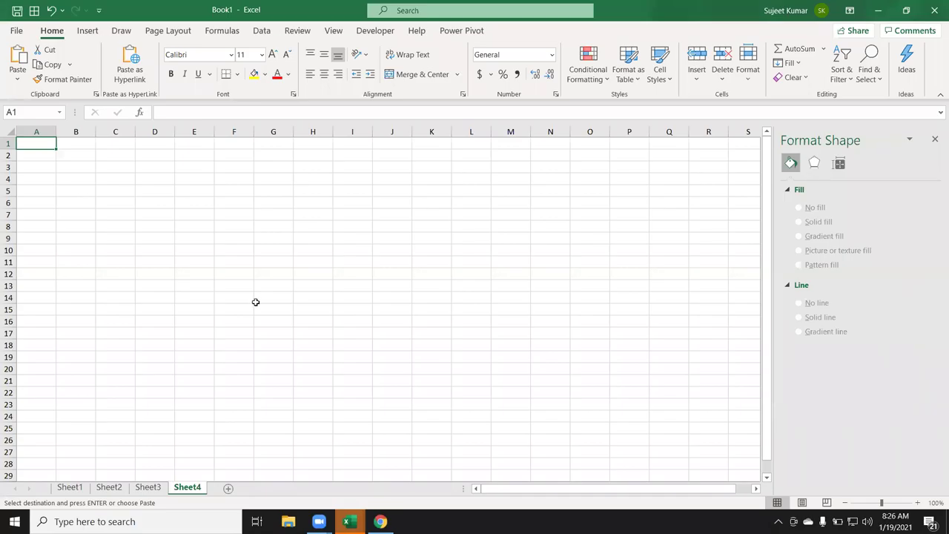
- Pick Scroll Bar (Form Control) from the Developer tab's Insert controls gallery
click(367, 35)
click(267, 74)
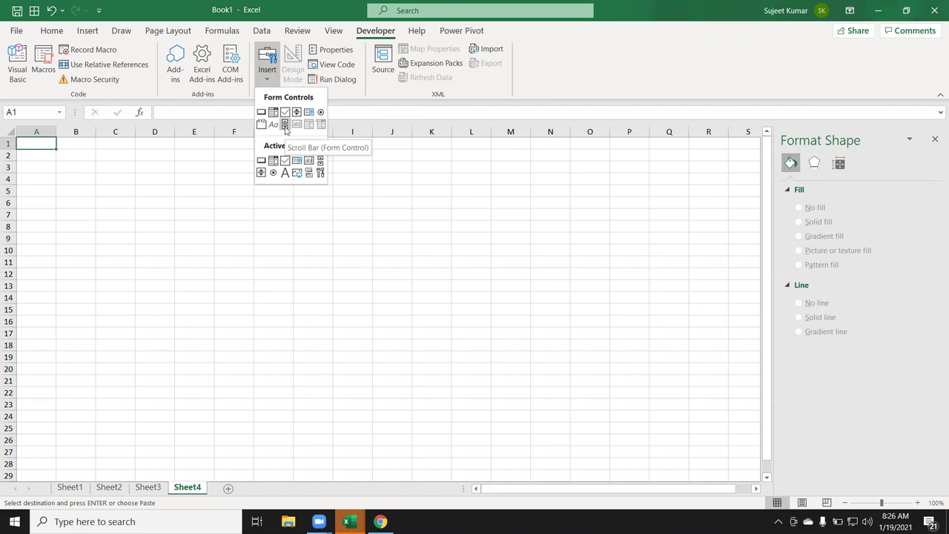
click(284, 125)
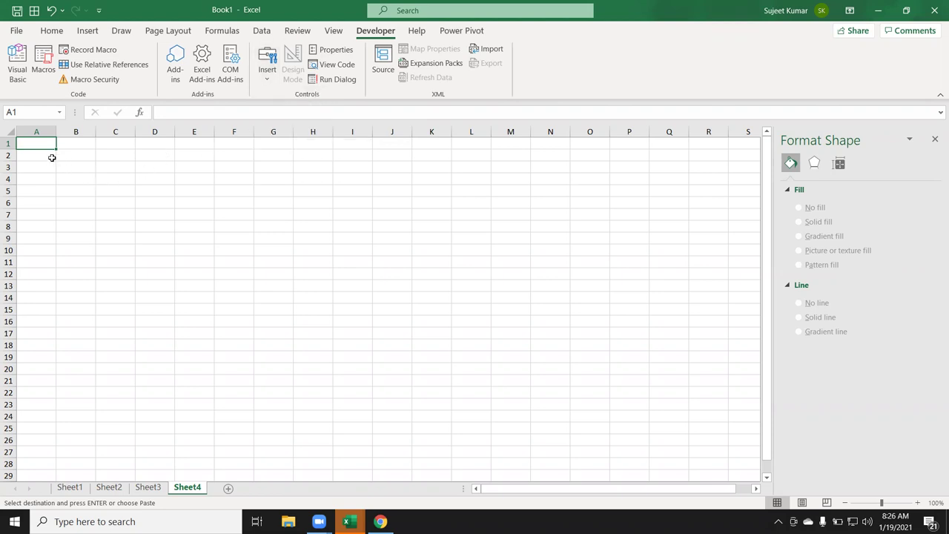
- Enter the Name header and 'Puja' in A2, then autofill the names down to A10
text(Name)
key(Return)
text(Puja)
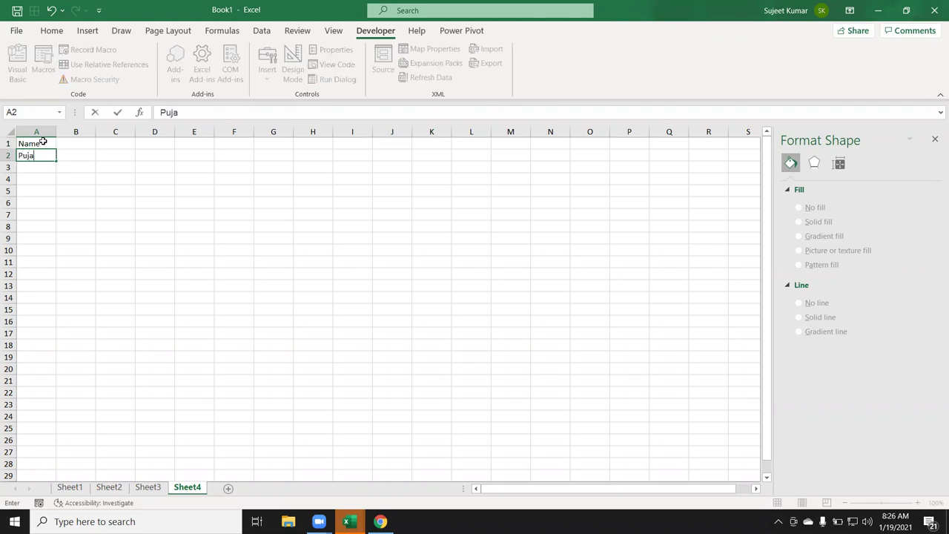
key(Return)
click(37, 158)
drag(56, 160, 52, 251)
- Put Jan in B1 and autofill the month headers through Jul in H1
click(97, 141)
key(Left)
key(Left)
key(Right)
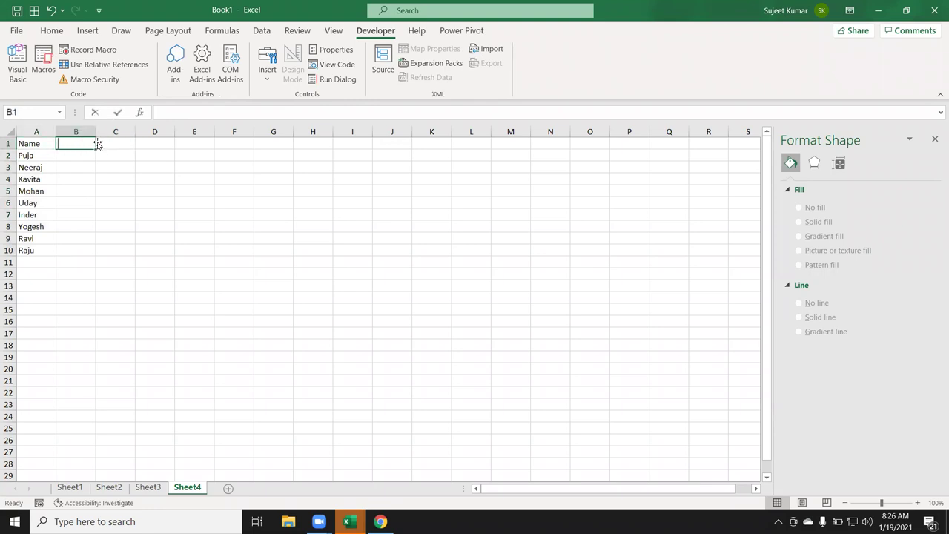
text(Jan)
click(148, 155)
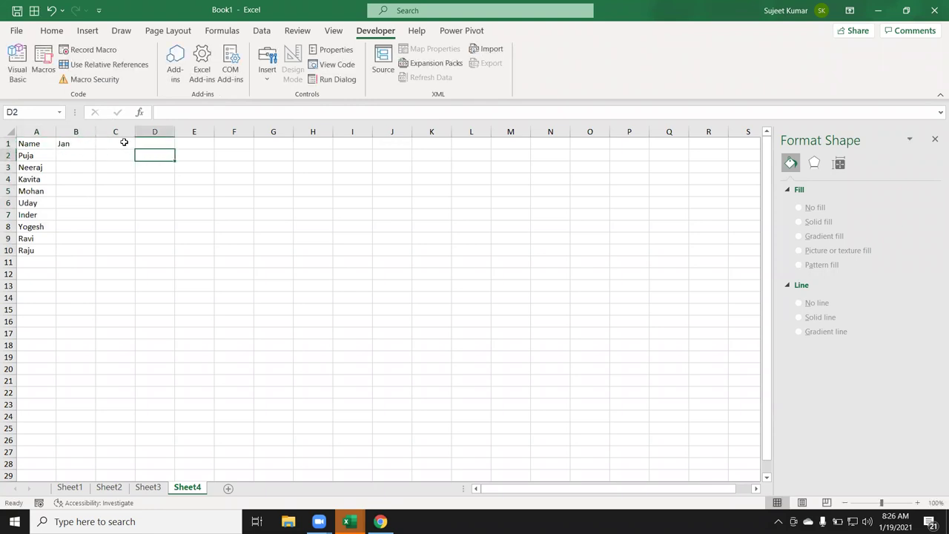
click(68, 144)
drag(96, 150, 332, 147)
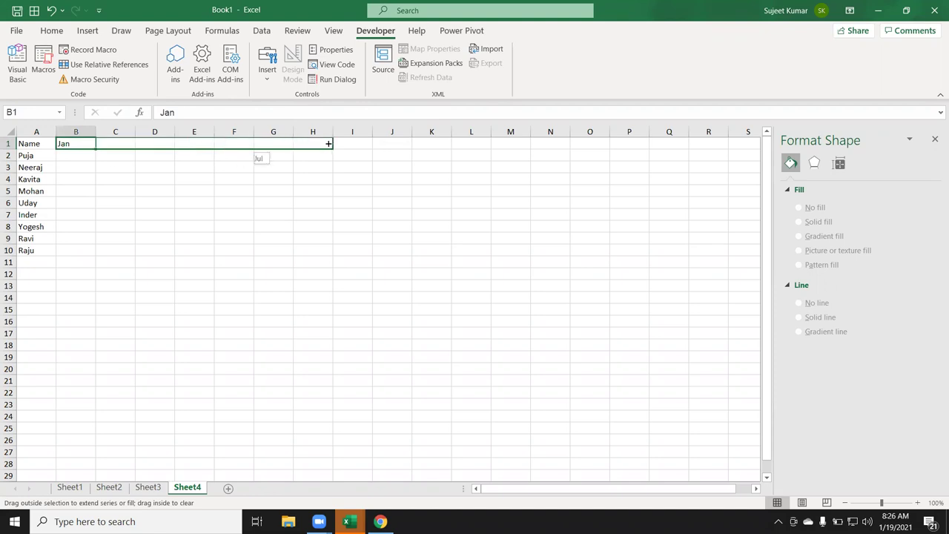
- Enter =RANDBETWEEN(10,90) in cell B2
click(87, 160)
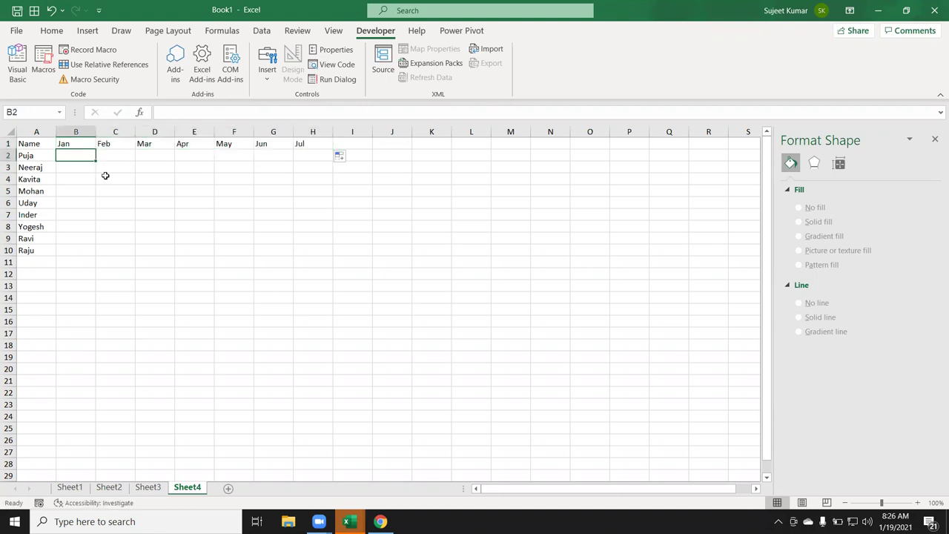
text(=r)
key(Return)
key(Up)
text(=ra)
key(Down)
key(Down)
key(Down)
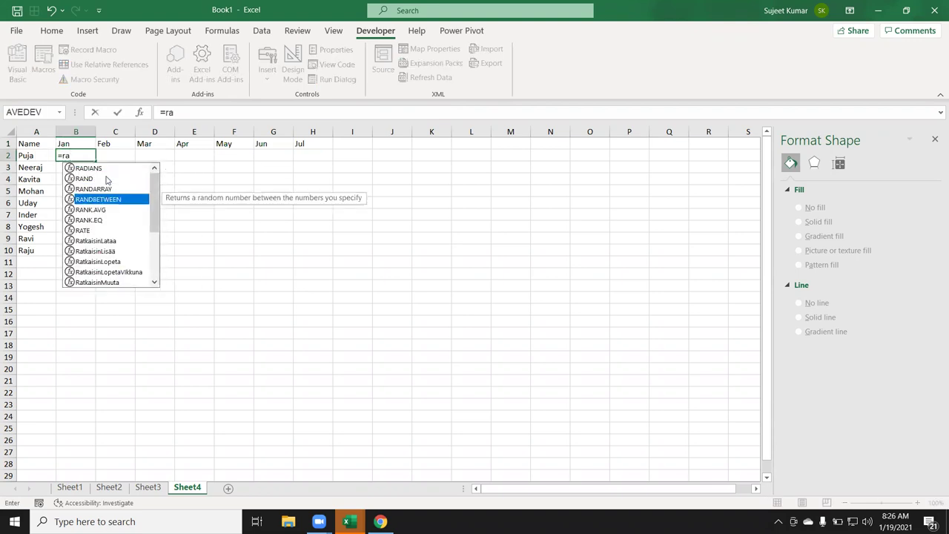
key(Tab)
text(10,)
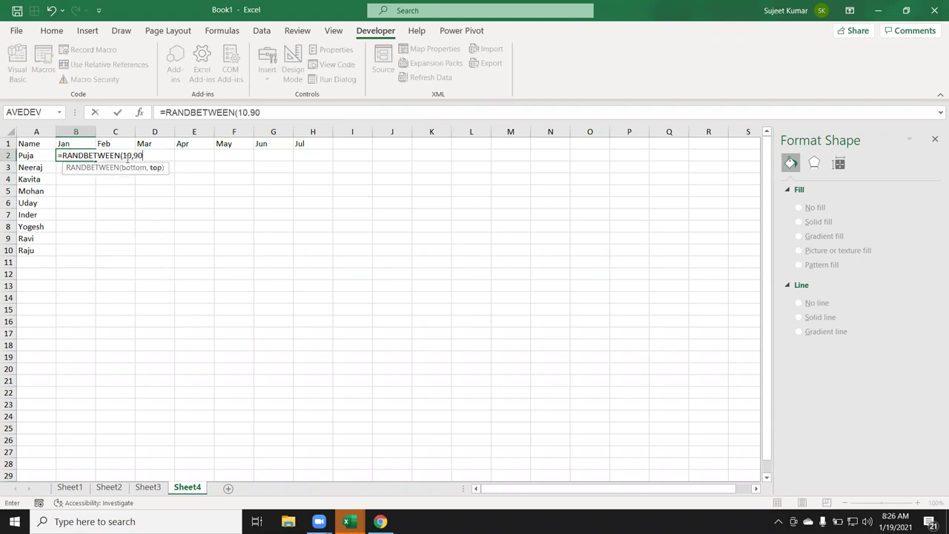
key(Return)
- Fill the RANDBETWEEN formula across B2:H2 and down through H10
key(Up)
key(Up)
key(ctrl+Right)
key(Down)
key(shift+Left)
key(shift+Left)
key(shift+Left)
key(shift+Left)
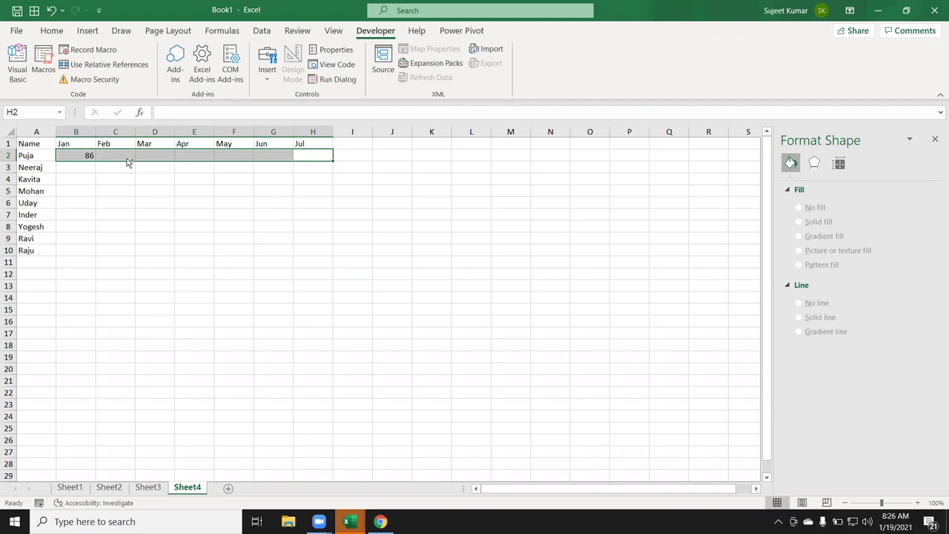
key(ctrl+r)
key(shift+Down)
key(shift+Down)
key(shift+Down)
key(shift+Down)
key(shift+Down)
key(shift+Down)
key(shift+Down)
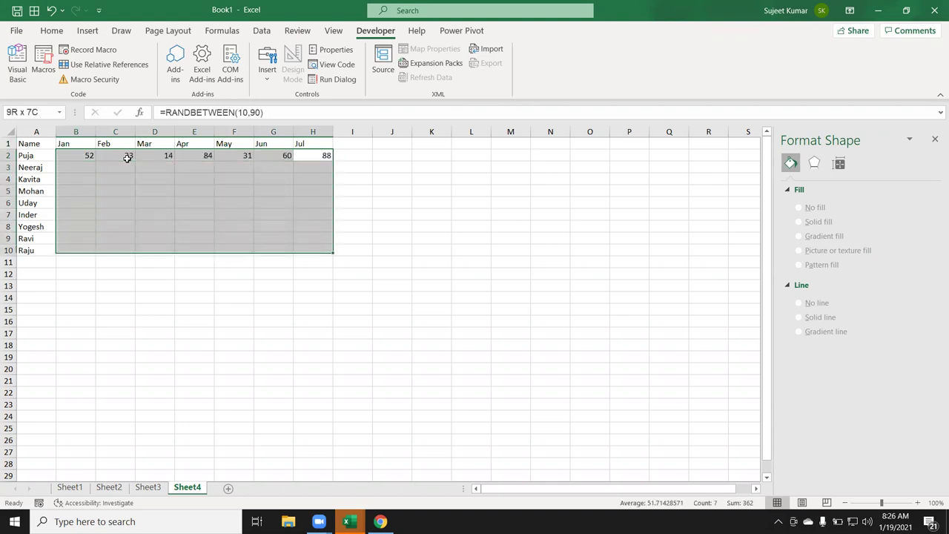
key(ctrl+d)
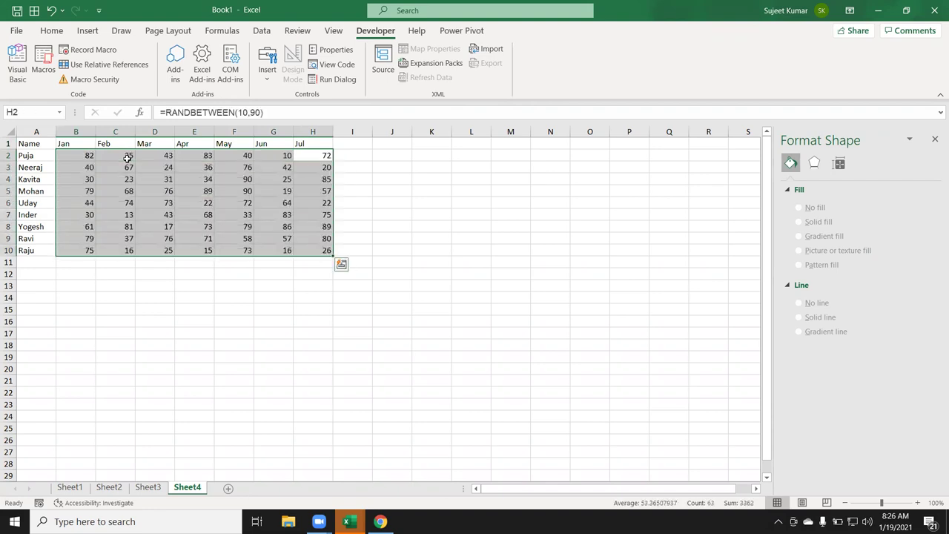
- Paste the copied B2:H10 figures back over themselves using Home > Paste > Paste Values
click(16, 31)
click(18, 36)
click(52, 31)
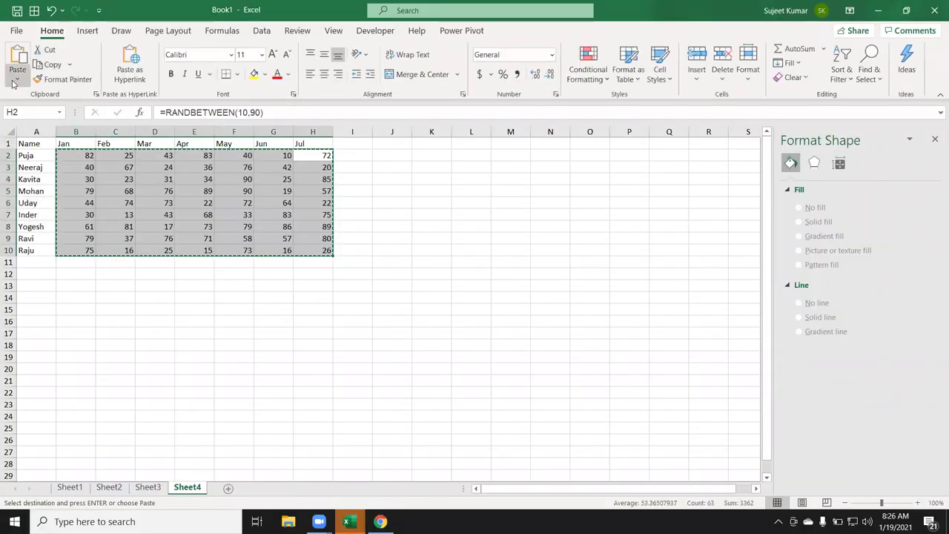
click(12, 83)
click(15, 169)
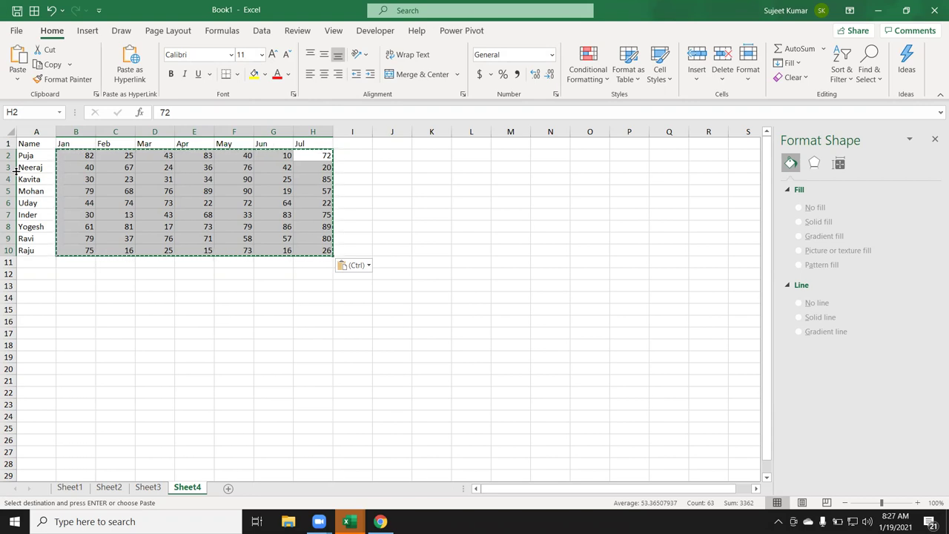
key(Escape)
- Copy the A1:H1 header row into row 14
click(39, 153)
key(Up)
key(ctrl+shift+Right)
key(ctrl+c)
key(Down)
key(Down)
key(Down)
key(Down)
key(ctrl+v)
key(Escape)
- Enter 1 as the index in A13 and an OFFSET formula from A1 in A15
key(Up)
text(1)
key(Return)
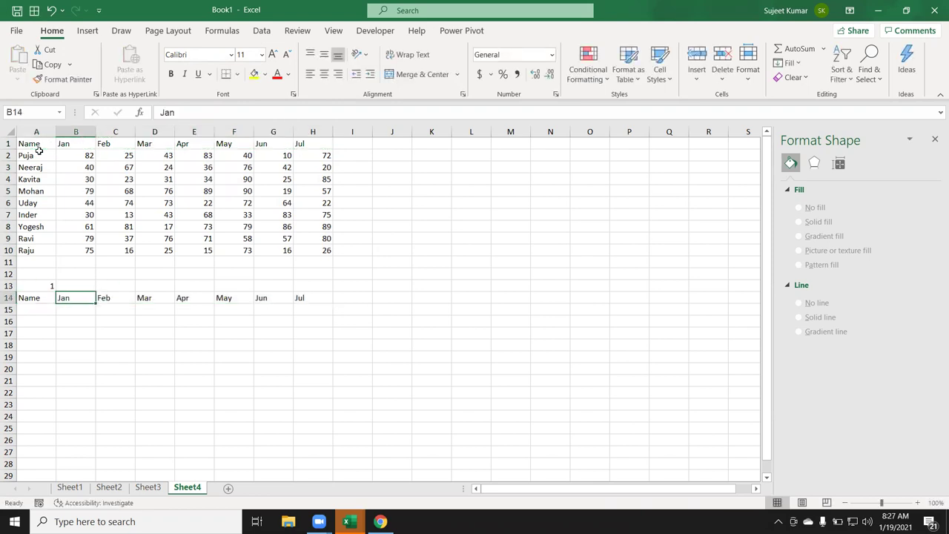
key(Down)
text(=OFFSET()
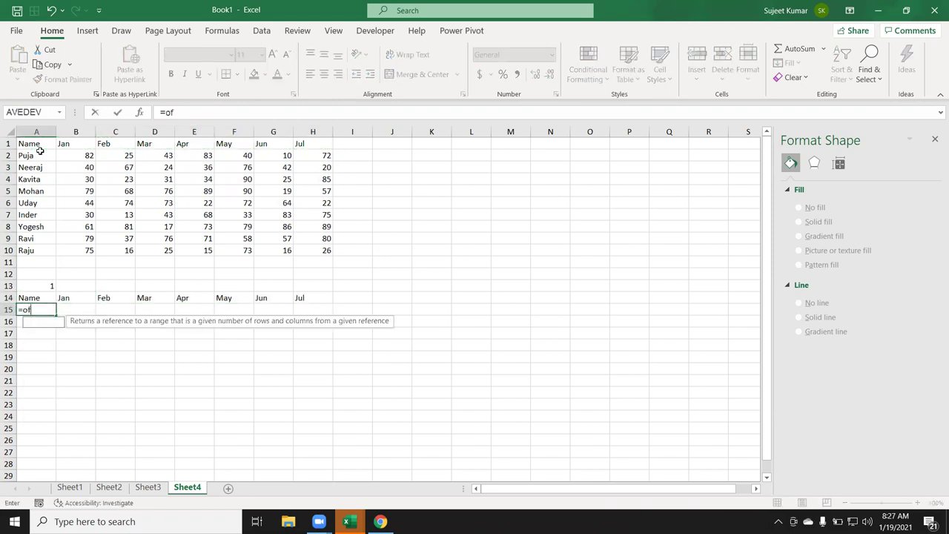
key(Up)
key(Up)
key(Up)
key(Up)
key(Up)
key(Up)
key(Up)
text(,)
key(Up)
key(Up)
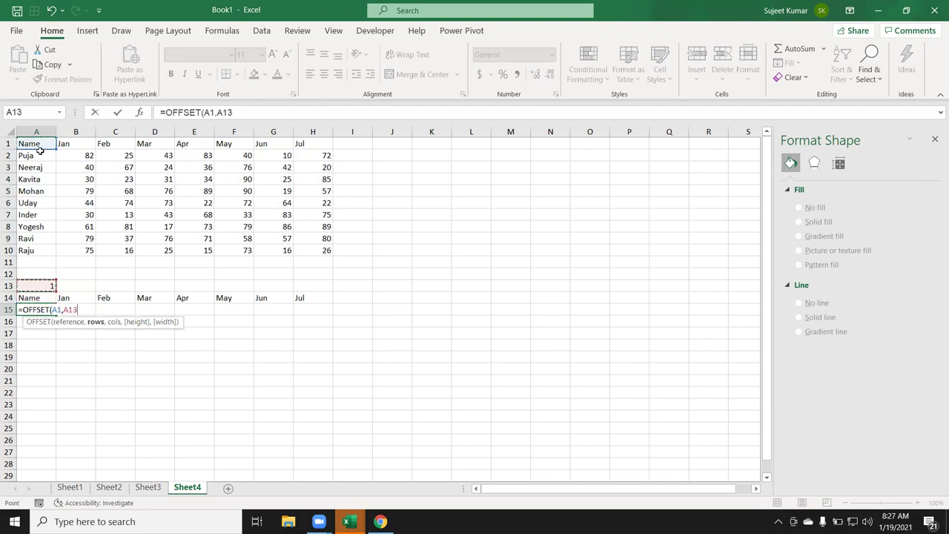
text(,0)
key(ctrl+Return)
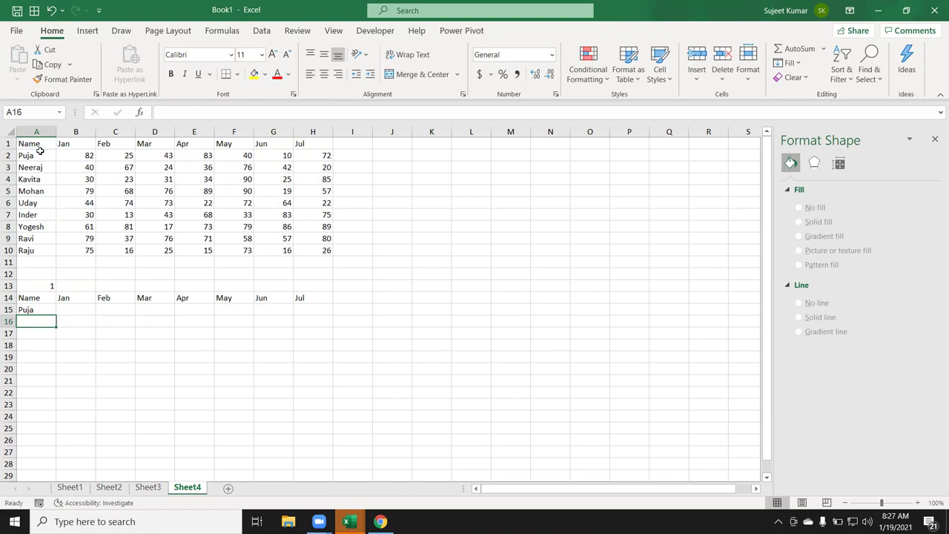
- Lock $A$13 in the OFFSET formula, fill it across A15:H15, and select A14:H15
click(222, 113)
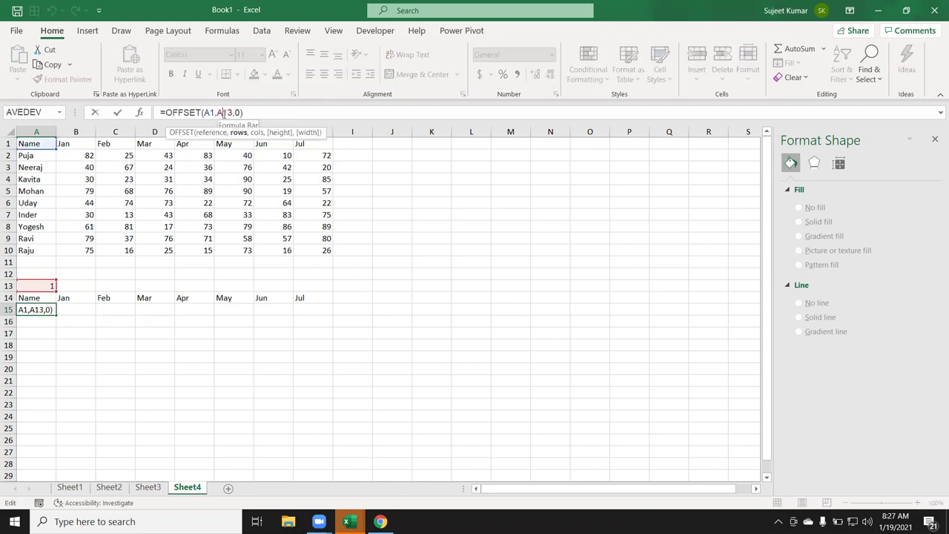
key(Return)
drag(27, 308, 302, 309)
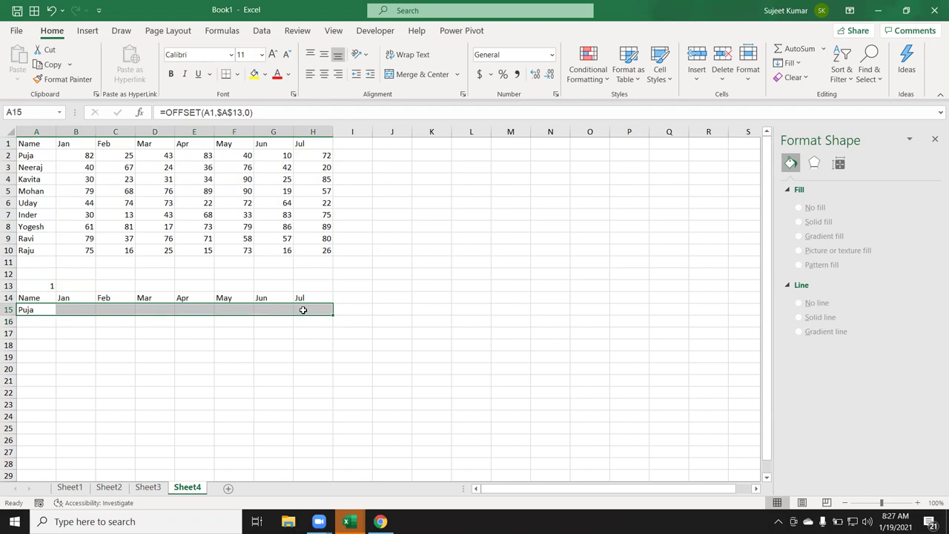
key(ctrl+r)
drag(33, 297, 327, 312)
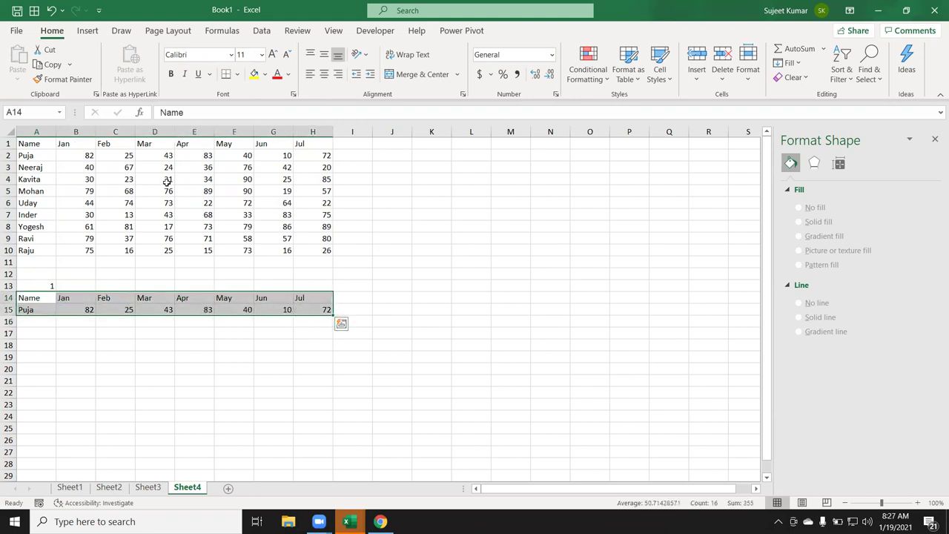
- Insert a 2-D Clustered Column chart of A14:H15 beside the data, widened to column Q
click(87, 30)
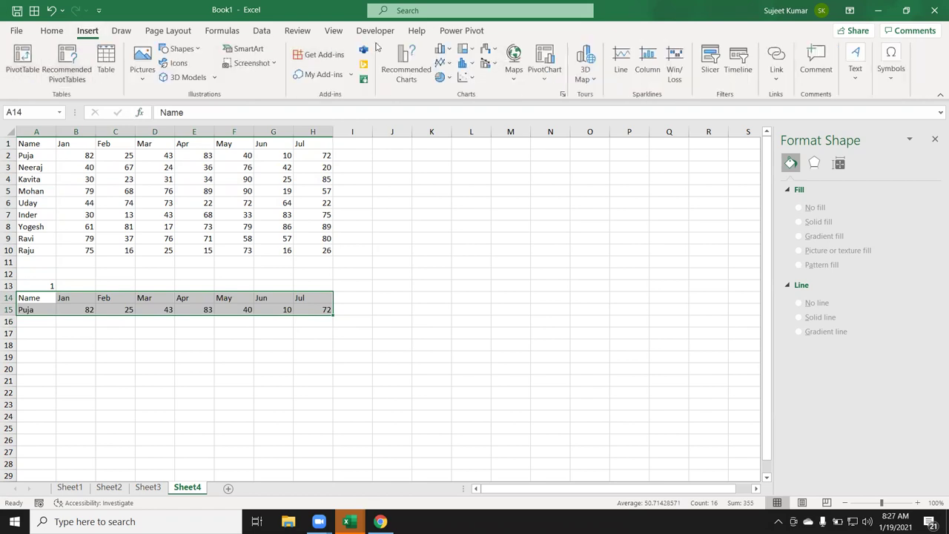
click(451, 51)
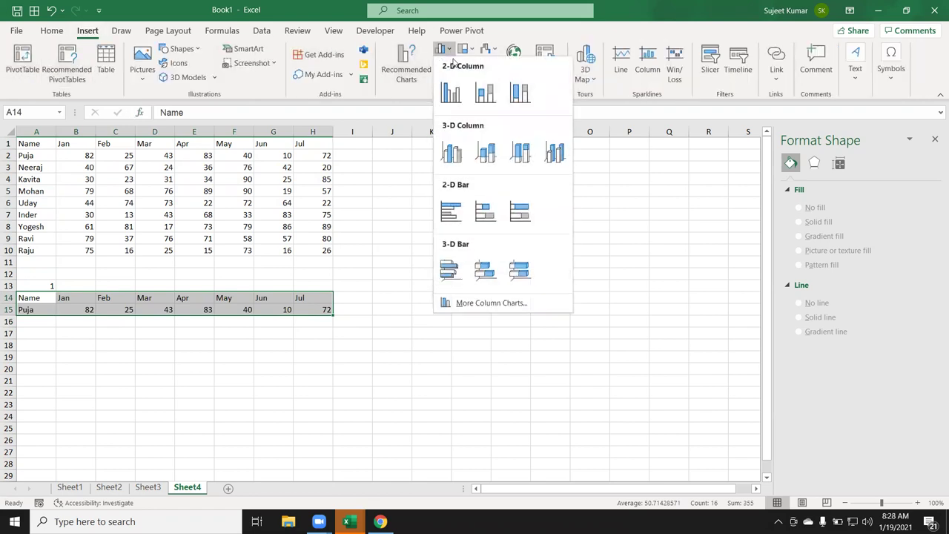
click(449, 91)
mouse_move(367, 245)
mouse_down()
mouse_move(450, 166)
mouse_move(450, 176)
mouse_up()
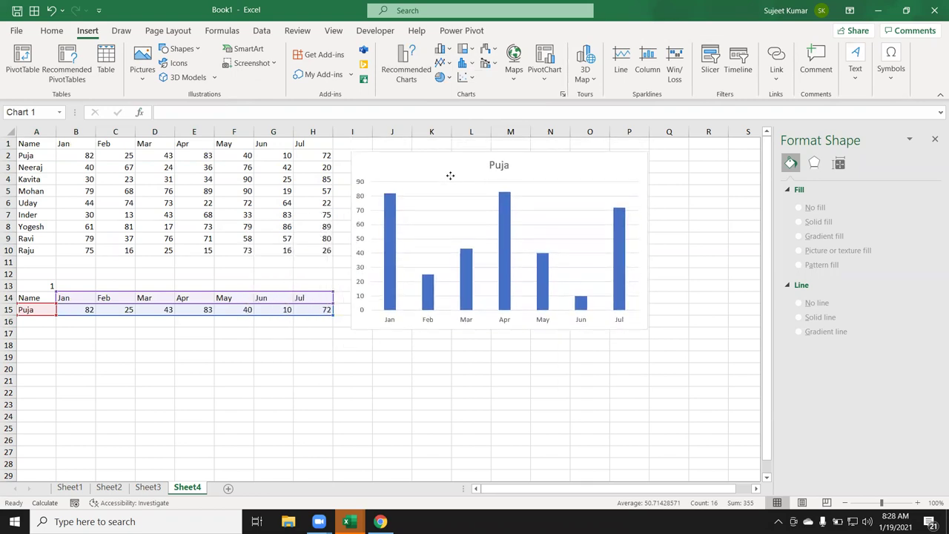
drag(648, 329, 699, 327)
- Test the lookup by setting A13 to 2, then 3, so row 15 and the chart switch person
click(313, 380)
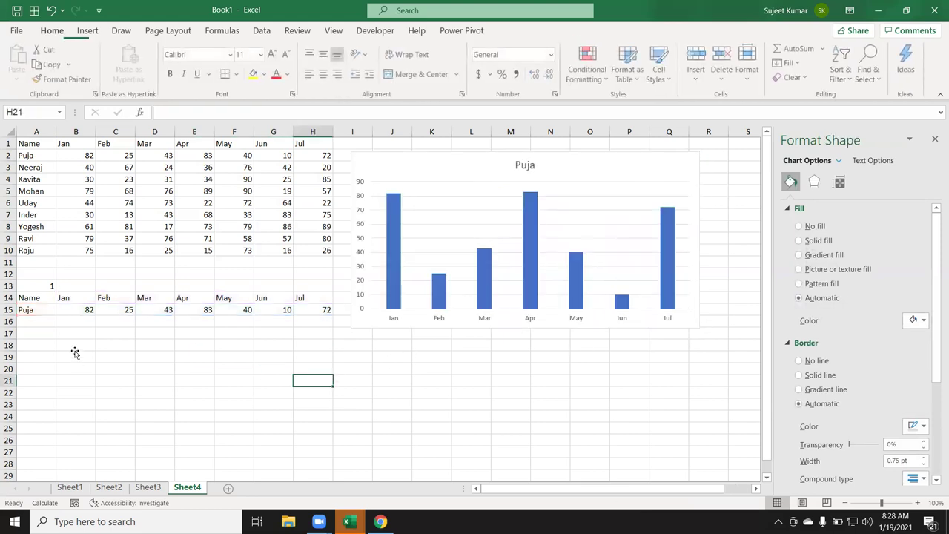
click(49, 286)
text(2)
key(Return)
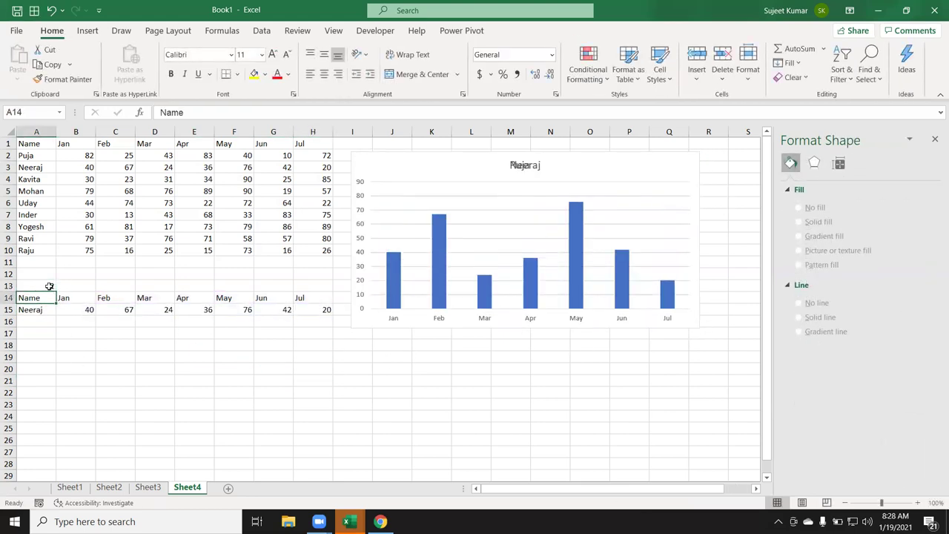
click(49, 285)
text(3)
key(Return)
click(49, 286)
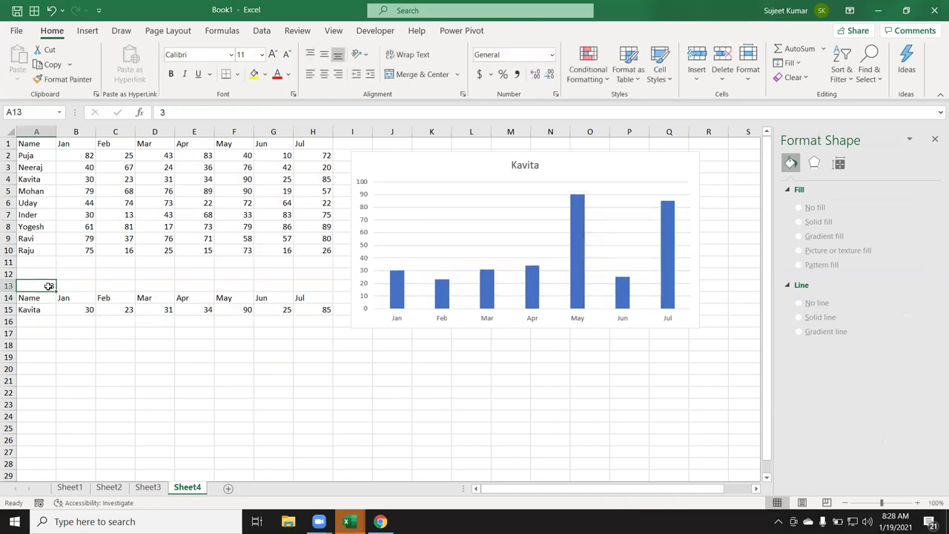
- Check the OFFSET formulas in row 15 and nudge the chart slightly up and right
click(383, 173)
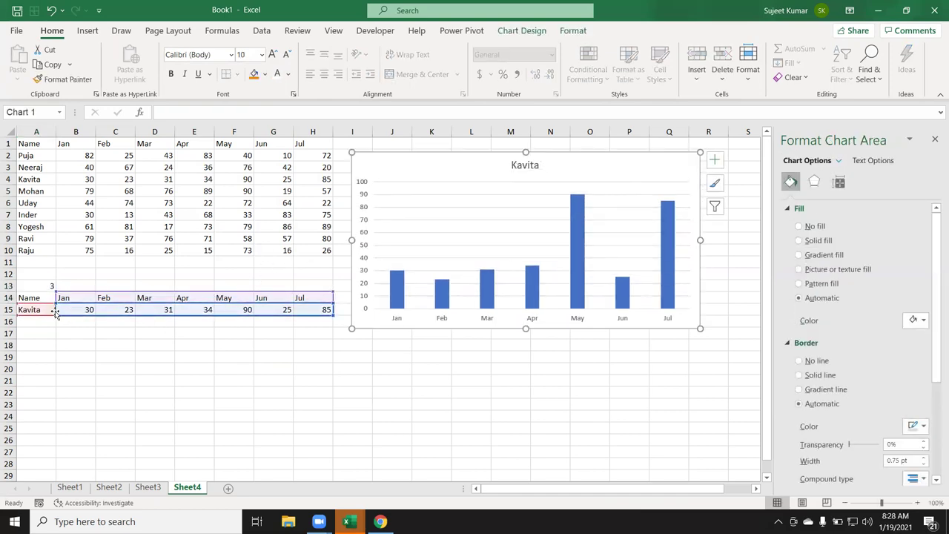
click(52, 288)
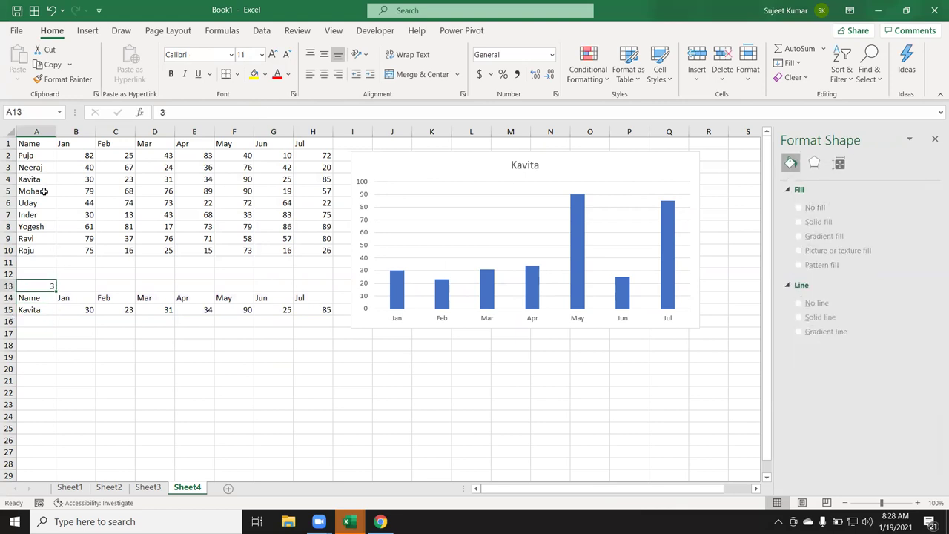
click(157, 307)
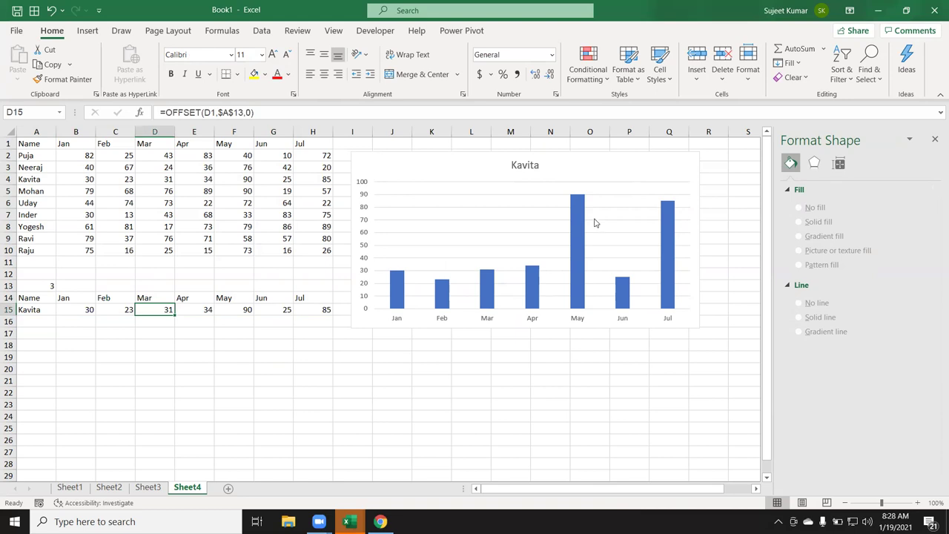
drag(455, 170, 459, 167)
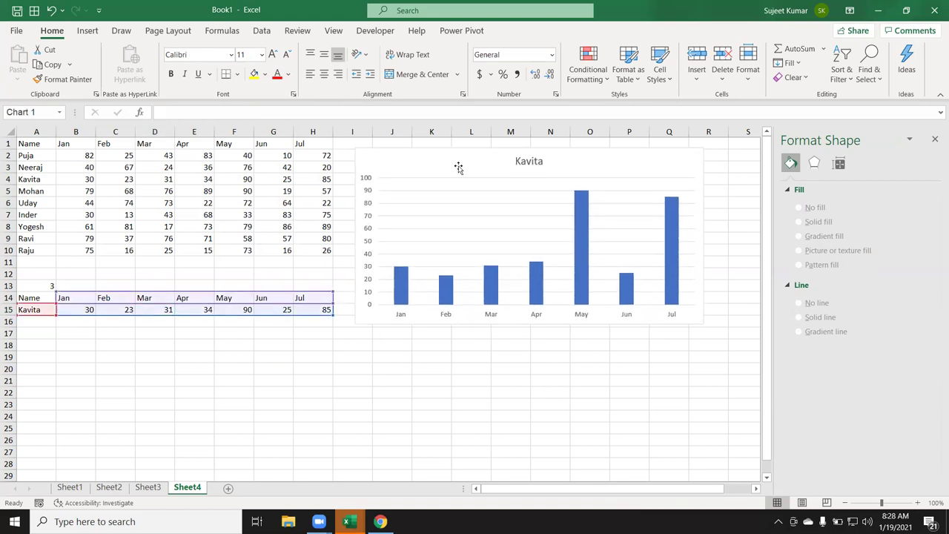
click(388, 378)
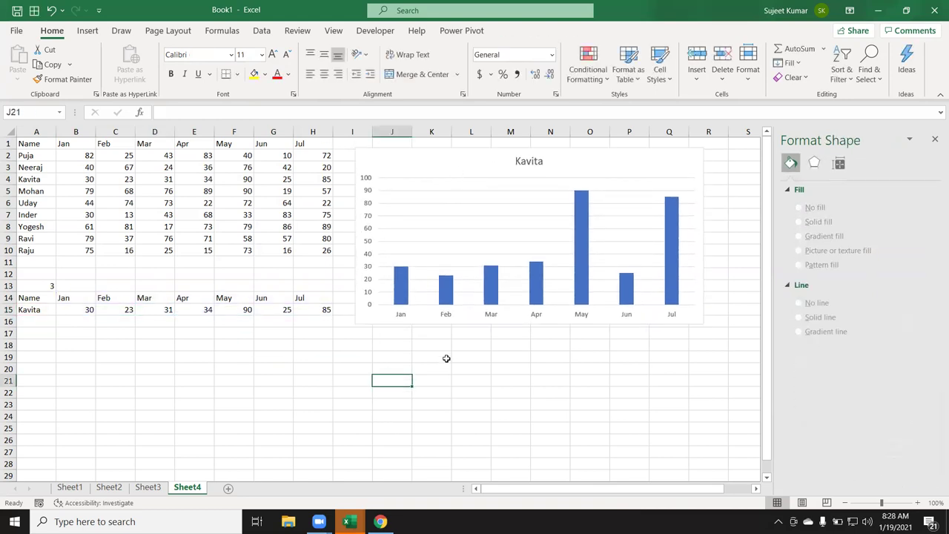
- Select the chart's plot and chart areas, then close the Format pane
click(692, 294)
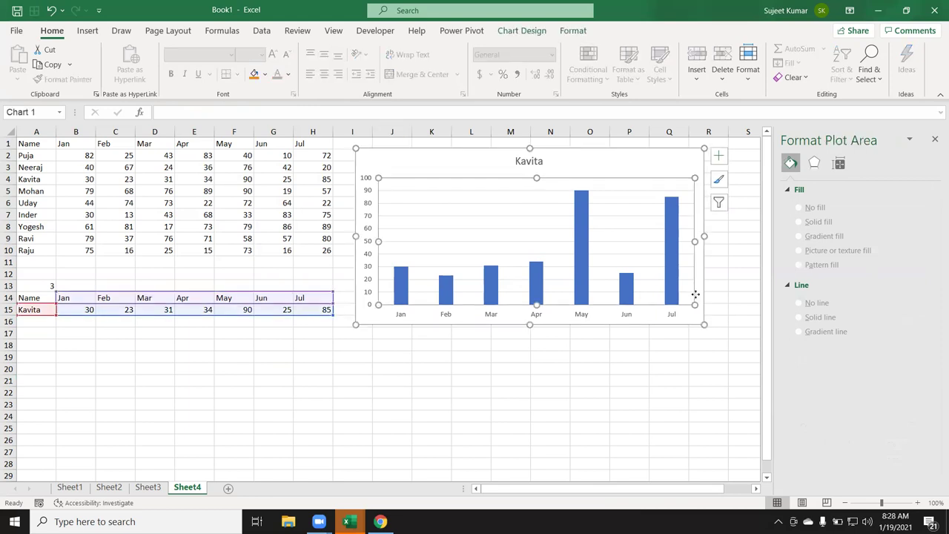
click(690, 291)
click(690, 295)
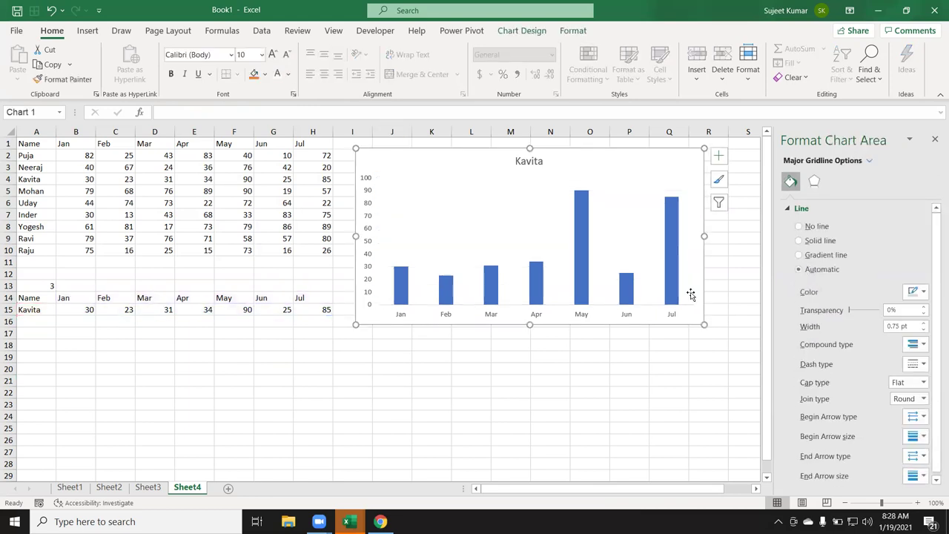
click(935, 138)
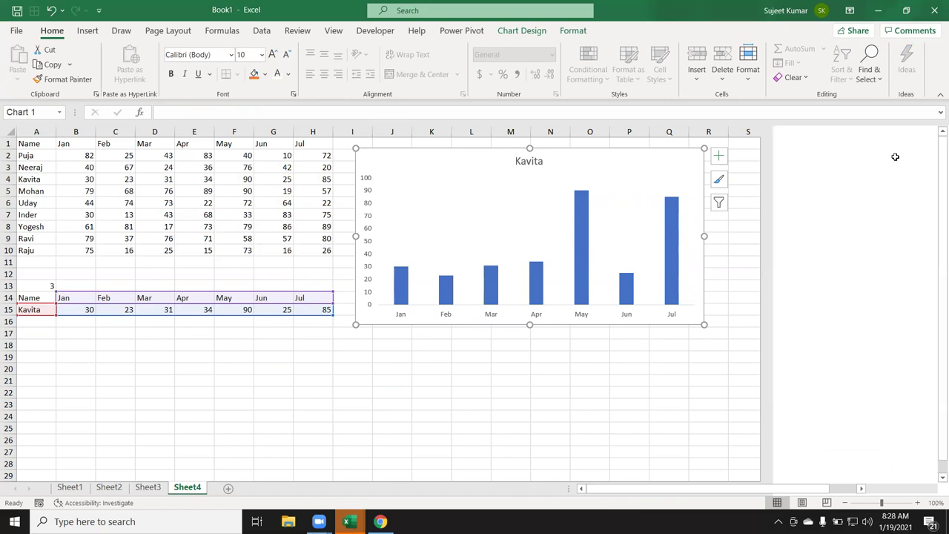
click(820, 227)
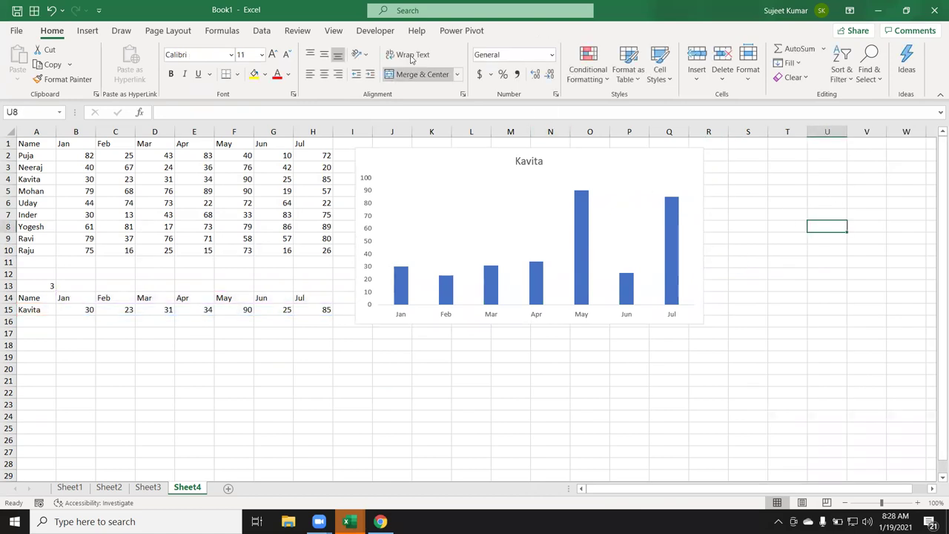
- Draw a tall Spin Button form control just right of the chart and fine-tune its placement
click(376, 31)
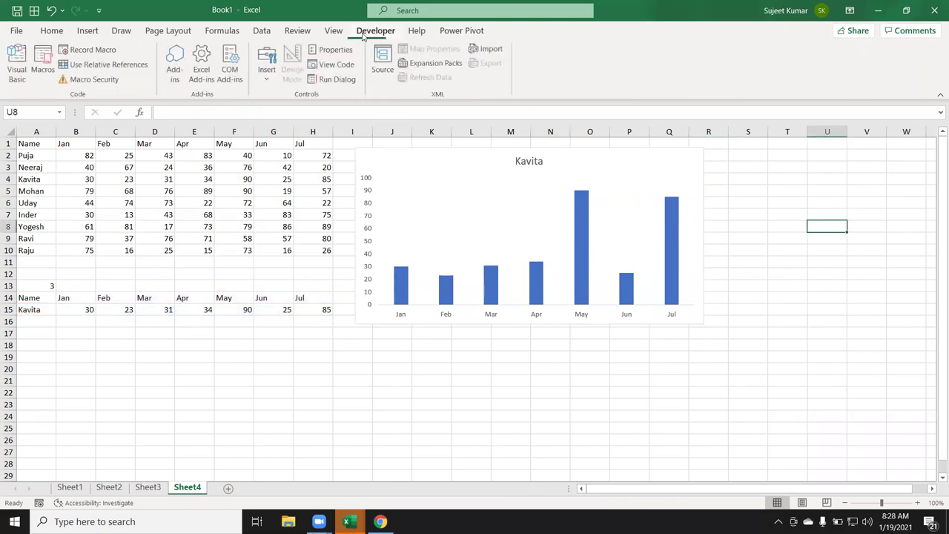
click(268, 70)
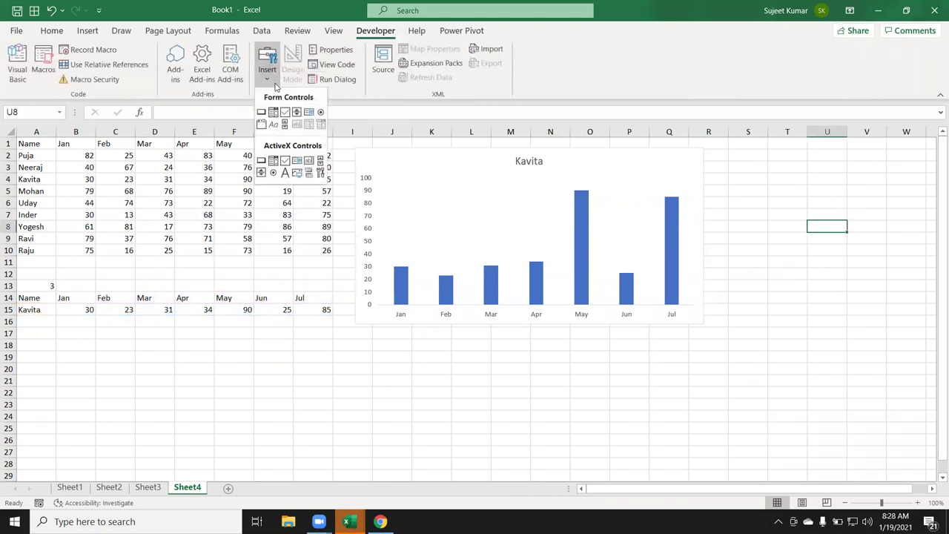
click(296, 112)
drag(707, 155, 736, 324)
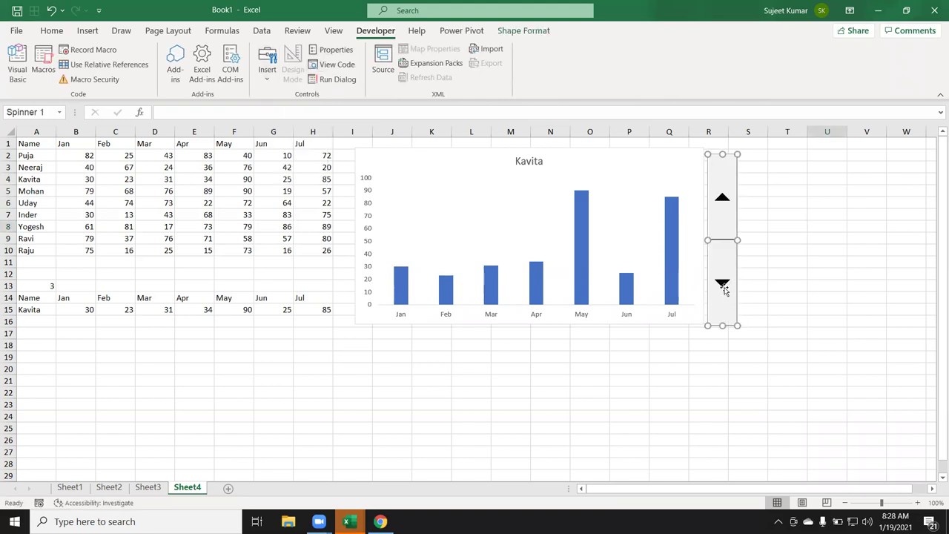
drag(722, 286, 718, 285)
drag(718, 325, 718, 324)
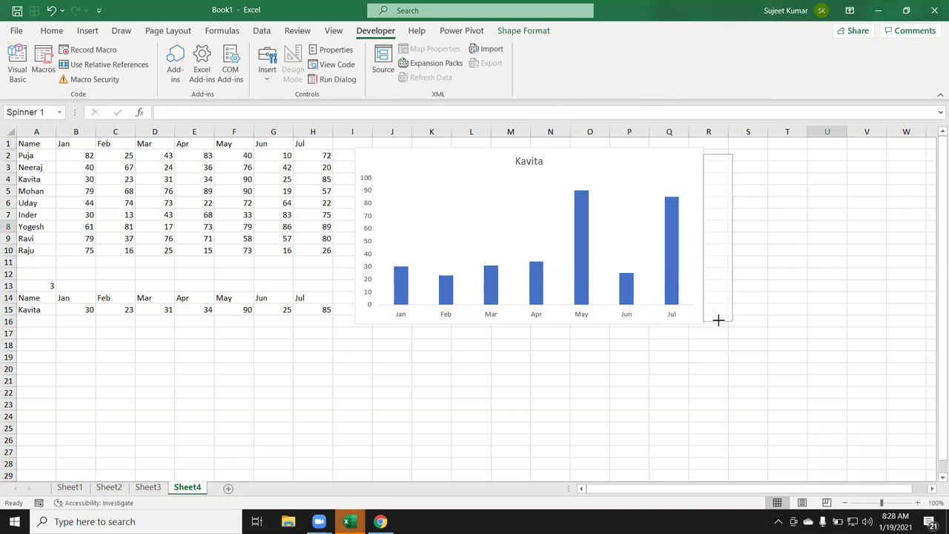
click(770, 286)
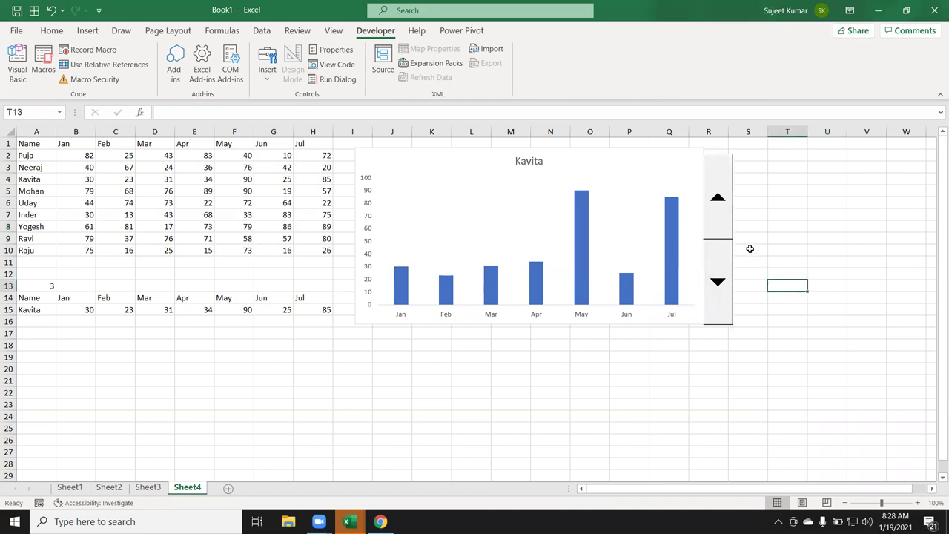
- In Format Control, give the spinner minimum 1, maximum 9 and cell link $A$13
right_click(718, 253)
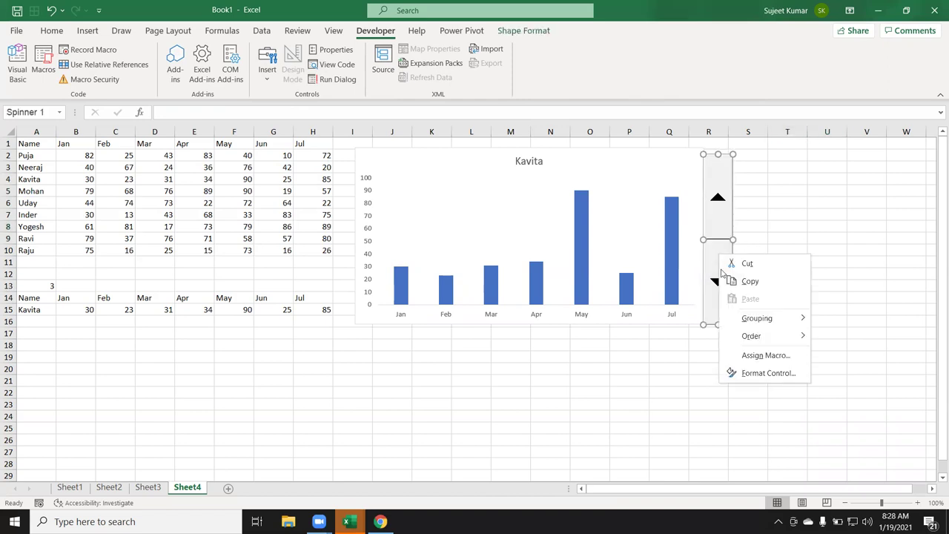
click(757, 373)
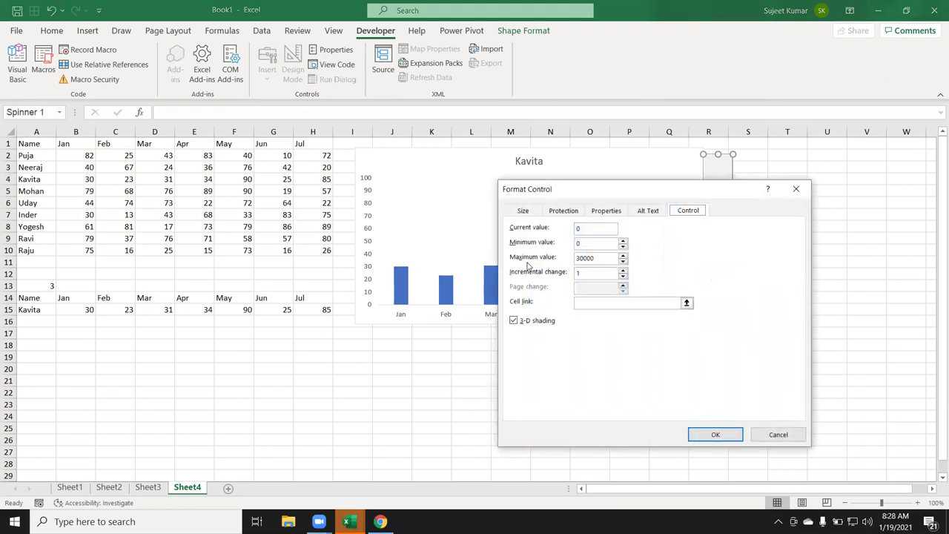
drag(593, 243, 531, 247)
text(1)
drag(600, 256, 535, 255)
text(9)
click(574, 303)
click(54, 283)
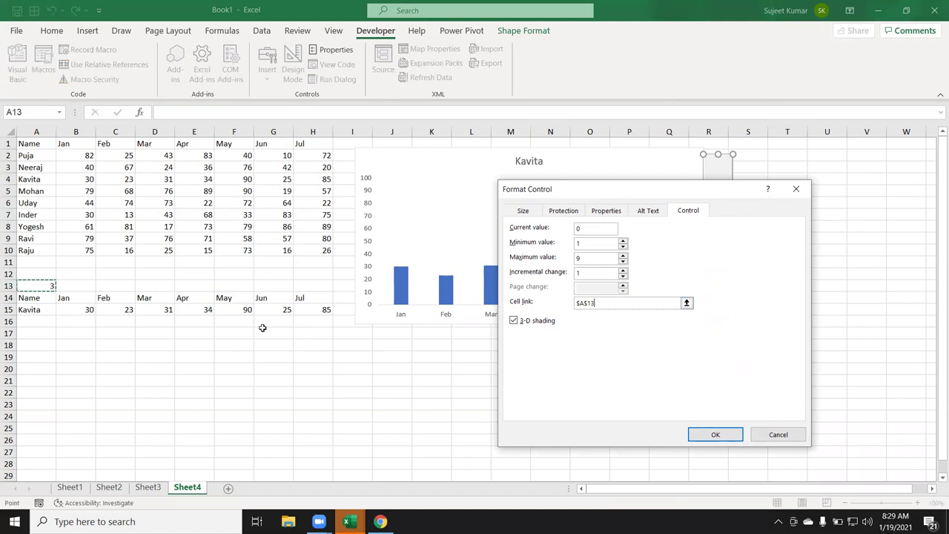
- Apply the spinner settings, then cycle names with its arrows, ending on Neeraj (A13 = 2)
click(716, 434)
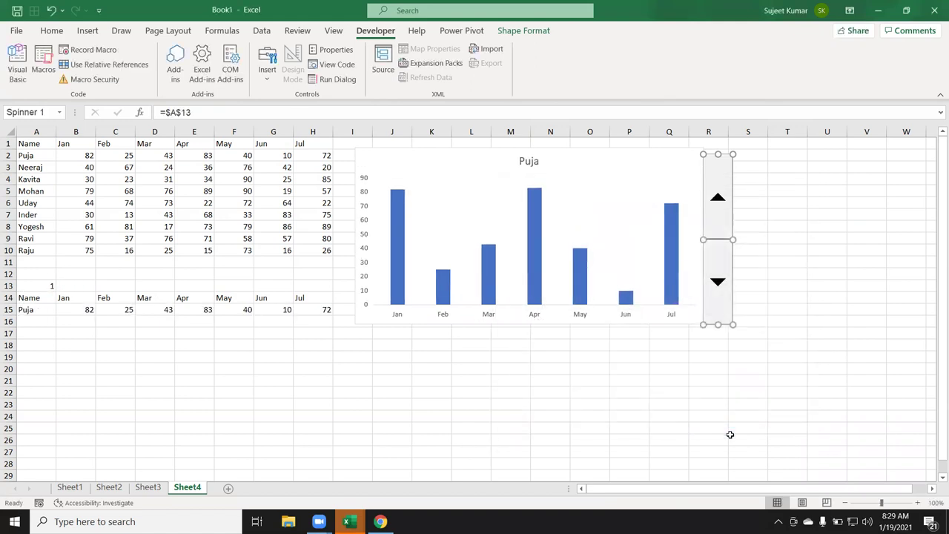
click(666, 428)
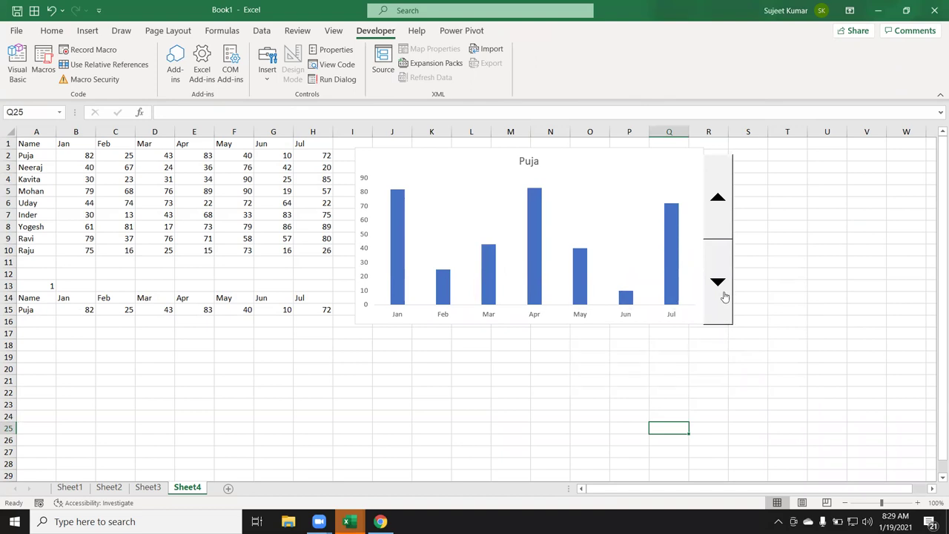
click(724, 222)
click(724, 222)
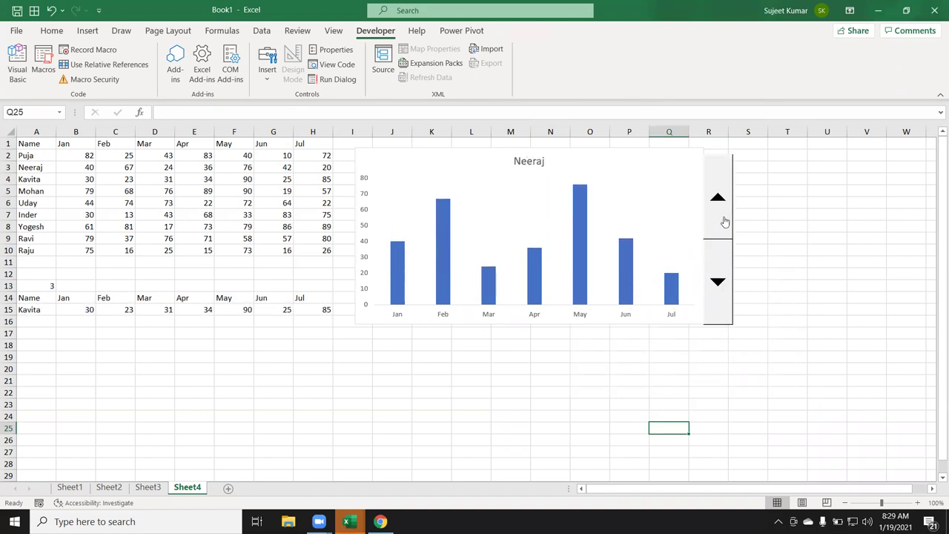
click(724, 222)
click(720, 262)
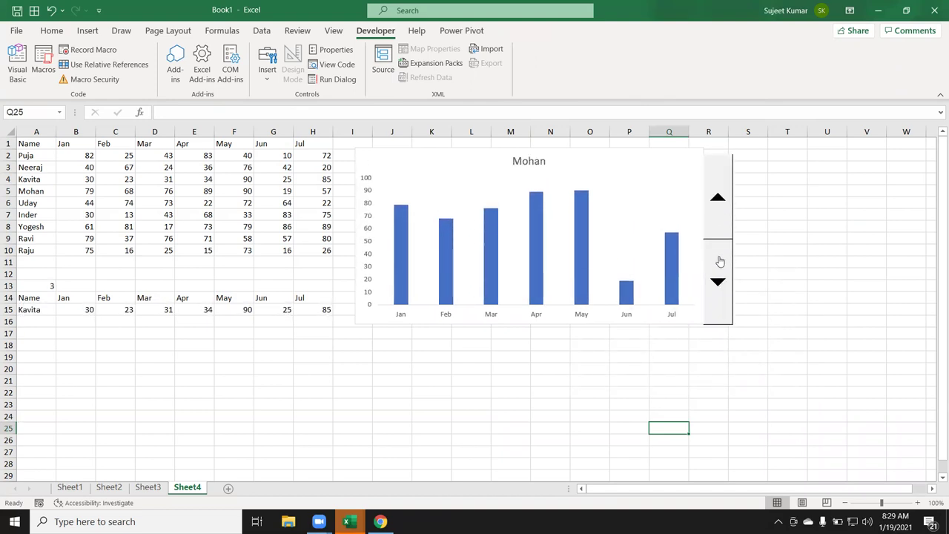
click(722, 292)
click(724, 315)
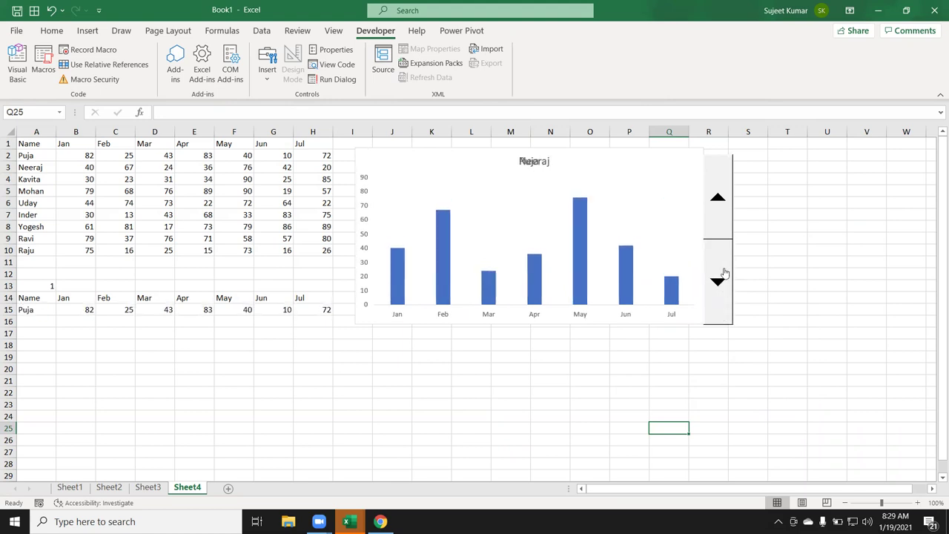
click(731, 232)
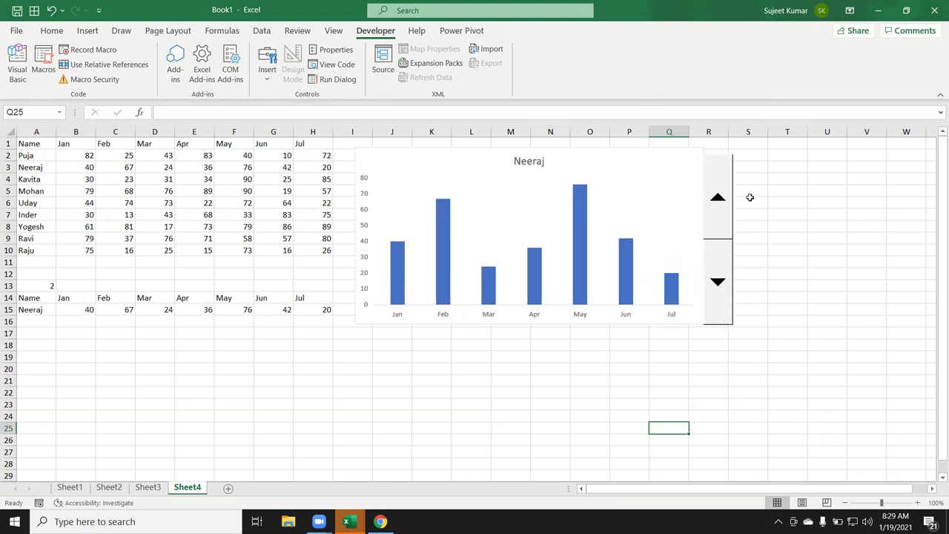
click(749, 171)
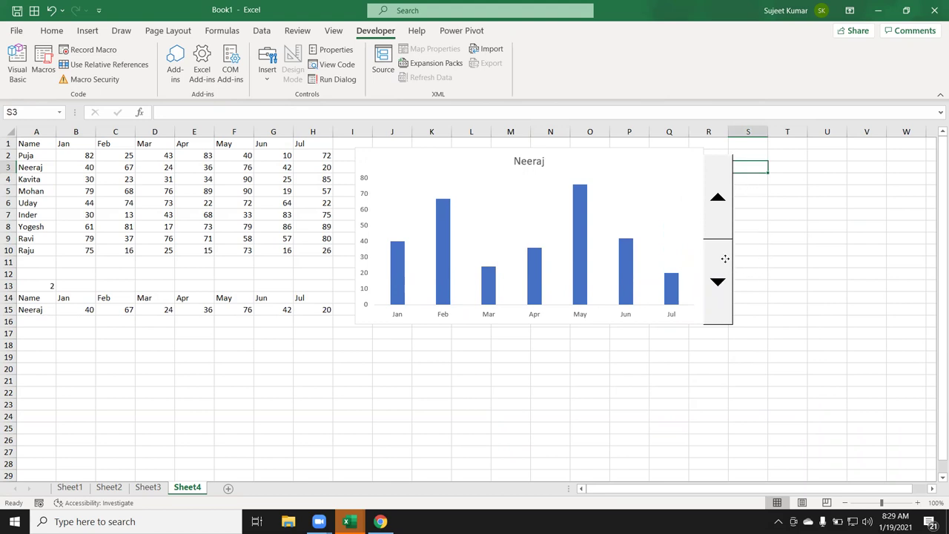
right_click(725, 260)
key(Escape)
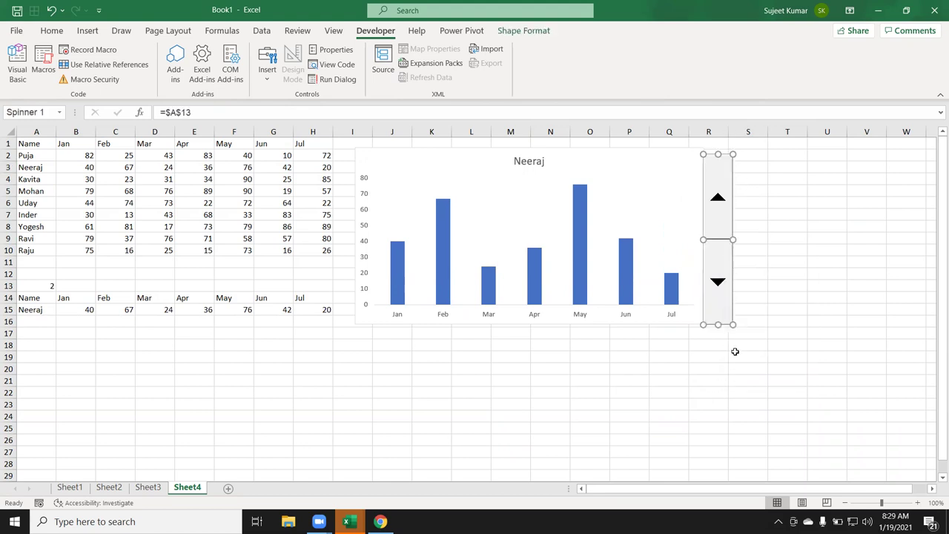
- Shrink the spinner to a small size, test it, and nudge it slightly right
drag(732, 323, 723, 187)
click(755, 188)
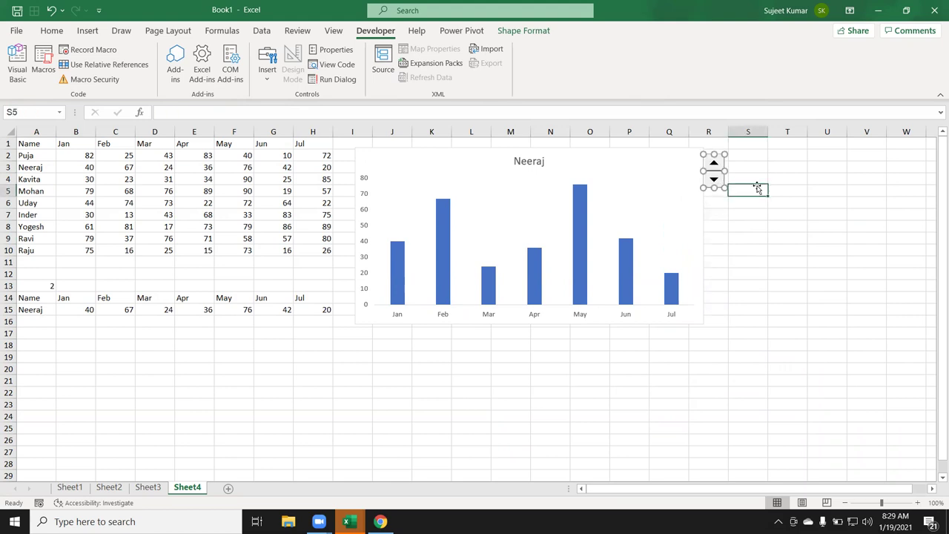
click(716, 168)
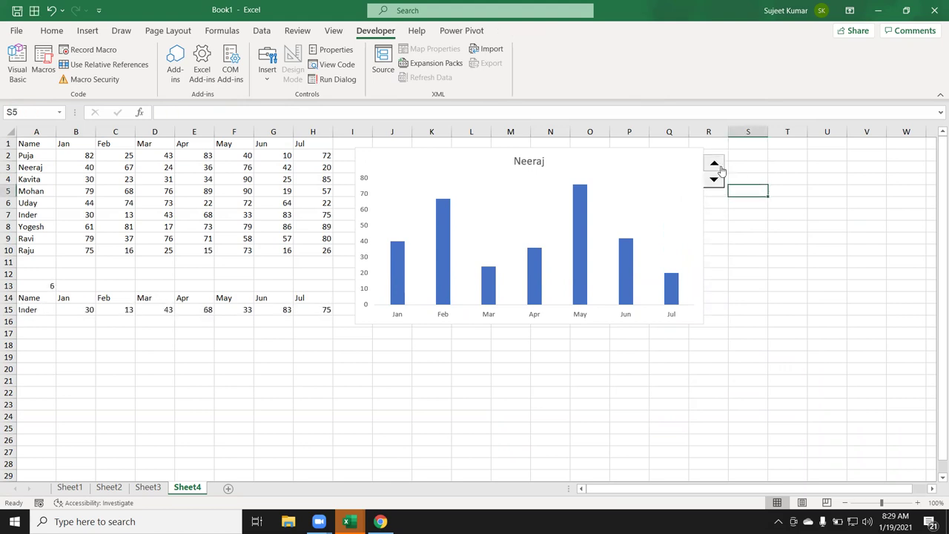
right_click(716, 172)
key(Escape)
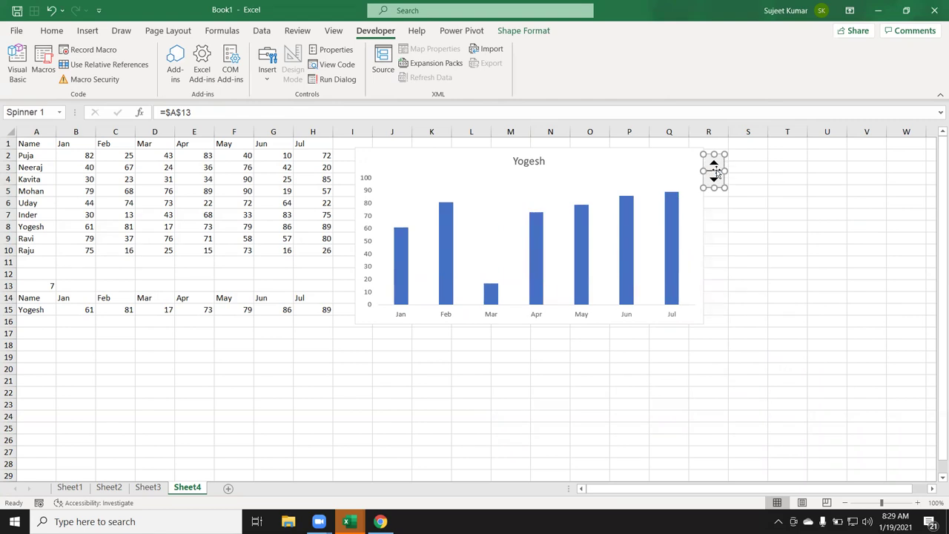
drag(716, 169, 718, 169)
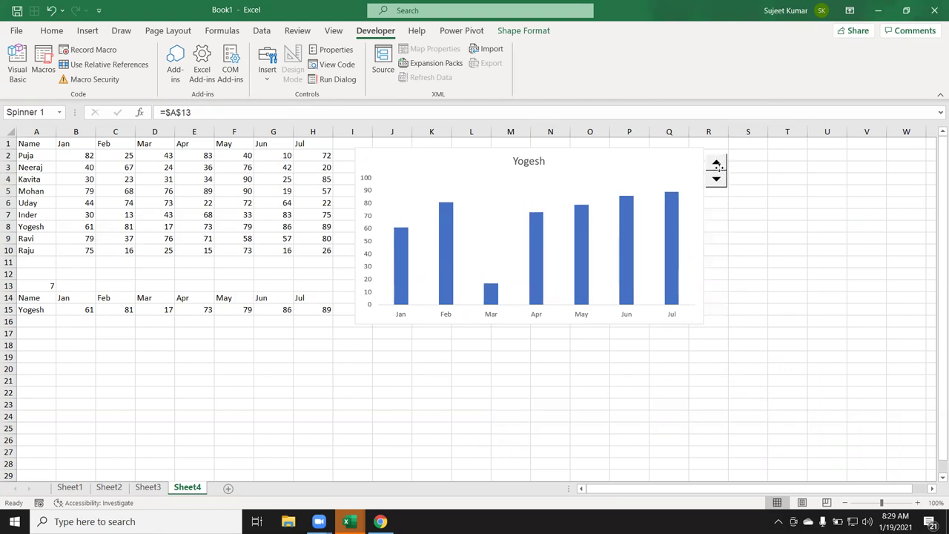
click(772, 189)
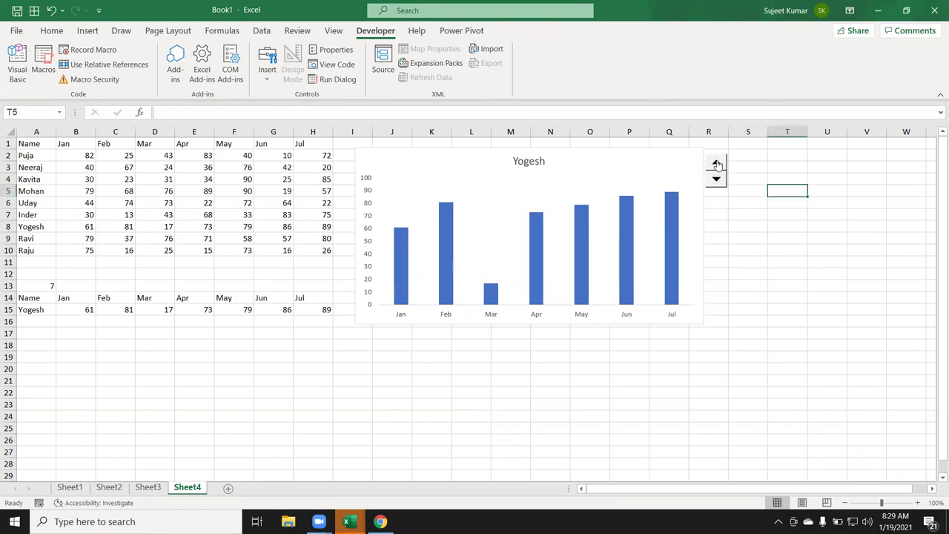
- Select S3 and S4, then drag the row 2 border up to shrink row 2
click(741, 163)
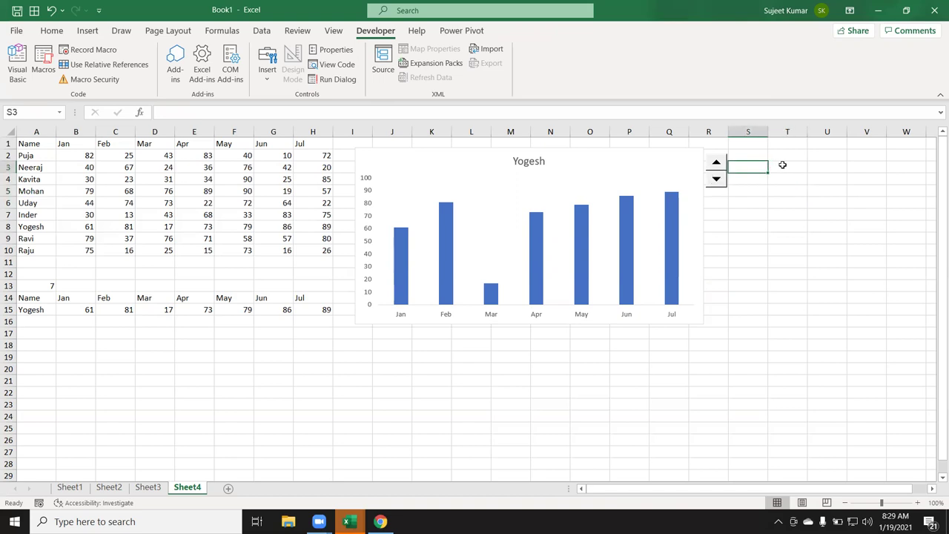
click(753, 177)
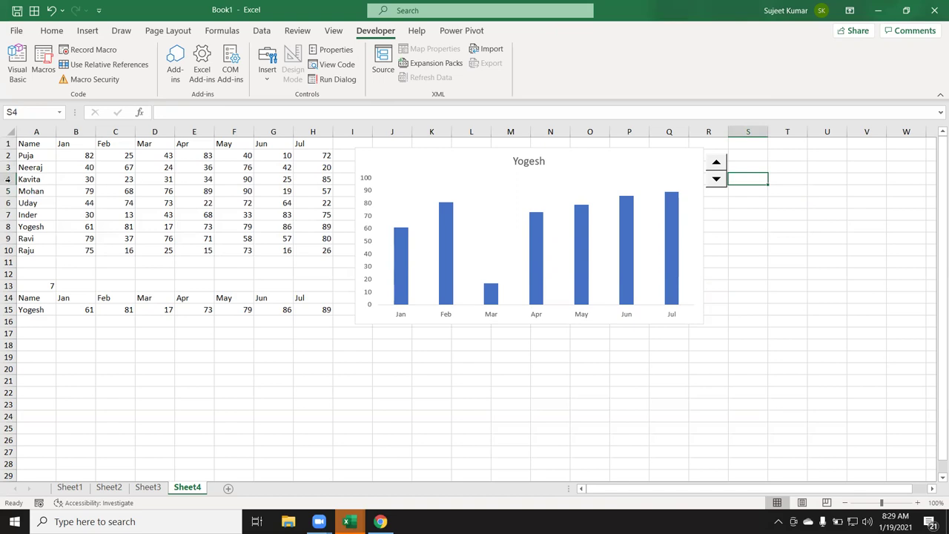
drag(16, 161, 16, 154)
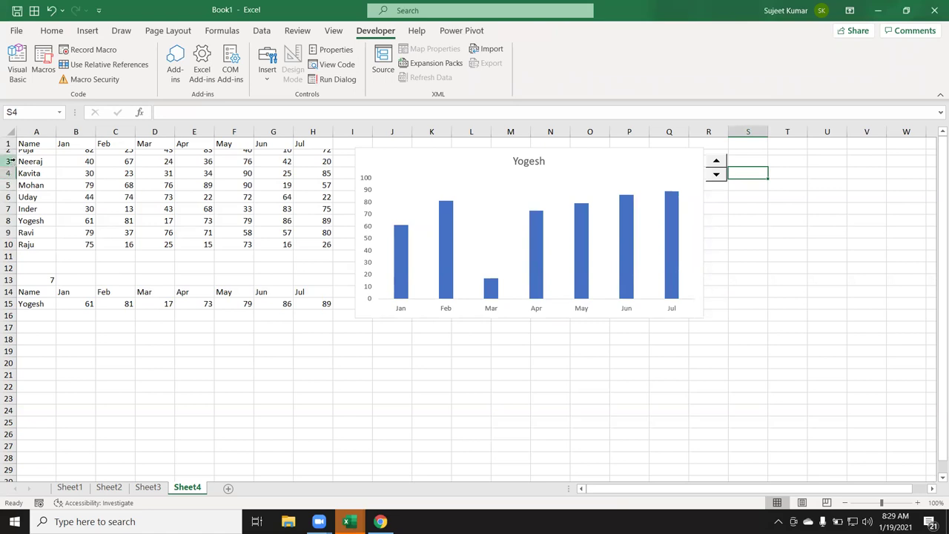
- Enter the labels Next in S3 and Pre. in S4
click(830, 236)
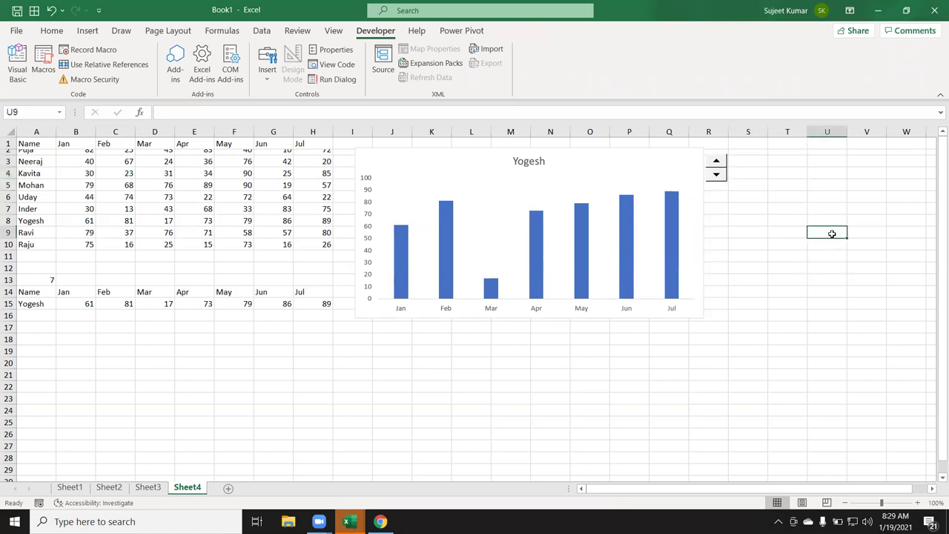
click(750, 160)
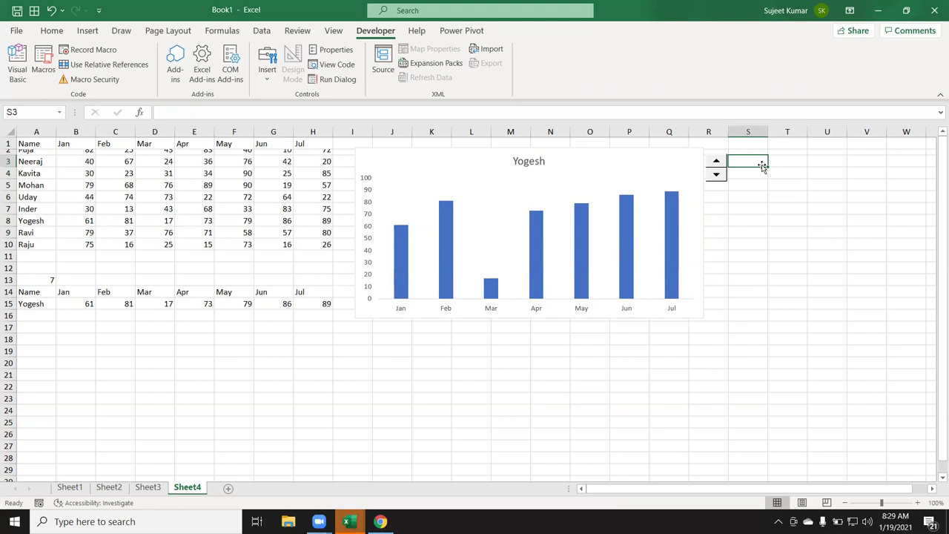
text(Next)
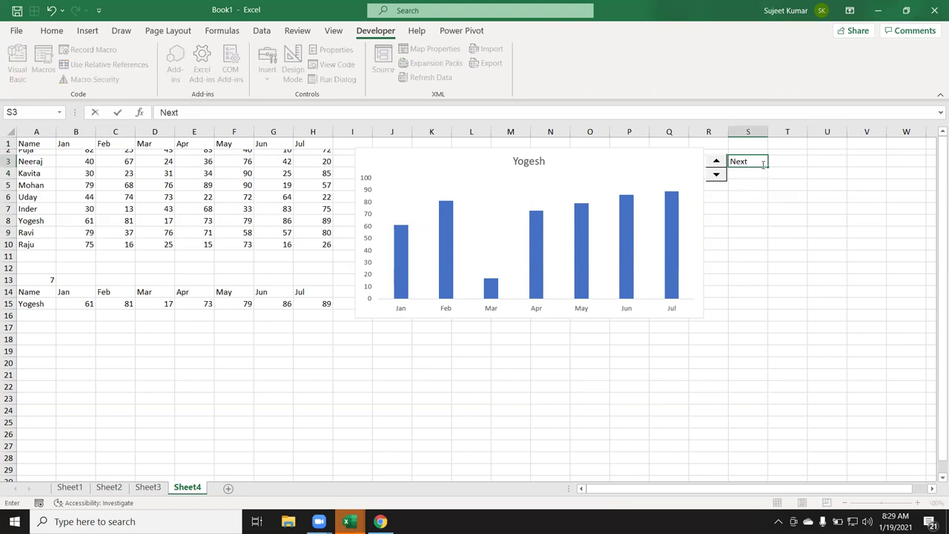
key(Return)
text(Pre.)
key(Return)
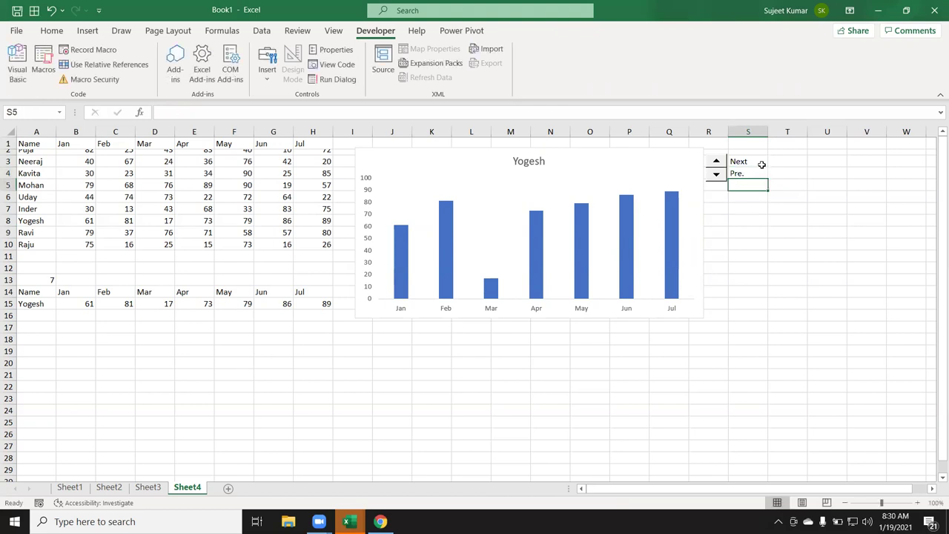
- Step the spin button through the lookup until A13 reaches 5, showing Uday
click(715, 163)
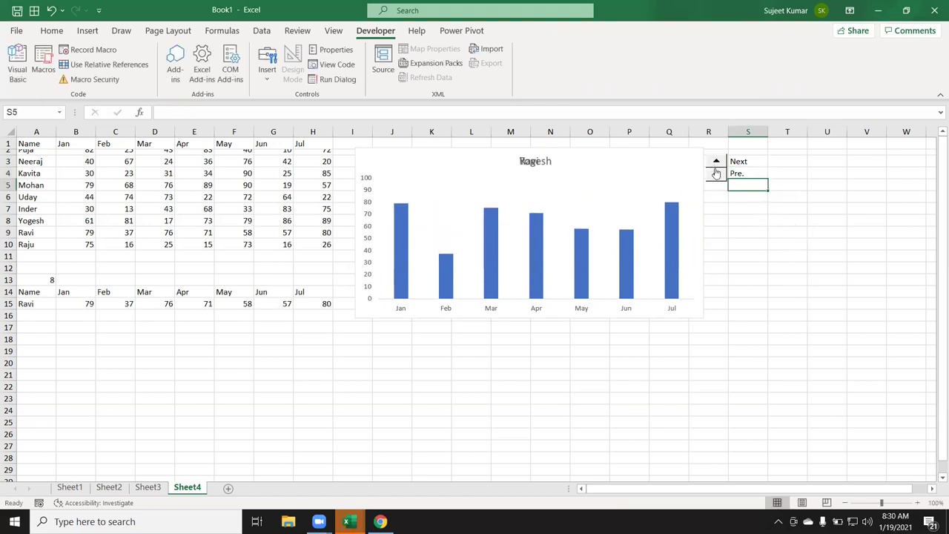
click(715, 174)
click(717, 162)
click(717, 174)
click(717, 174)
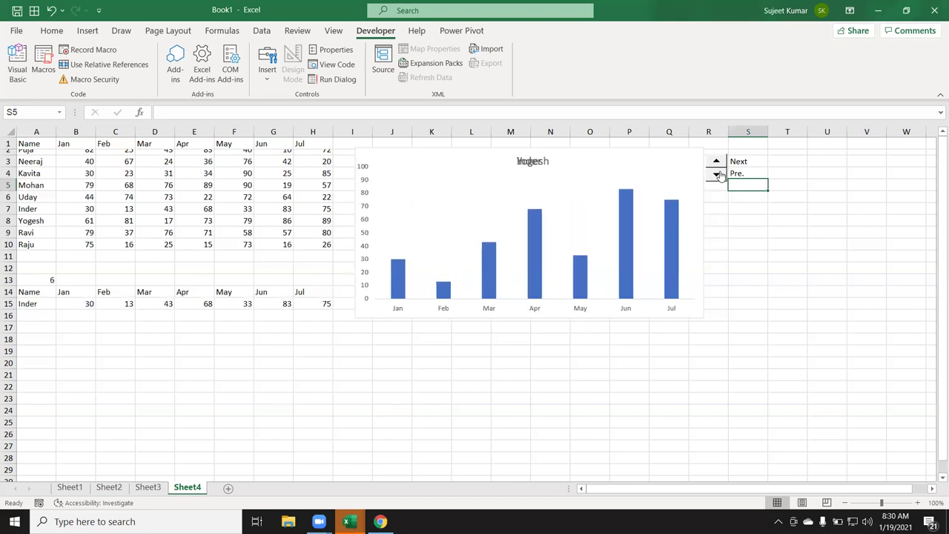
click(717, 174)
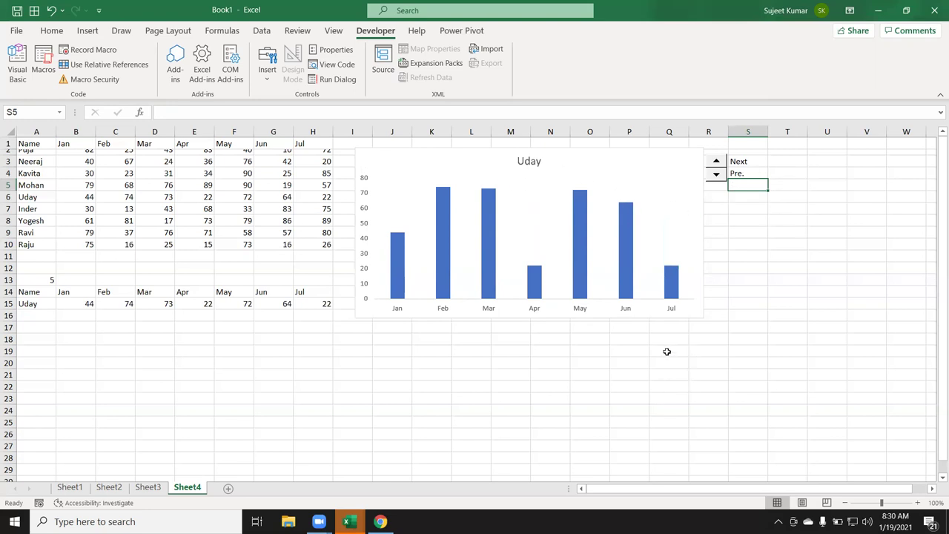
- Copy the A1:H10 Name/Jan–Jul table into a new Sheet5
click(29, 143)
drag(28, 143, 326, 245)
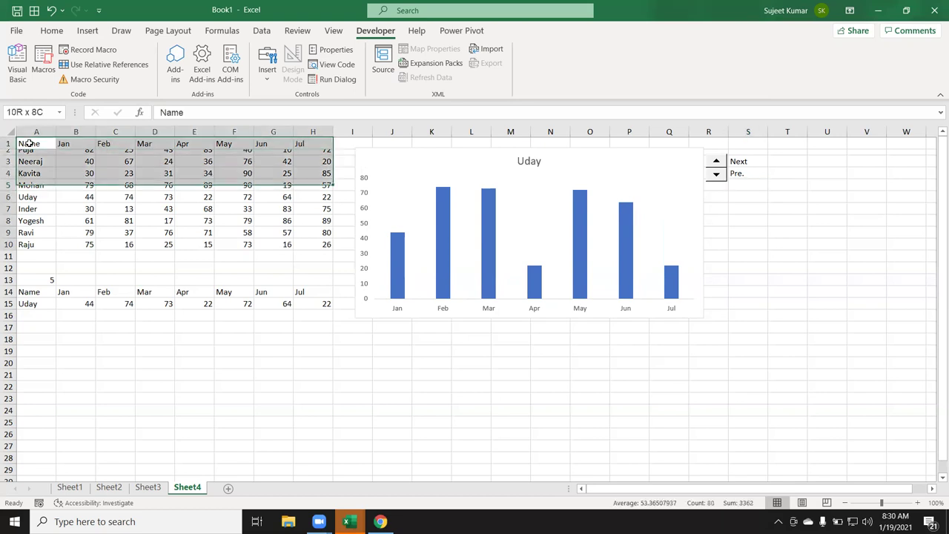
key(ctrl+c)
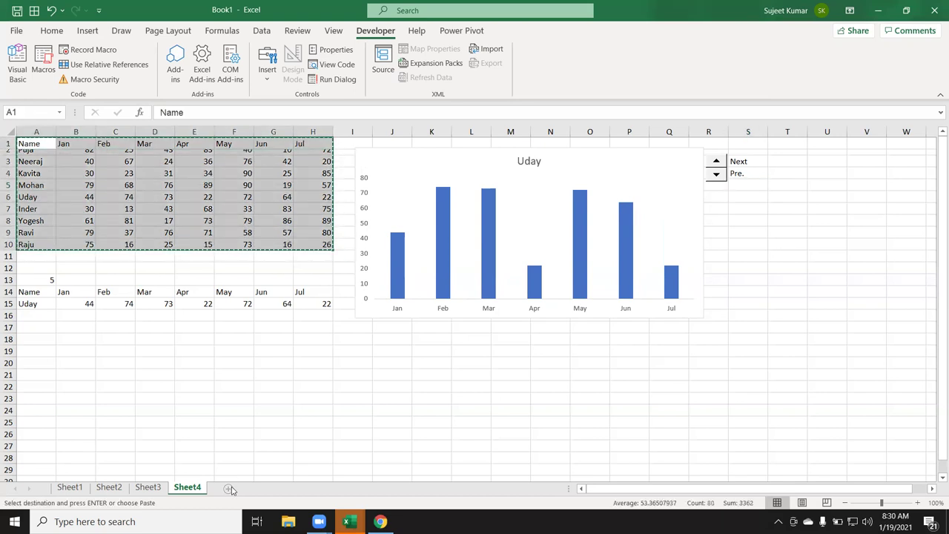
click(230, 489)
key(ctrl+v)
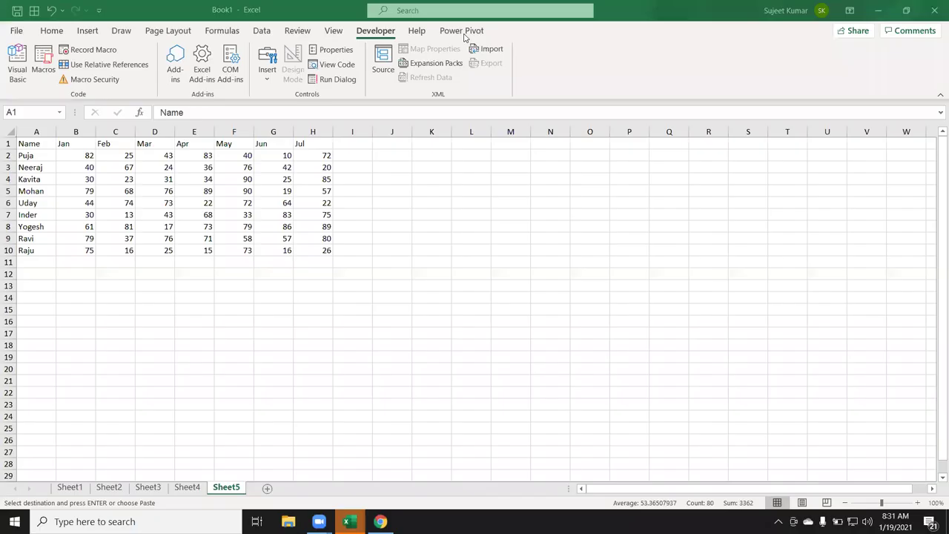
click(45, 286)
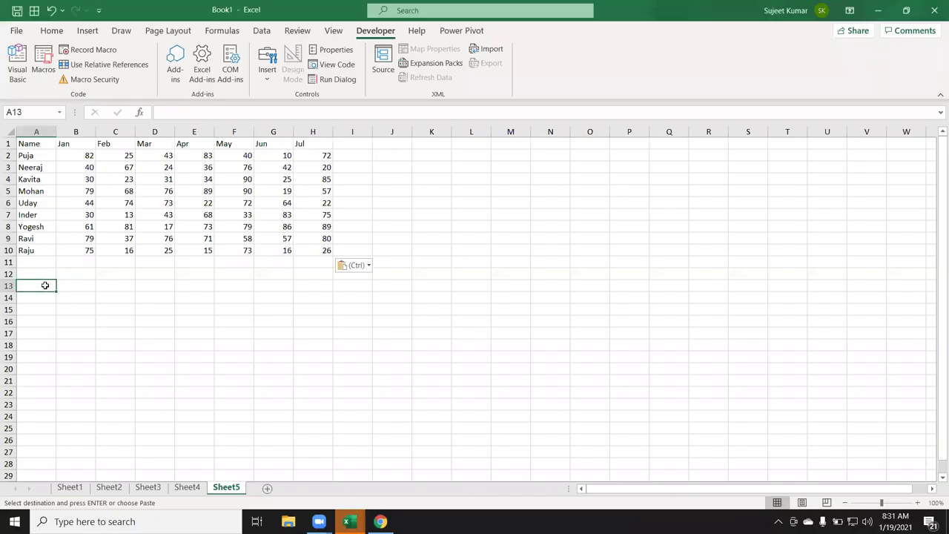
click(188, 488)
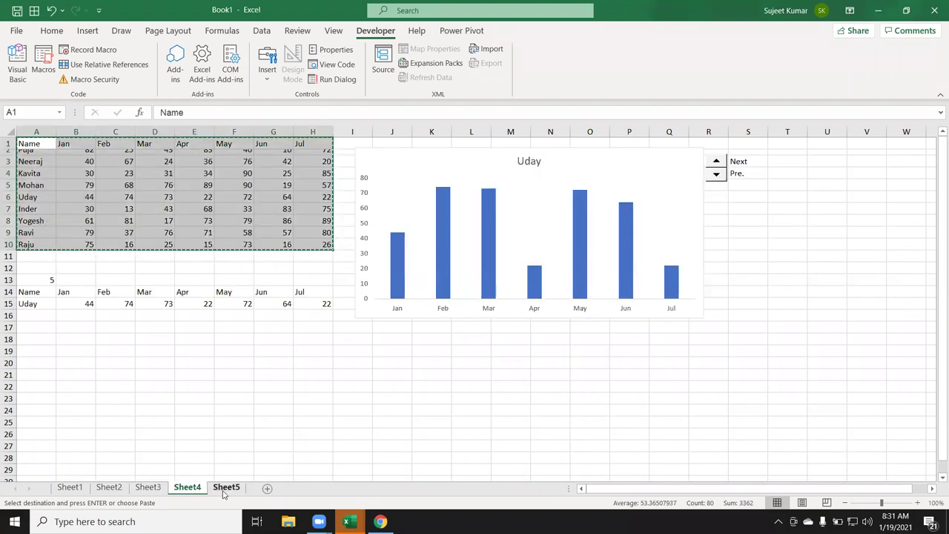
click(224, 488)
- Copy the names from A1:A10 into A15:A24
click(41, 251)
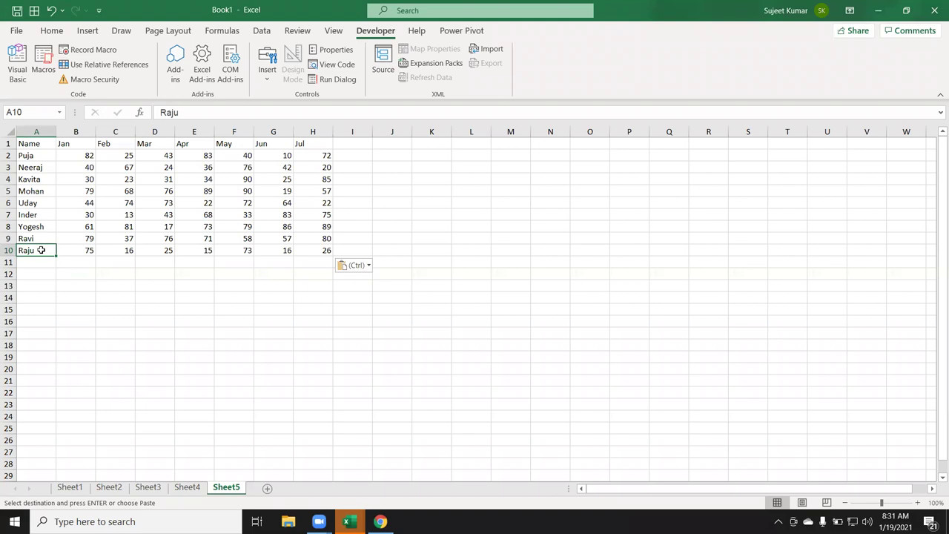
key(ctrl+shift+Up)
key(ctrl+c)
key(Down)
key(Down)
key(Down)
key(Down)
key(ctrl+v)
key(Escape)
- Enter 1 in A14 and begin a formula in B15
key(Up)
text(41)
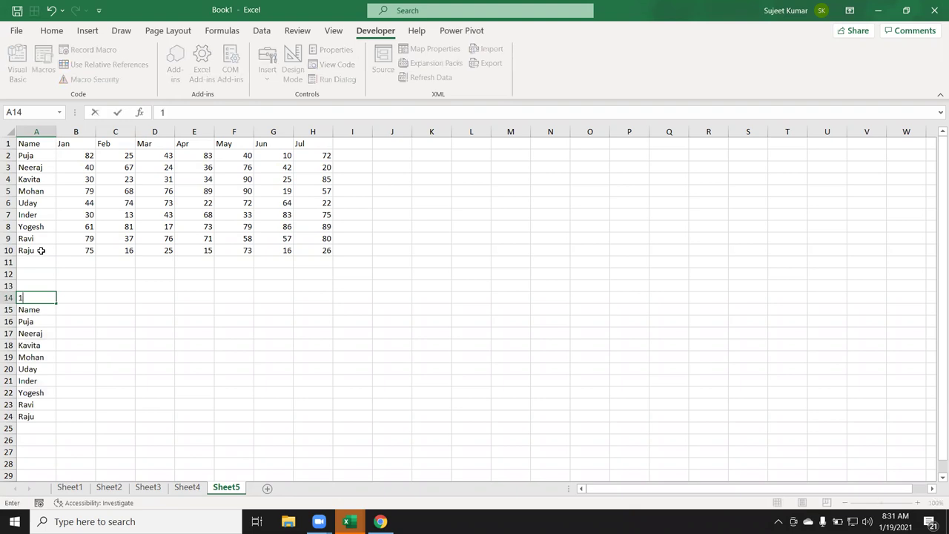
key(BackSpace)
key(BackSpace)
text(1)
key(Return)
key(Right)
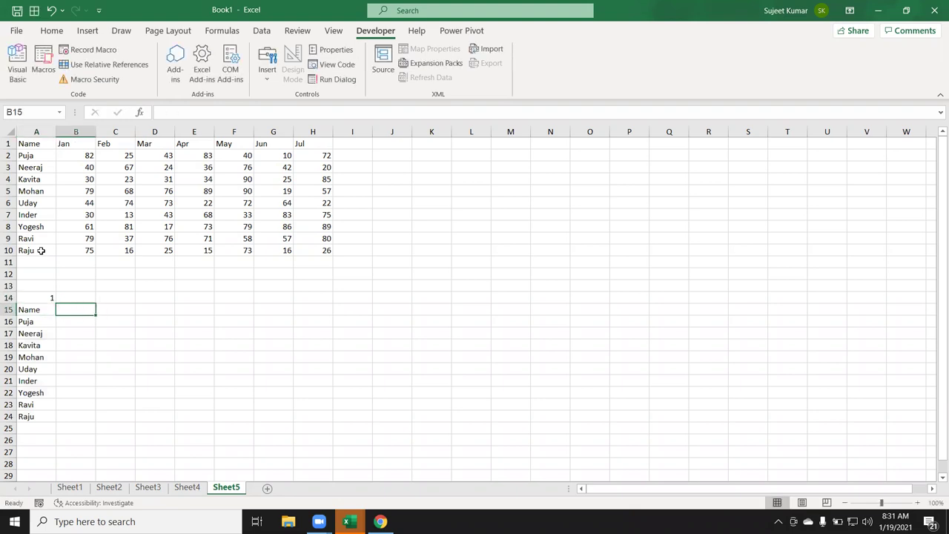
text(==f)
key(BackSpace)
key(BackSpace)
- Enter =OFFSET(A1,0,$A$14) in B15, with A14 locked as an absolute reference
text(off)
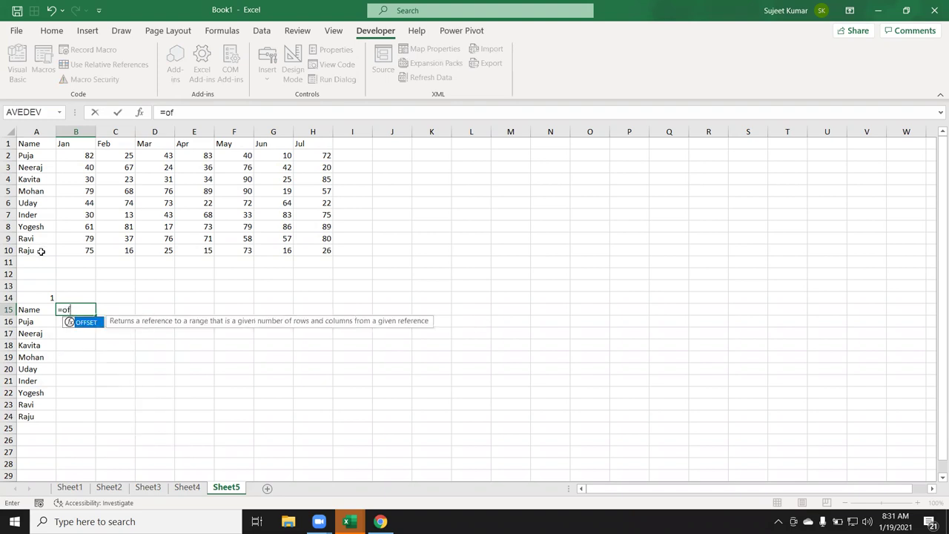
key(Tab)
click(22, 143)
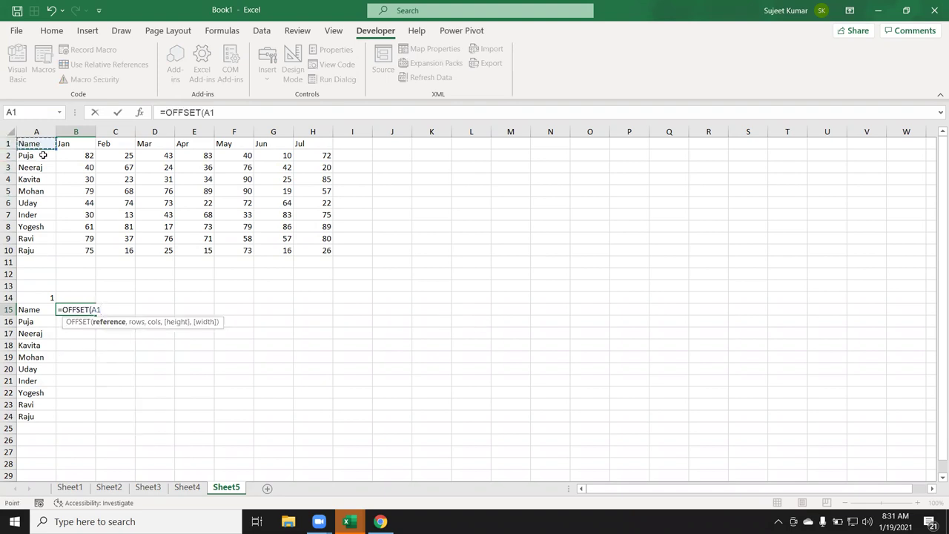
text(,)
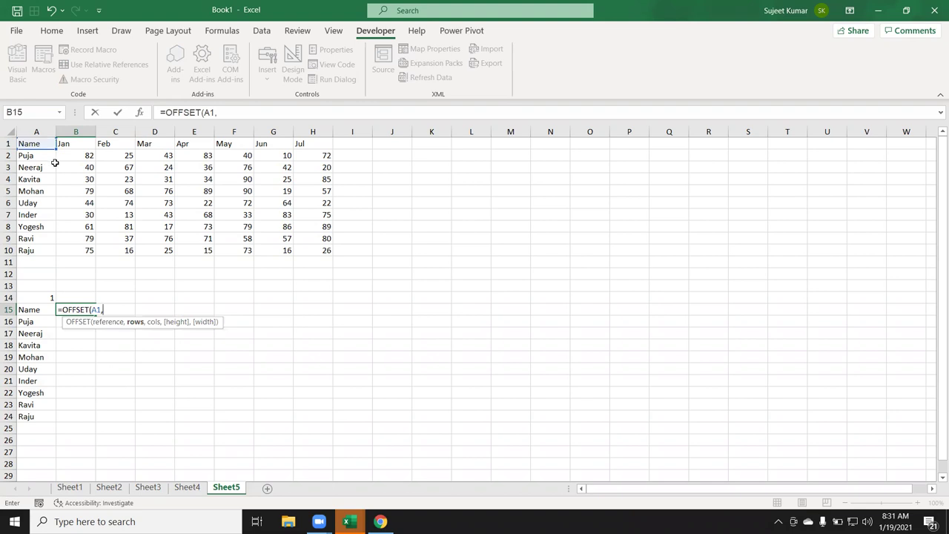
text(0,)
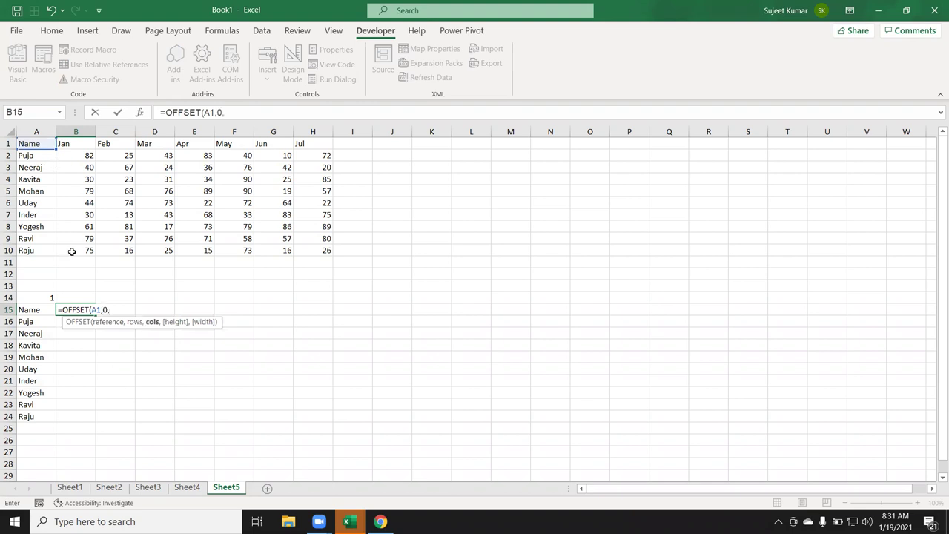
click(27, 298)
key(Return)
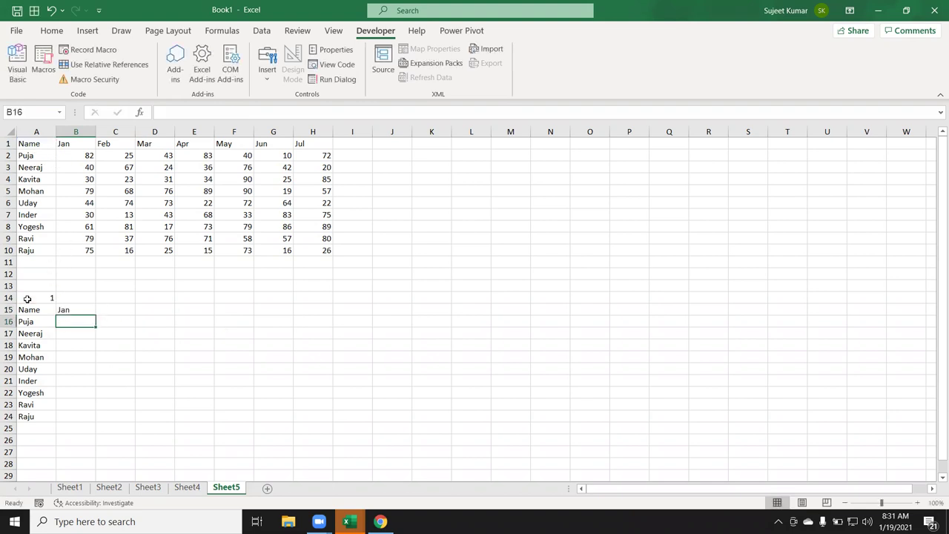
click(99, 310)
double_click(74, 309)
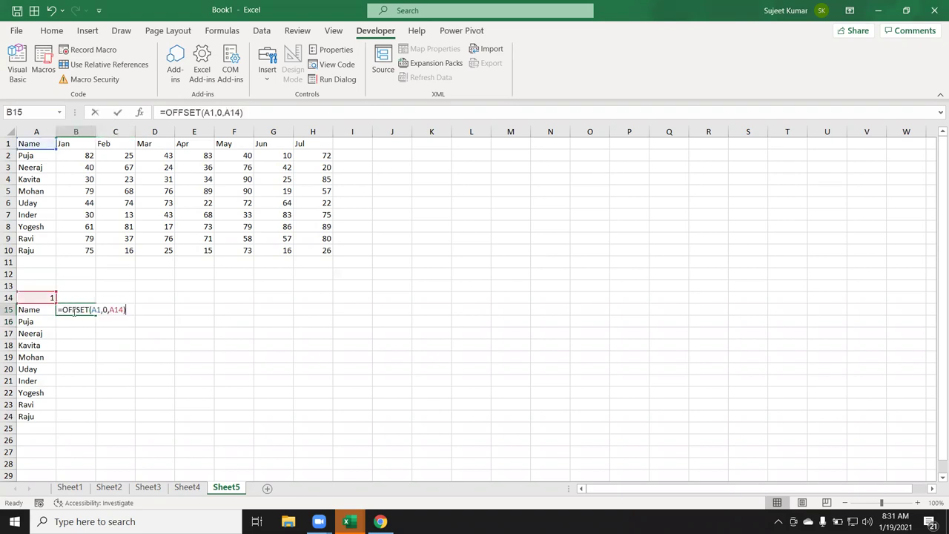
click(117, 310)
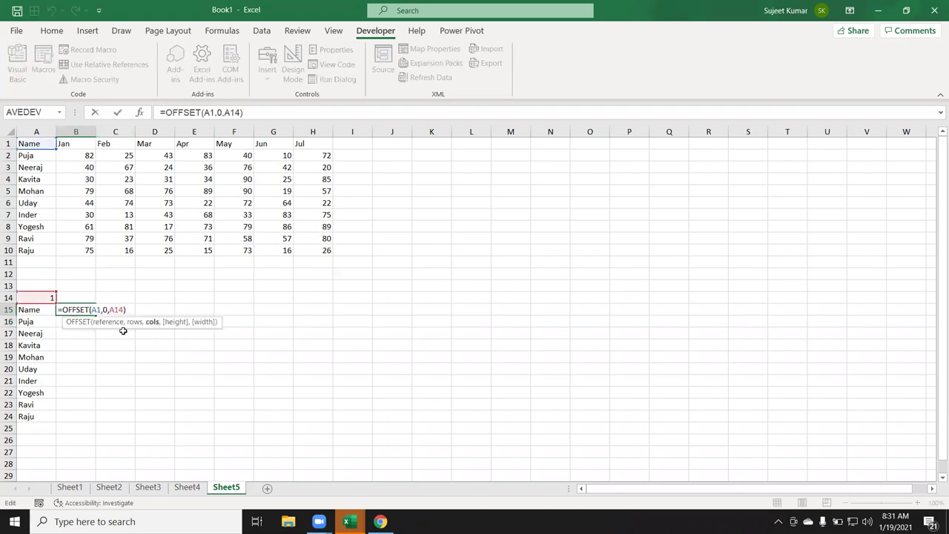
key(Return)
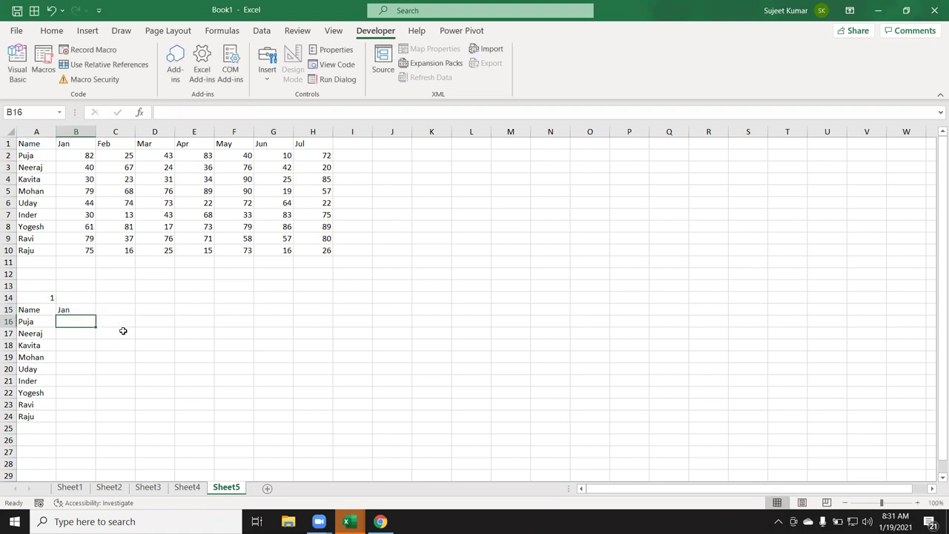
- Fill the formula down to B24, set A14 to 3 for Mar, and select A15:B24
click(84, 310)
double_click(93, 316)
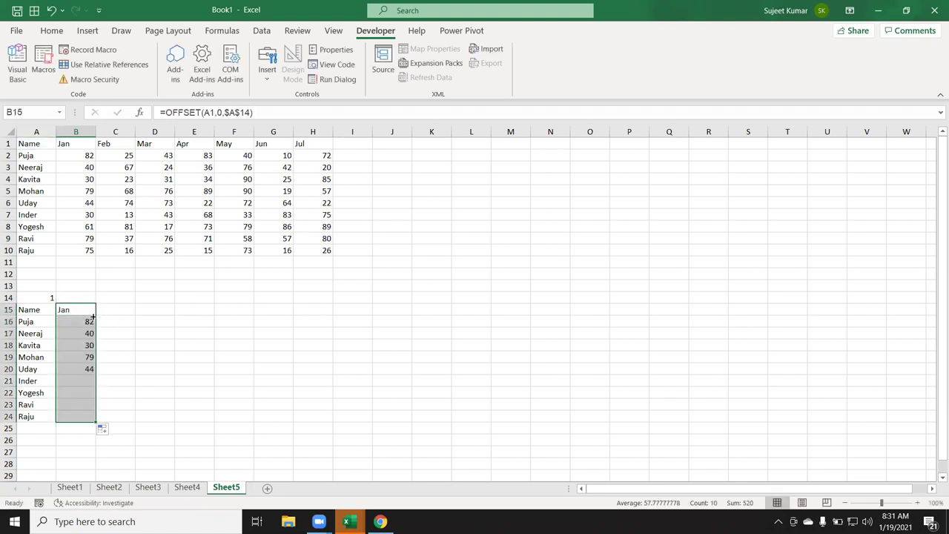
click(52, 297)
text(2)
key(ctrl+Return)
text(3)
key(ctrl+Return)
key(Down)
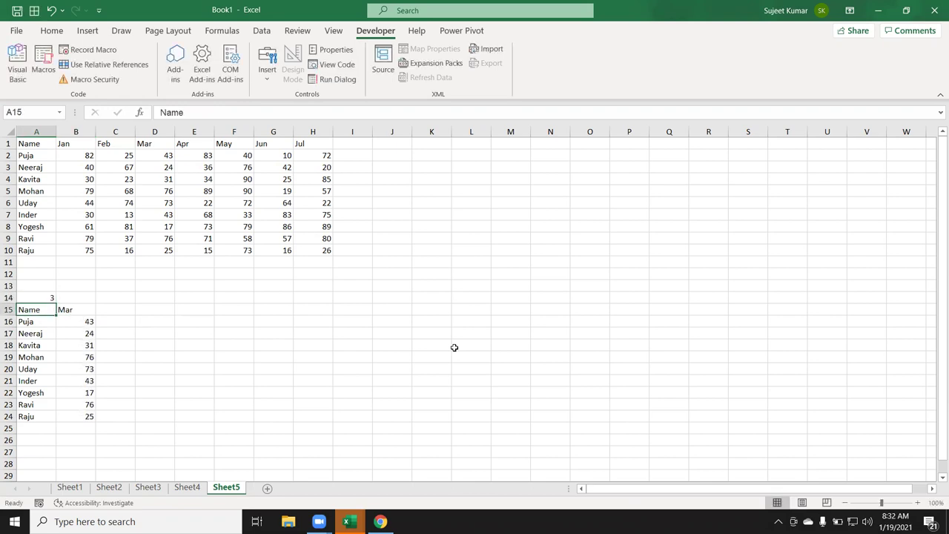
key(shift+Right)
key(ctrl+shift+Down)
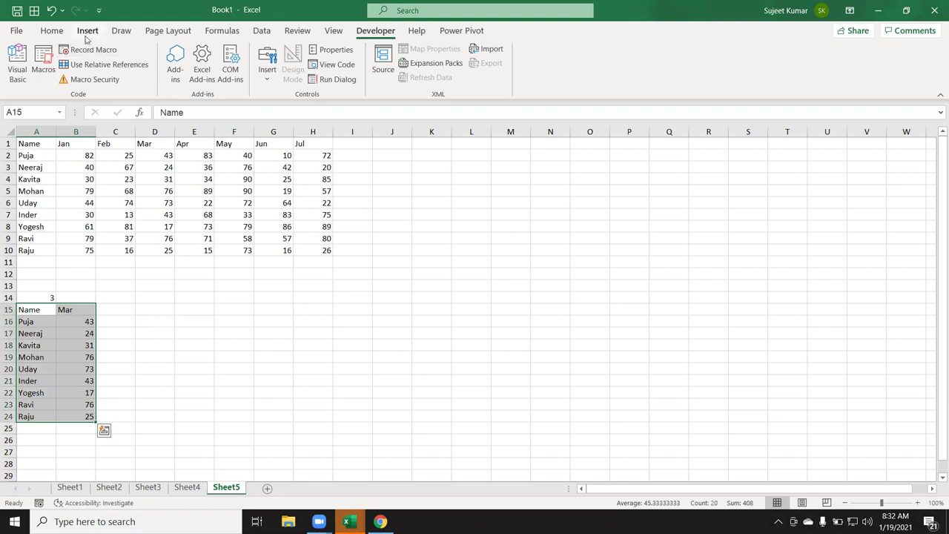
- Insert a clustered column chart of A15:B24, move its Mar title to the top right, and place it over columns D–J
click(88, 31)
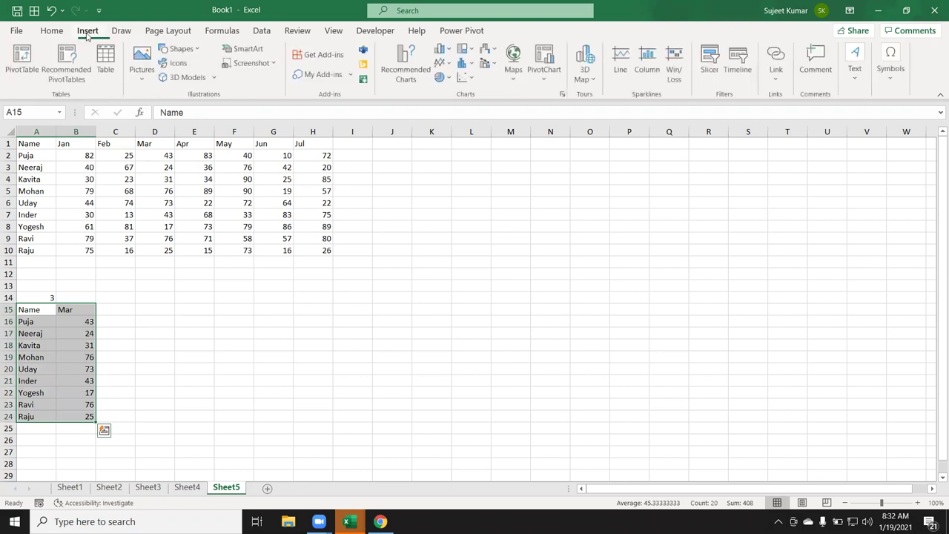
click(463, 62)
click(501, 89)
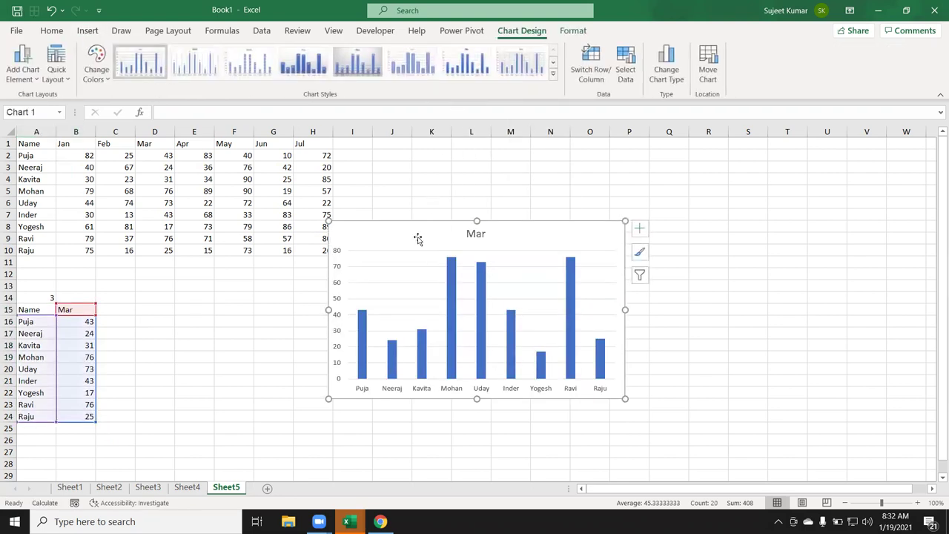
drag(420, 237, 421, 282)
click(472, 279)
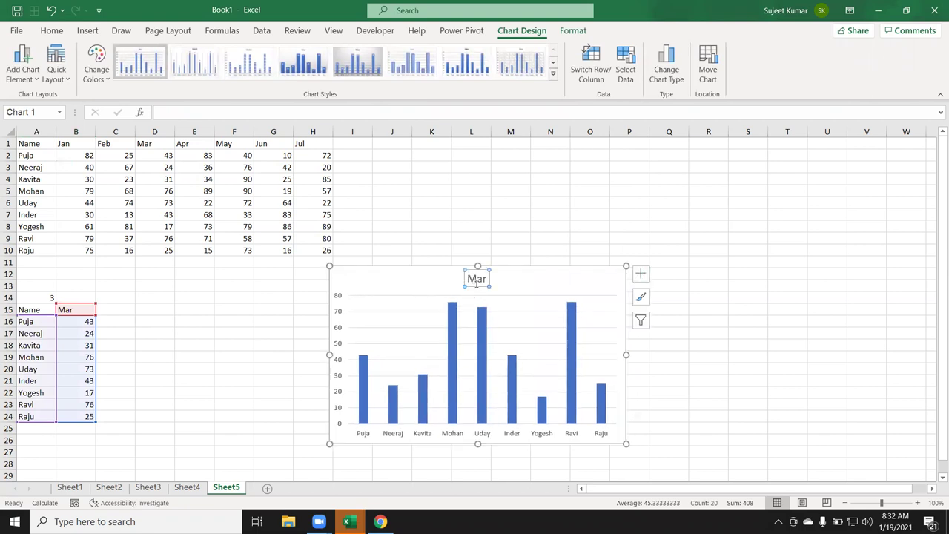
drag(472, 285, 614, 288)
click(692, 428)
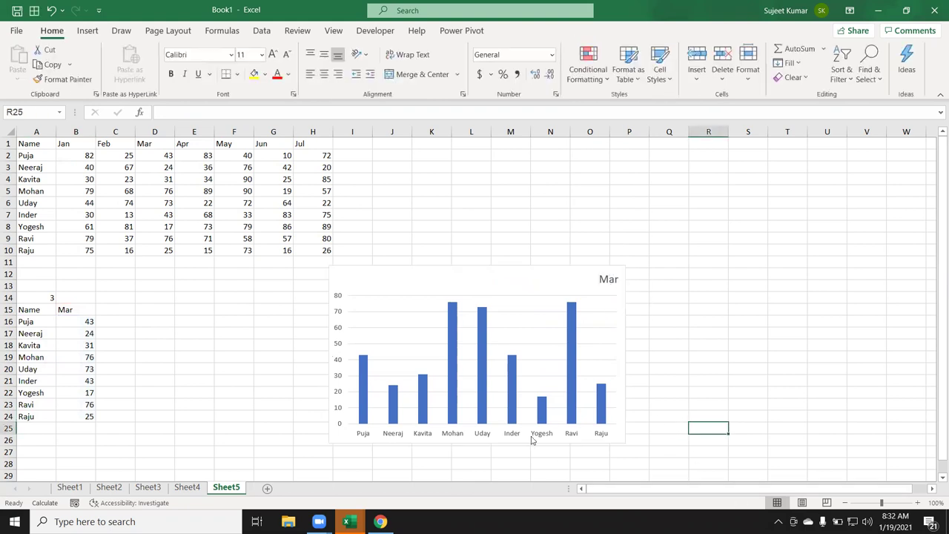
drag(445, 280, 270, 285)
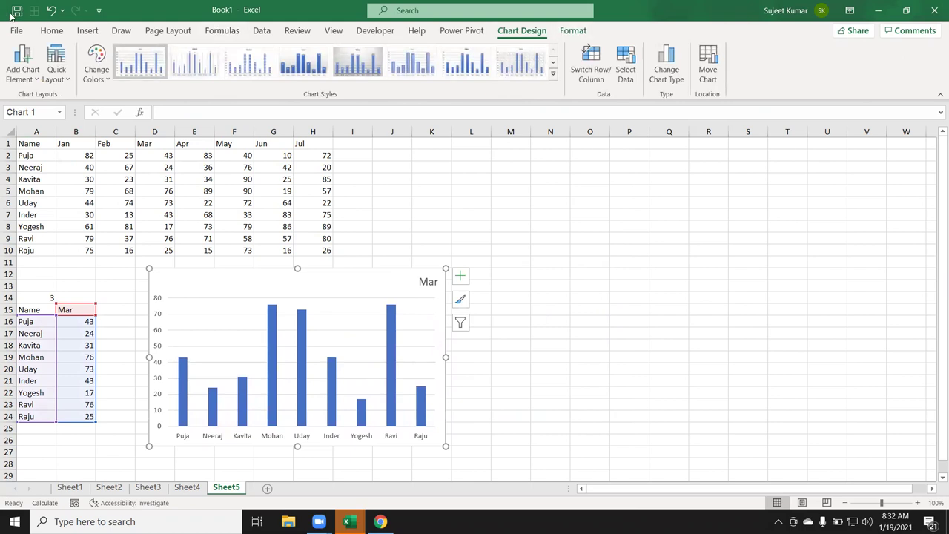
- Bring up the Developer ribbon commands to reach the form controls
click(46, 32)
click(475, 31)
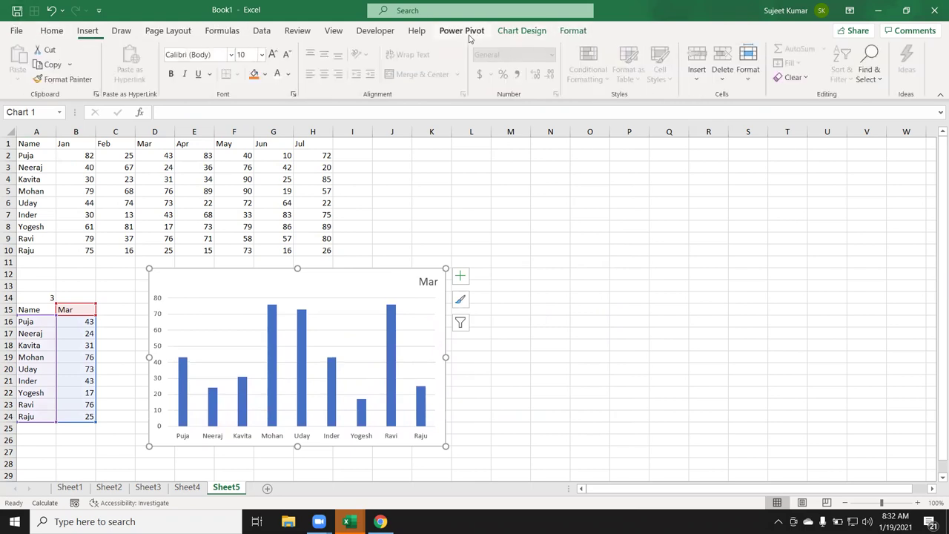
click(47, 31)
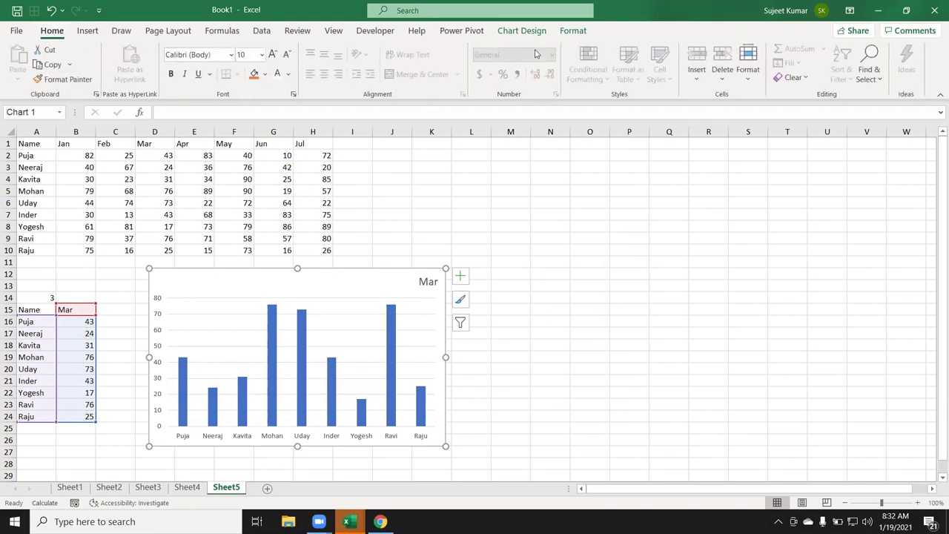
click(375, 30)
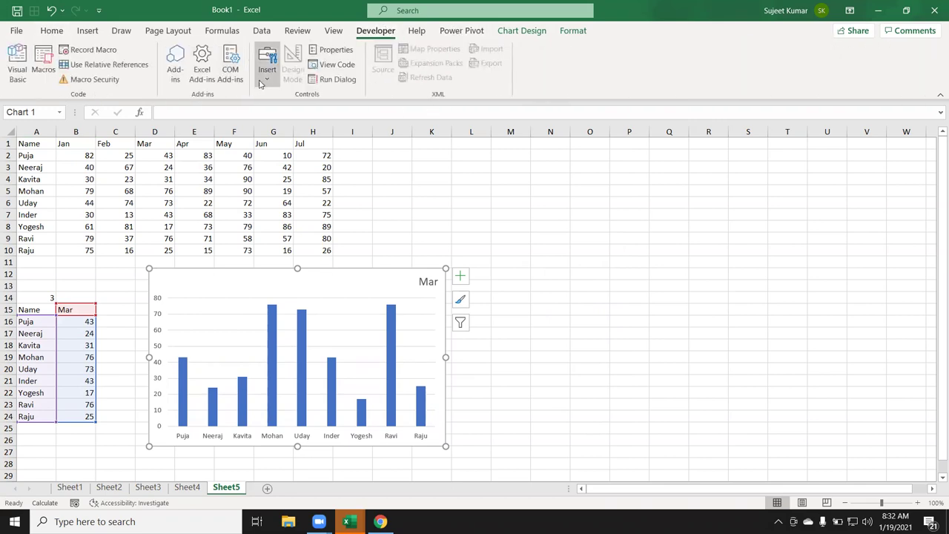
- Draw an option button form control at the chart's top-left, caption it JAN and narrow it
click(259, 83)
click(319, 112)
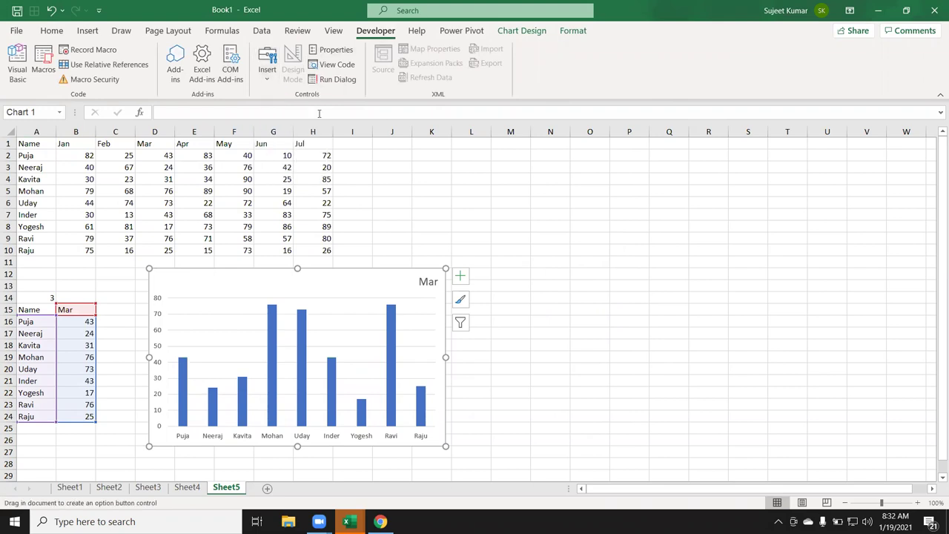
drag(158, 273, 215, 288)
click(195, 280)
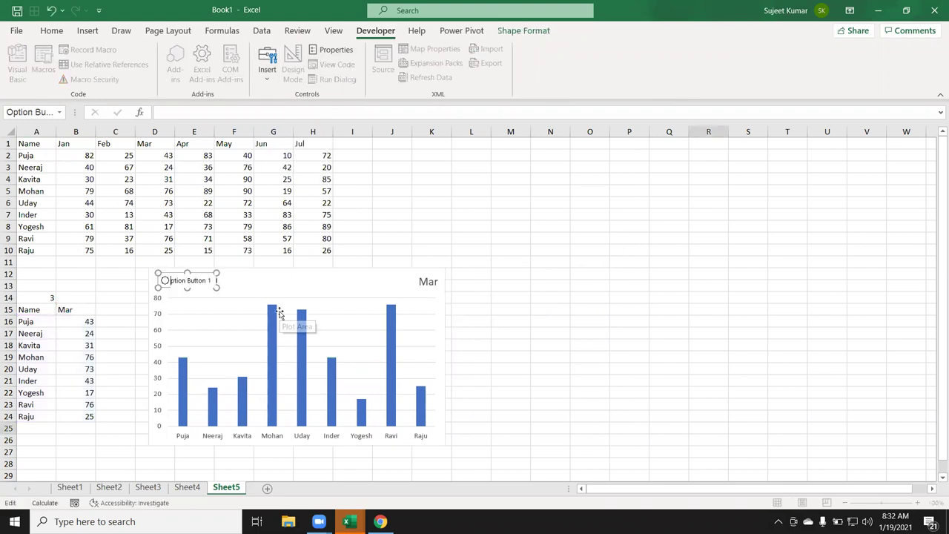
key(BackSpace)
key(BackSpace)
key(BackSpace)
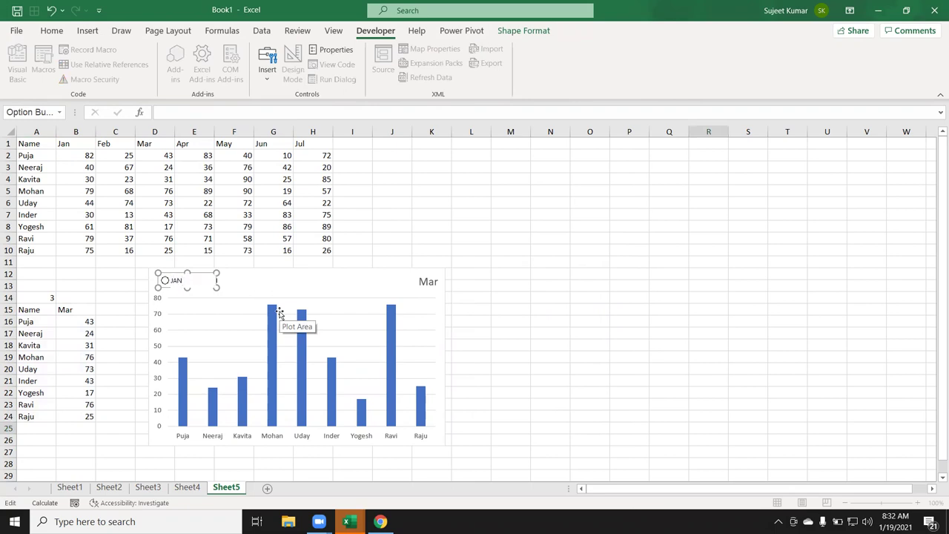
drag(214, 287, 192, 288)
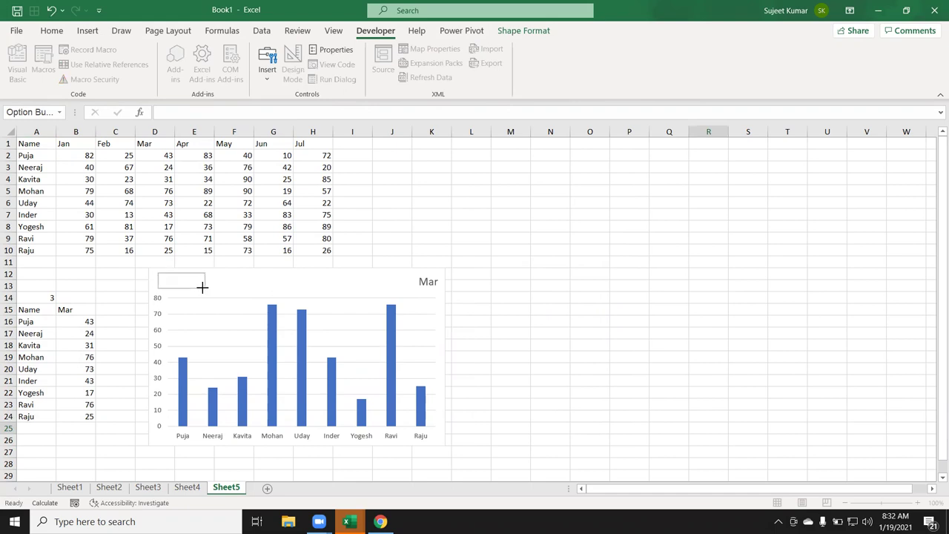
right_click(189, 285)
key(Escape)
click(237, 277)
- Give the option button 3-D shading and link it to cell $A$14
right_click(177, 282)
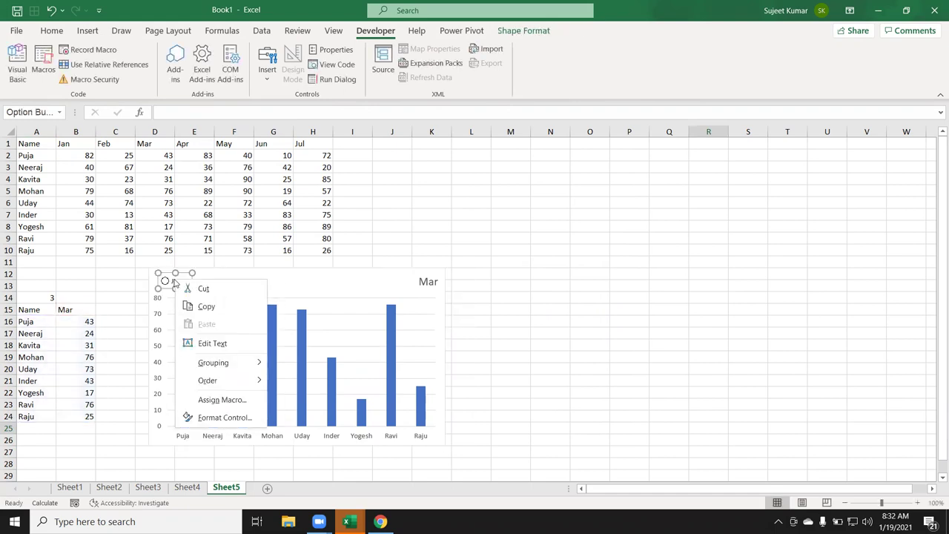
click(212, 416)
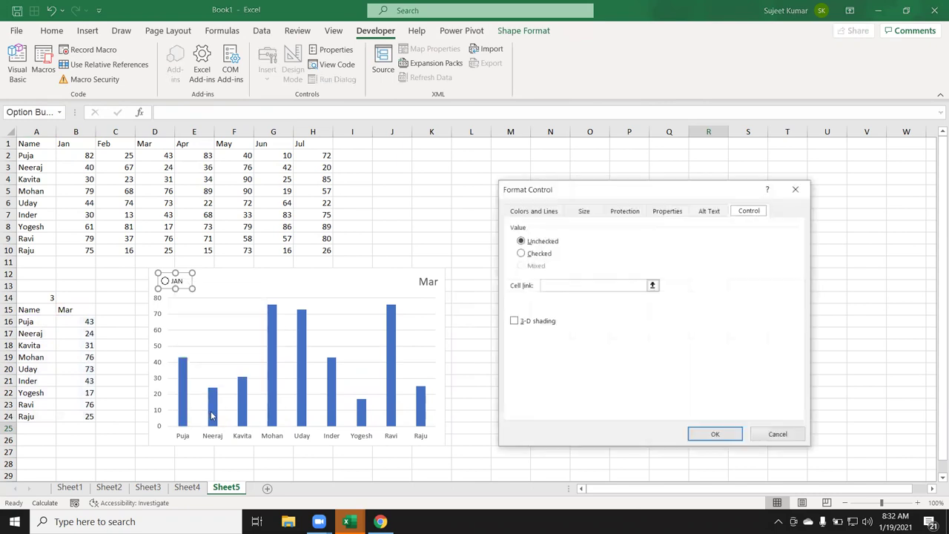
click(540, 324)
click(544, 287)
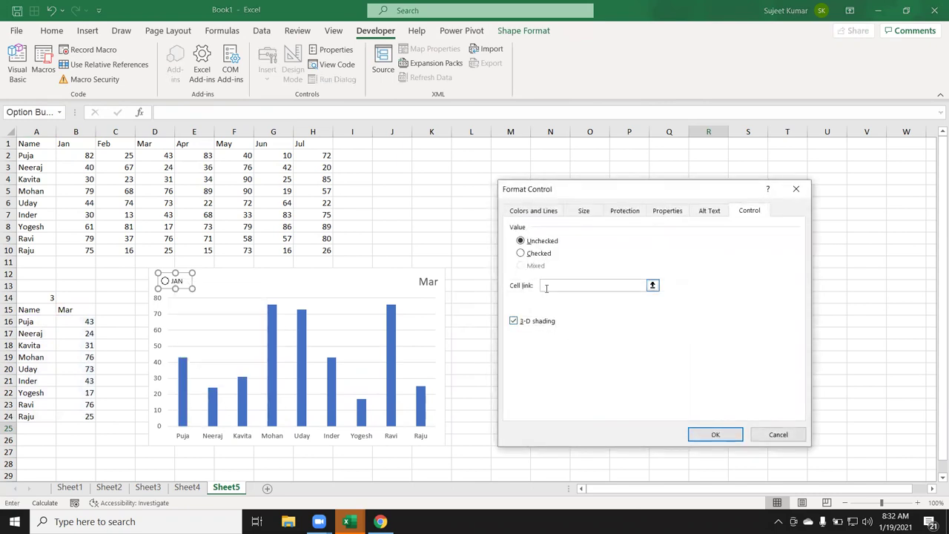
click(51, 298)
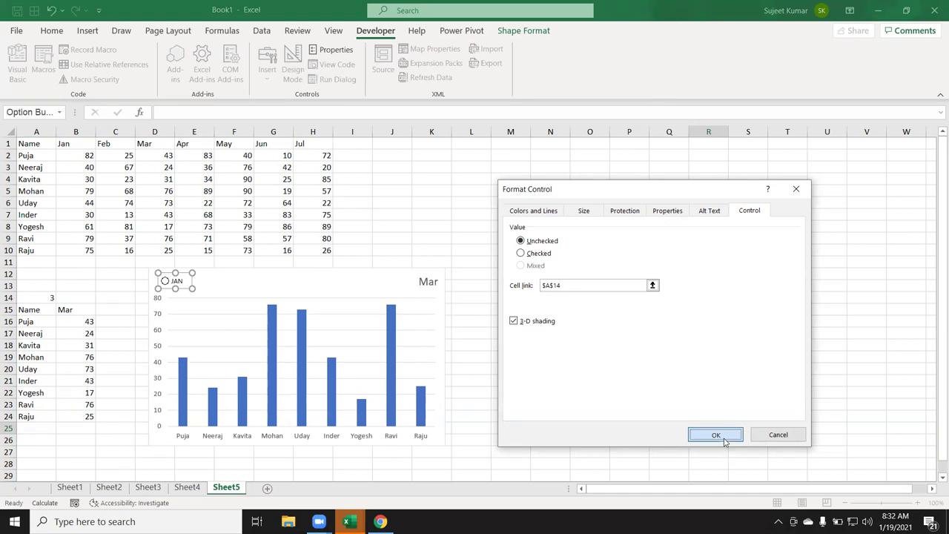
click(716, 434)
- Choose JAN so A14 becomes 1 and the chart shows Jan values
click(101, 287)
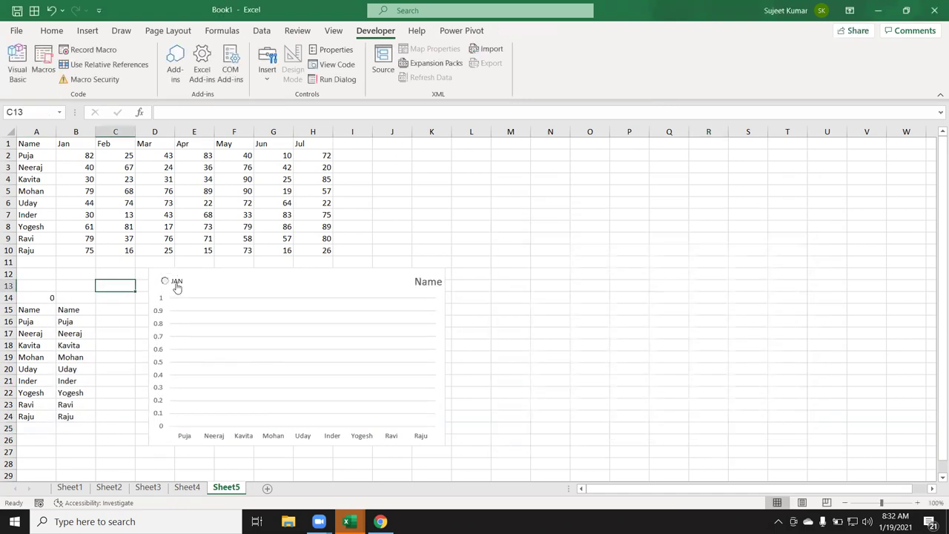
click(177, 287)
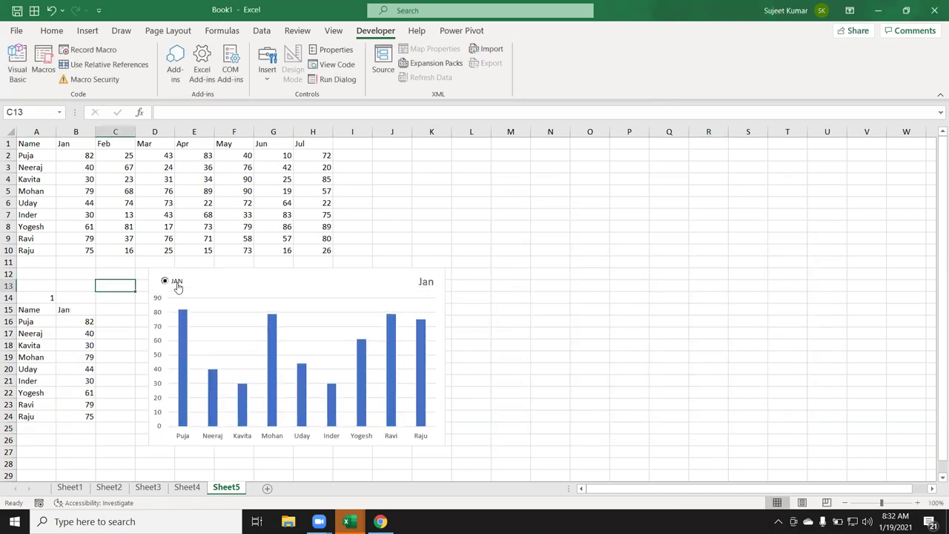
right_click(177, 287)
key(Escape)
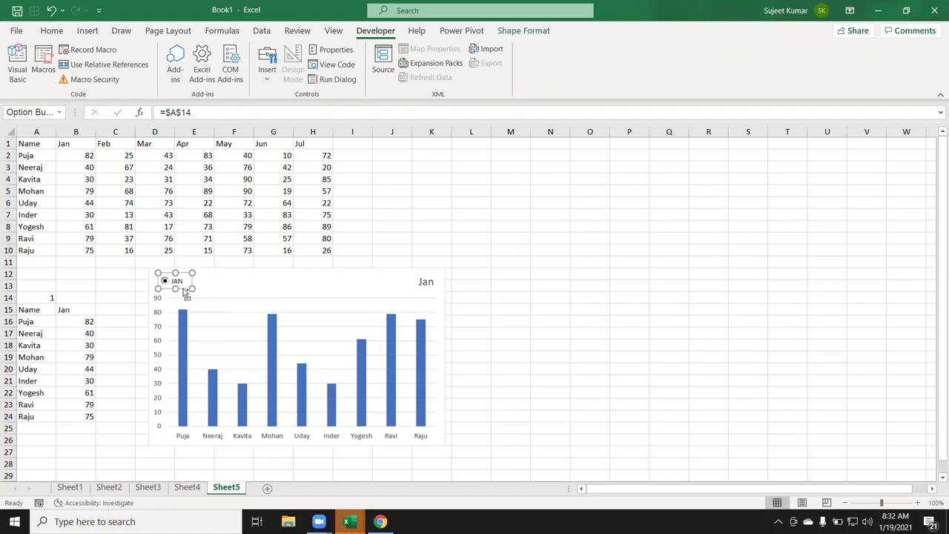
- Copy the JAN option button across the chart and relabel the second copy FEB
drag(183, 287, 363, 294)
click(590, 299)
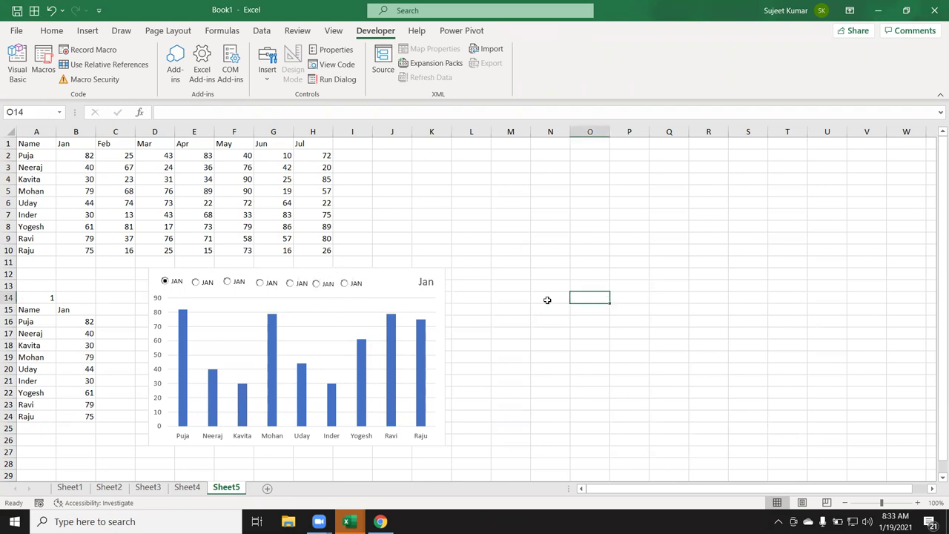
right_click(208, 287)
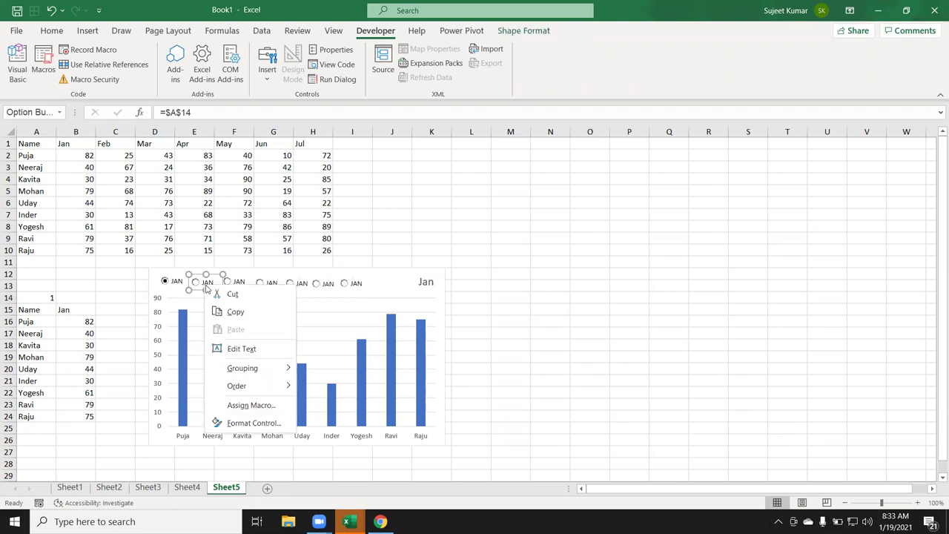
click(248, 350)
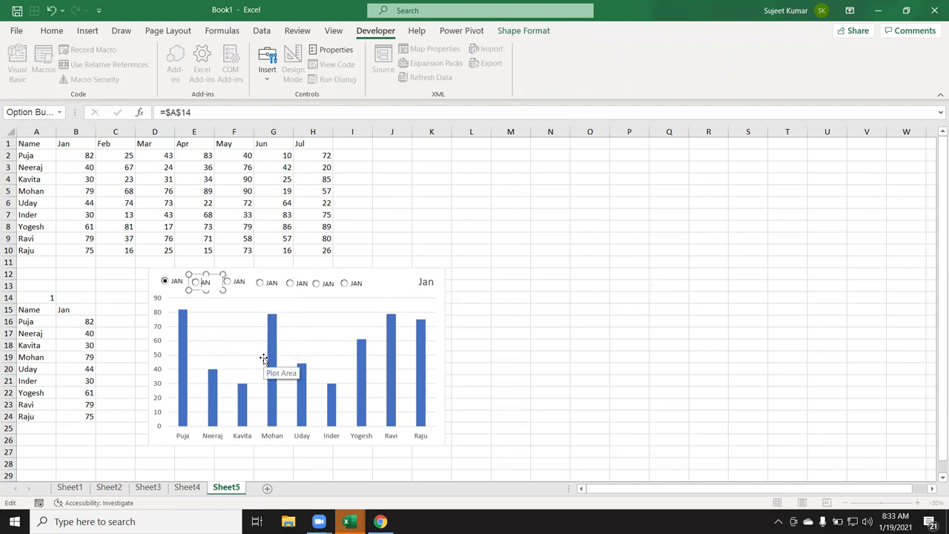
click(207, 283)
text(FEN)
key(BackSpace)
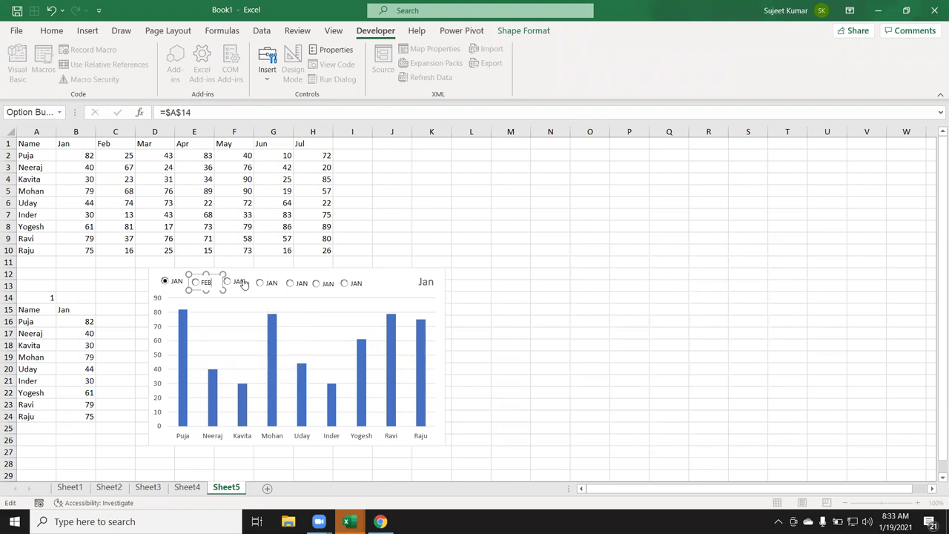
- Relabel the third and fourth option buttons MAR and APR
right_click(243, 283)
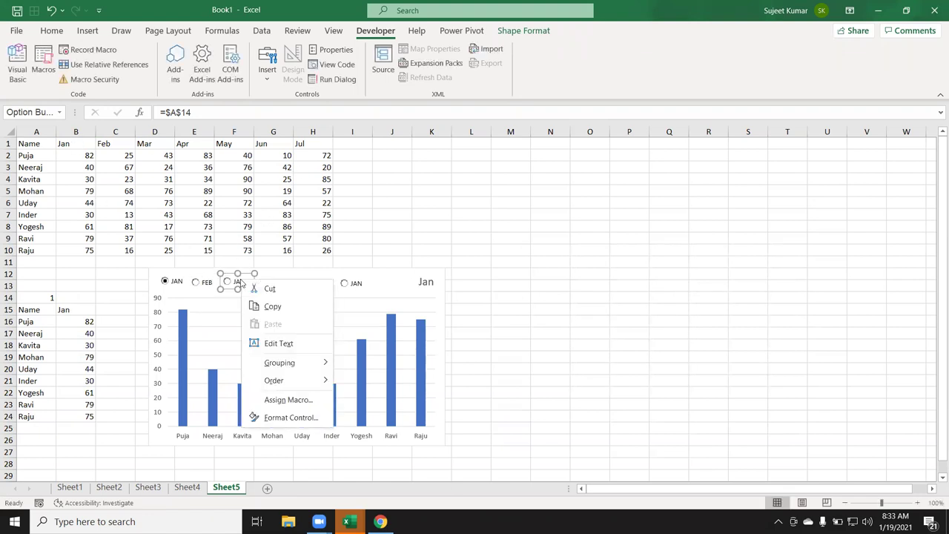
click(289, 343)
key(Delete)
text(MAR)
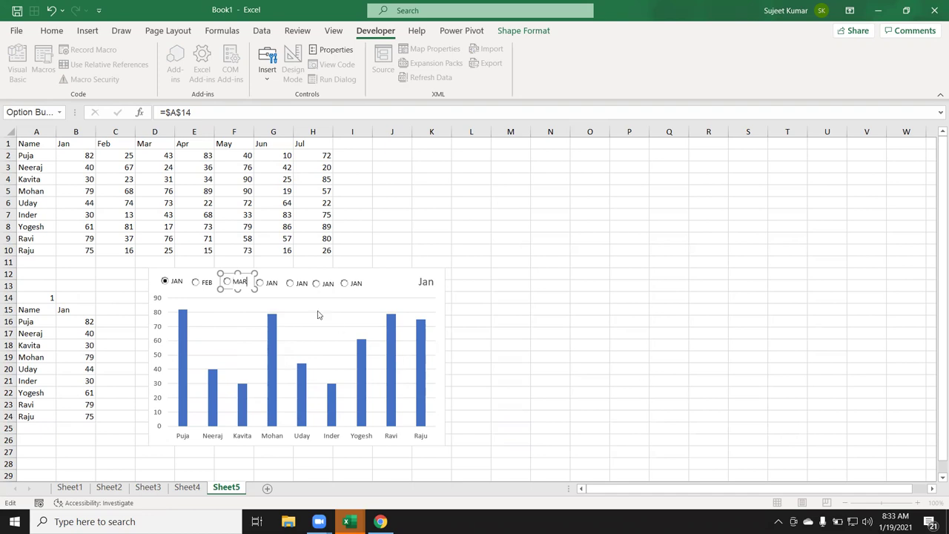
right_click(269, 284)
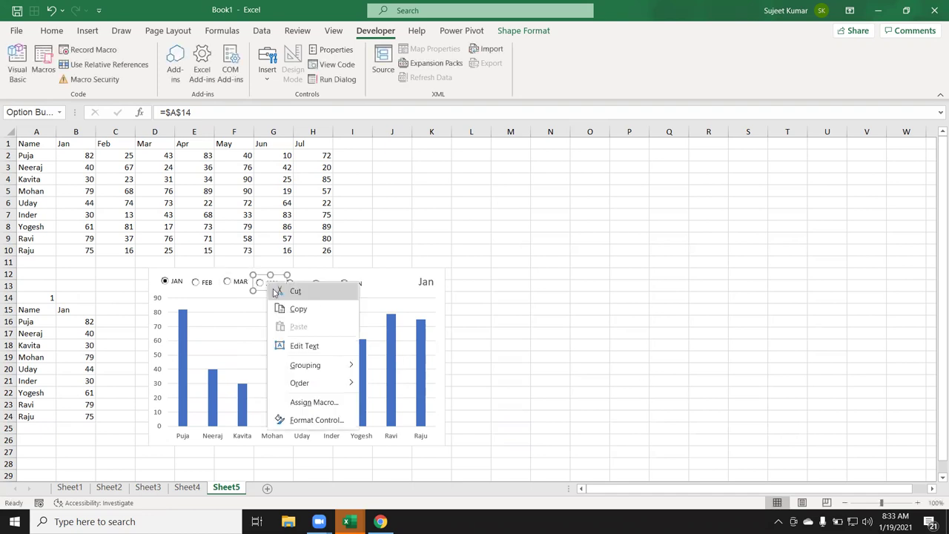
click(300, 347)
key(Delete)
text(APR)
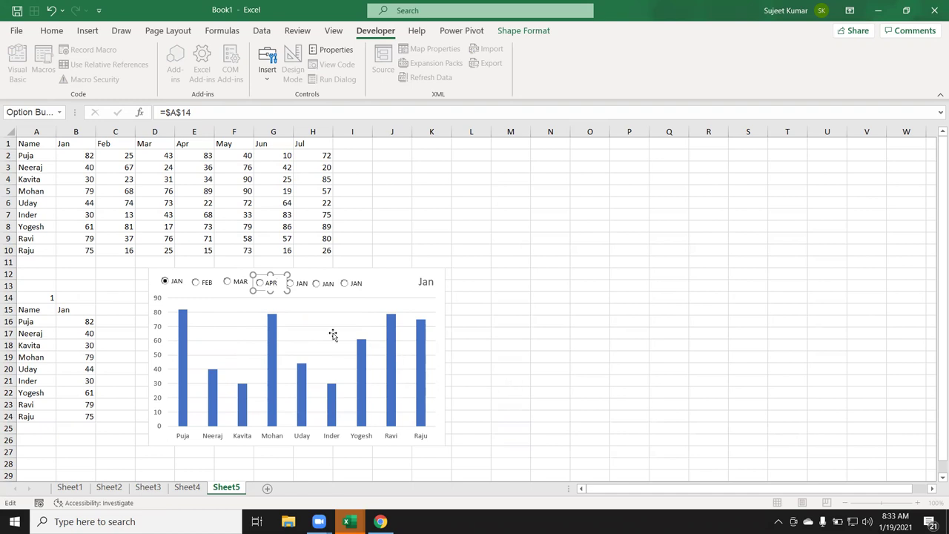
- Relabel the fifth, sixth and seventh option buttons May, Jun and Jul
ctrl+click(308, 288)
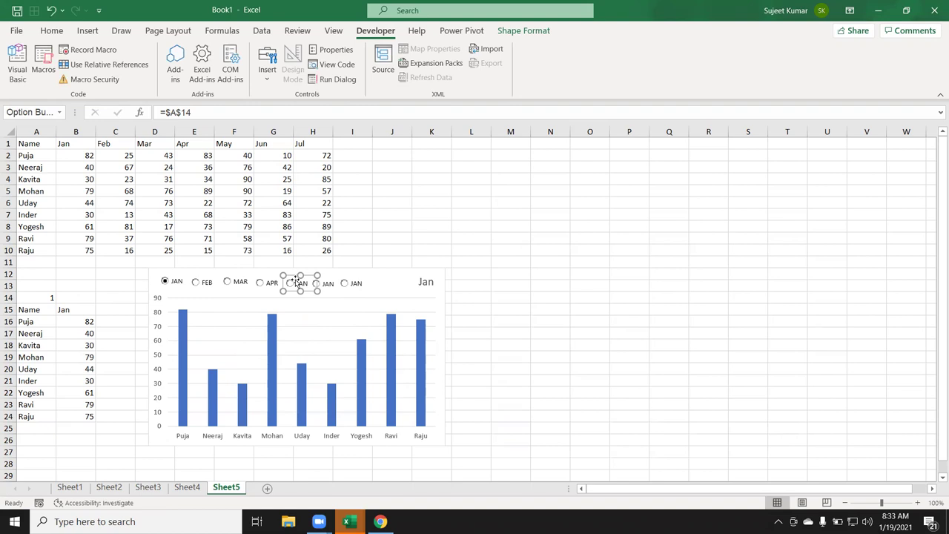
click(300, 284)
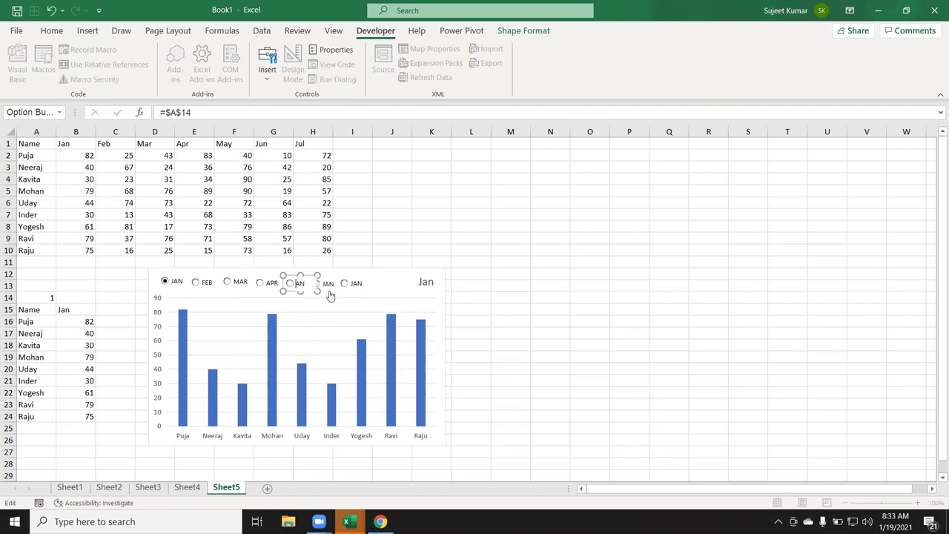
text(May)
ctrl+click(330, 294)
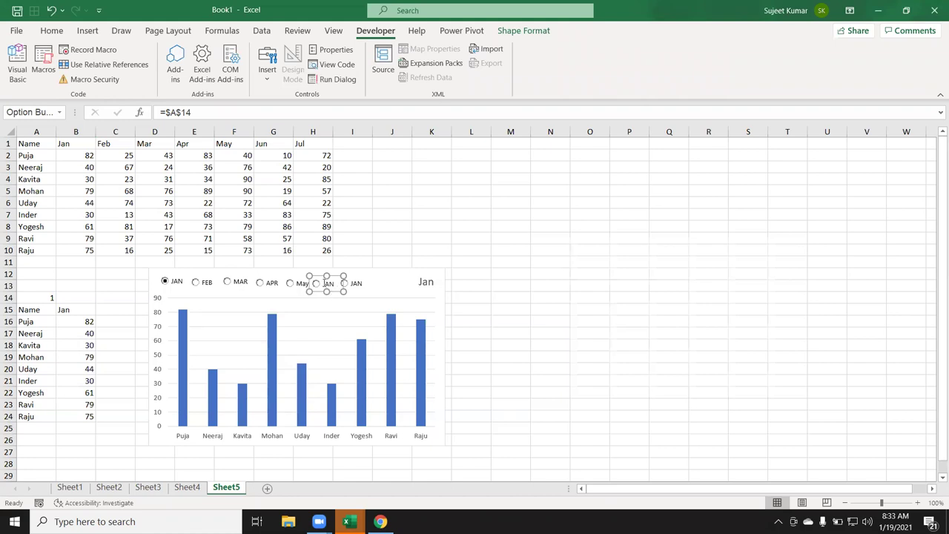
click(324, 284)
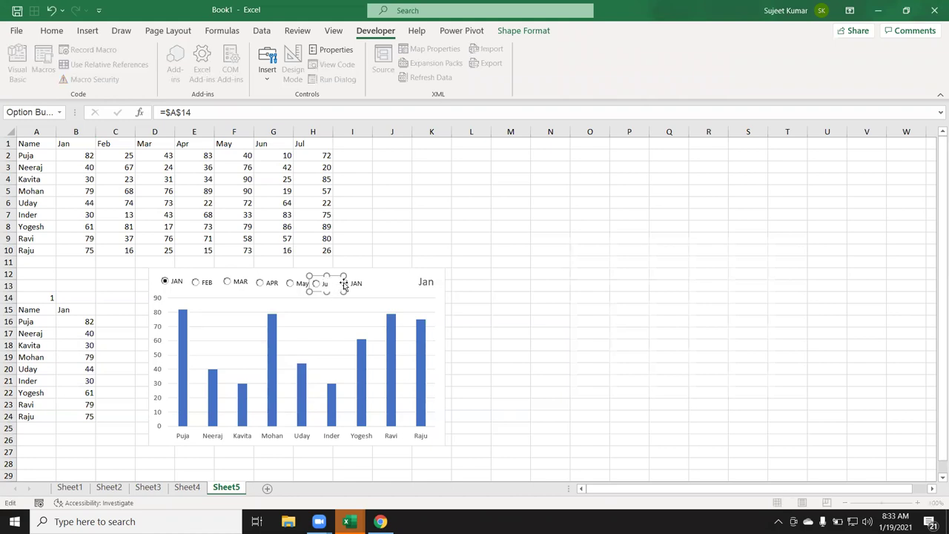
ctrl+click(344, 286)
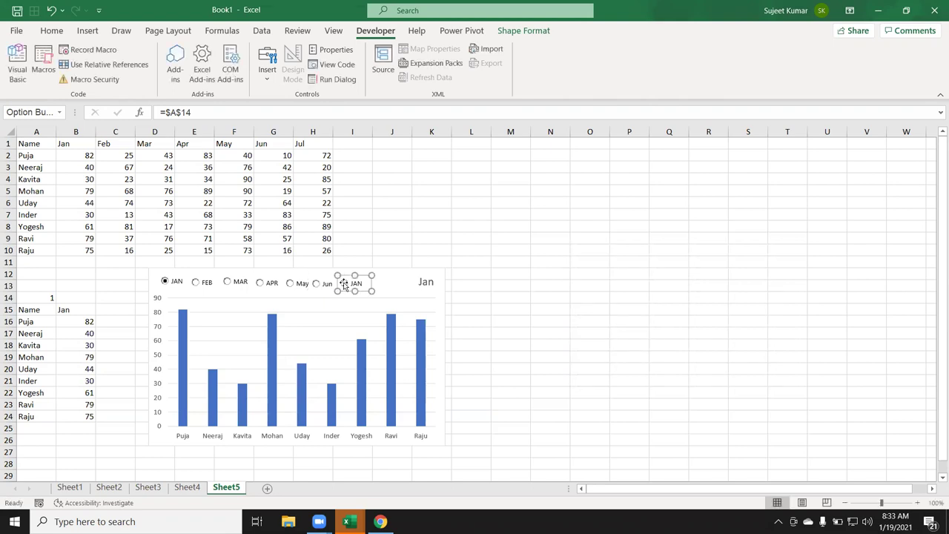
click(356, 283)
text(Jul)
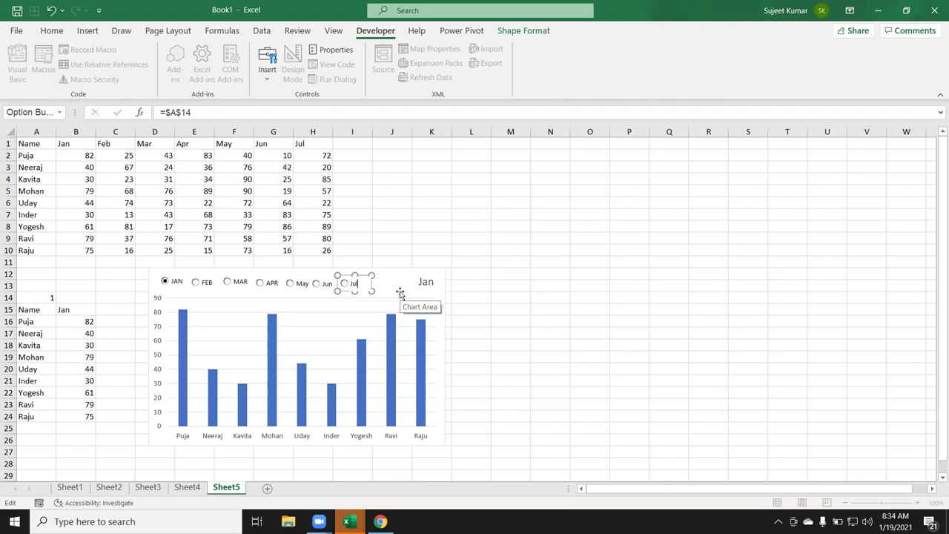
- Finish the Jul label, then test each option button from JAN through Jul on the lookup and chart
click(388, 239)
click(355, 289)
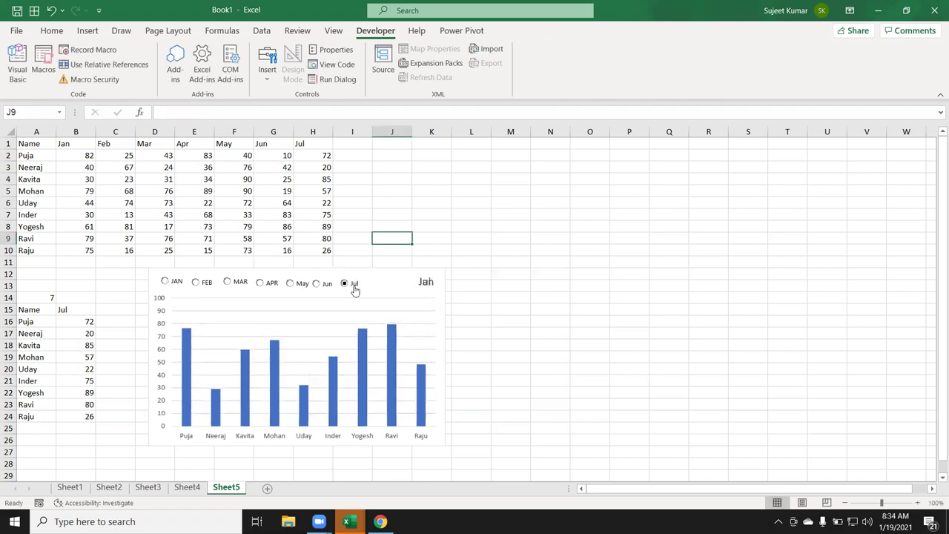
right_click(352, 292)
key(Escape)
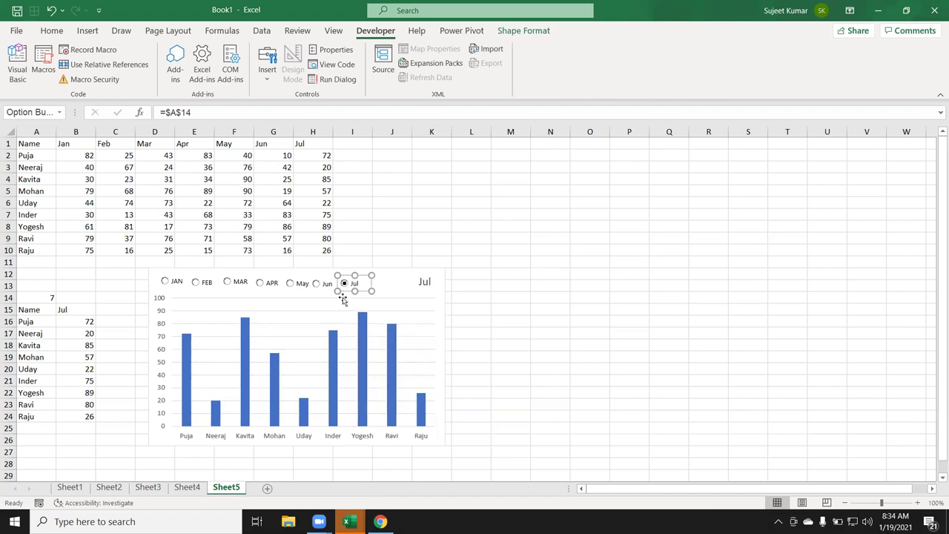
click(172, 284)
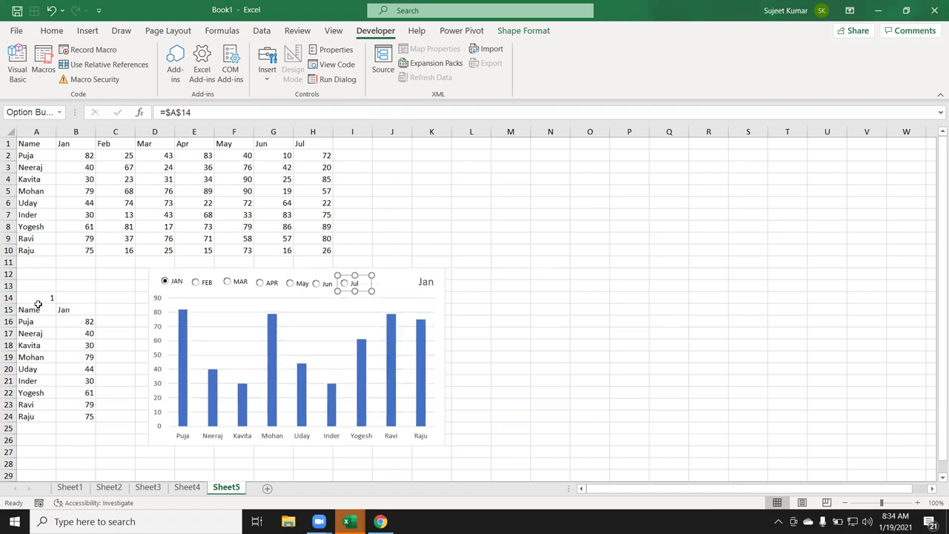
click(198, 283)
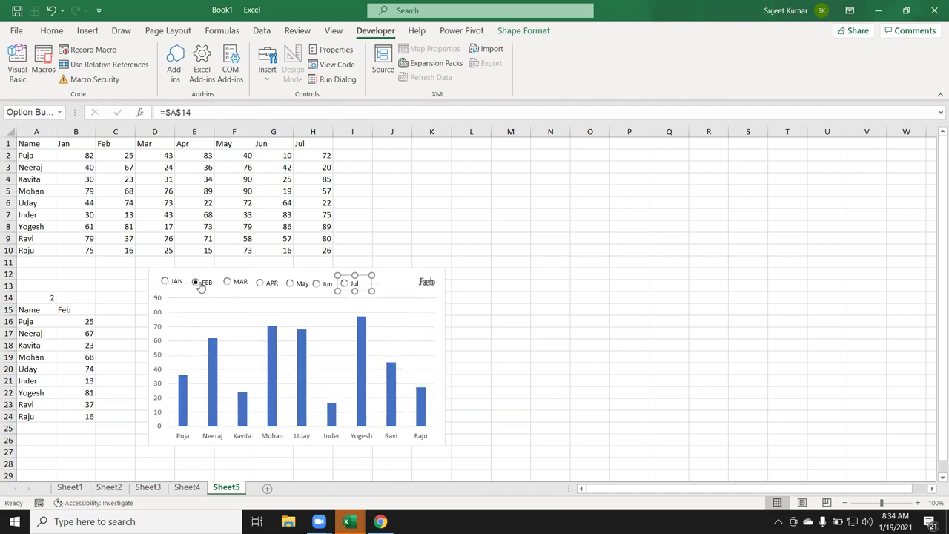
click(240, 283)
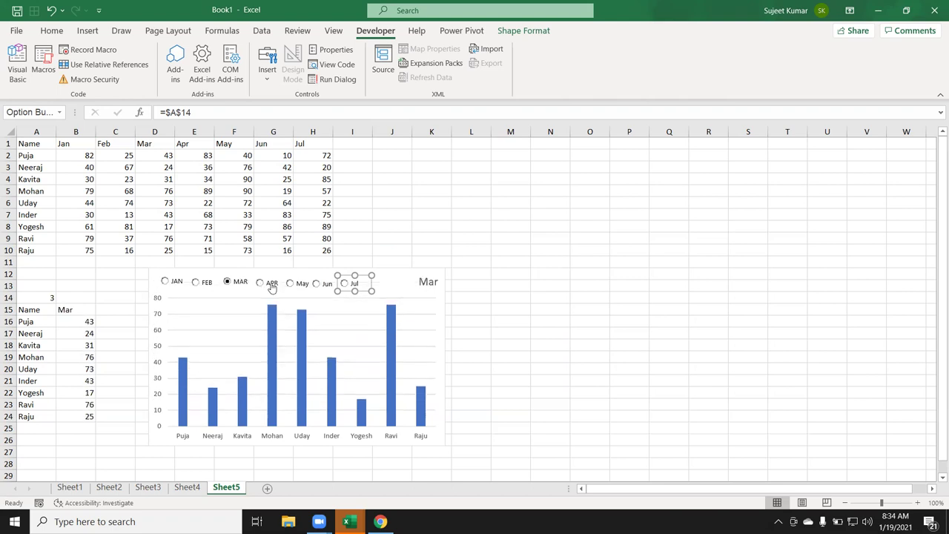
click(272, 285)
click(298, 288)
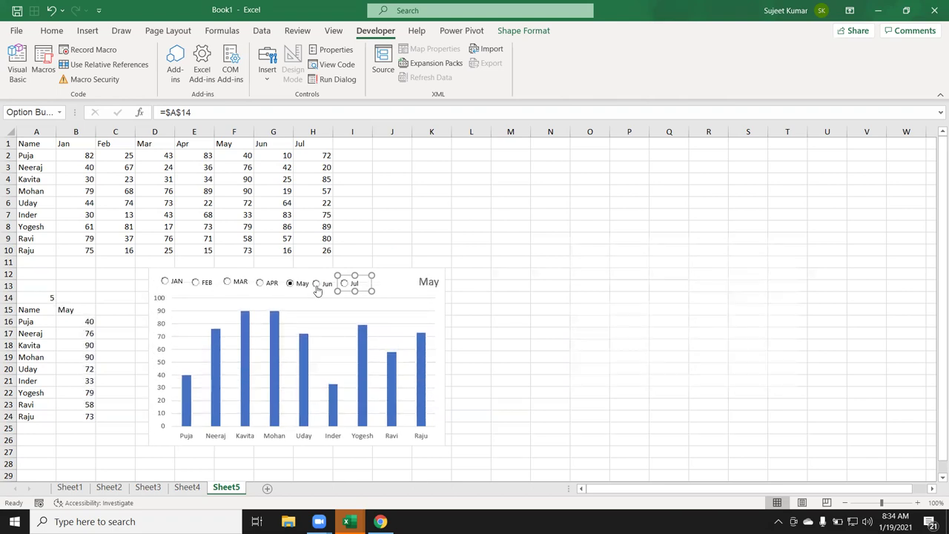
click(317, 286)
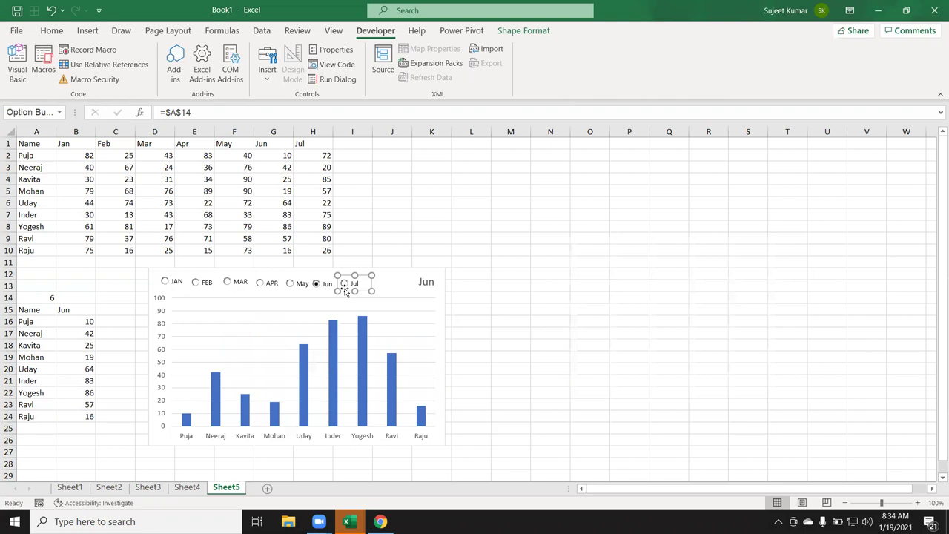
click(523, 299)
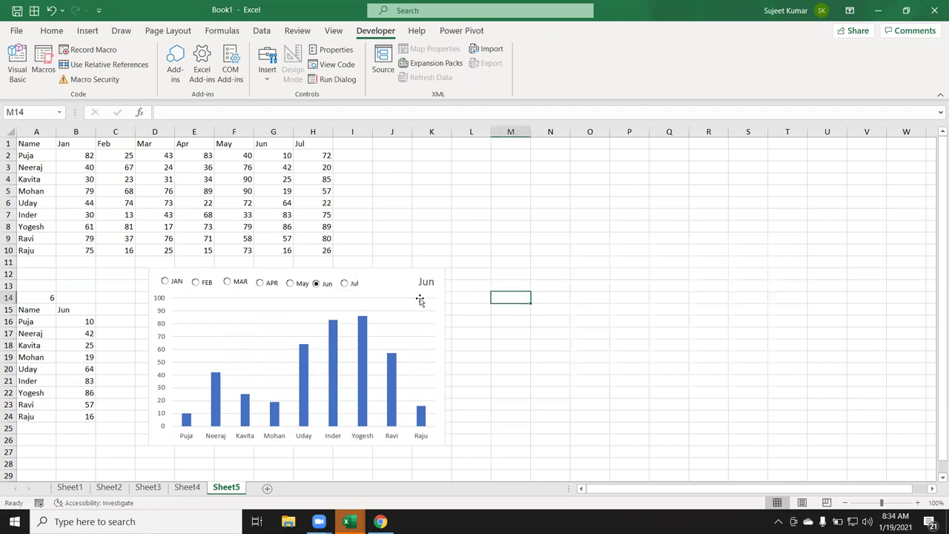
click(347, 288)
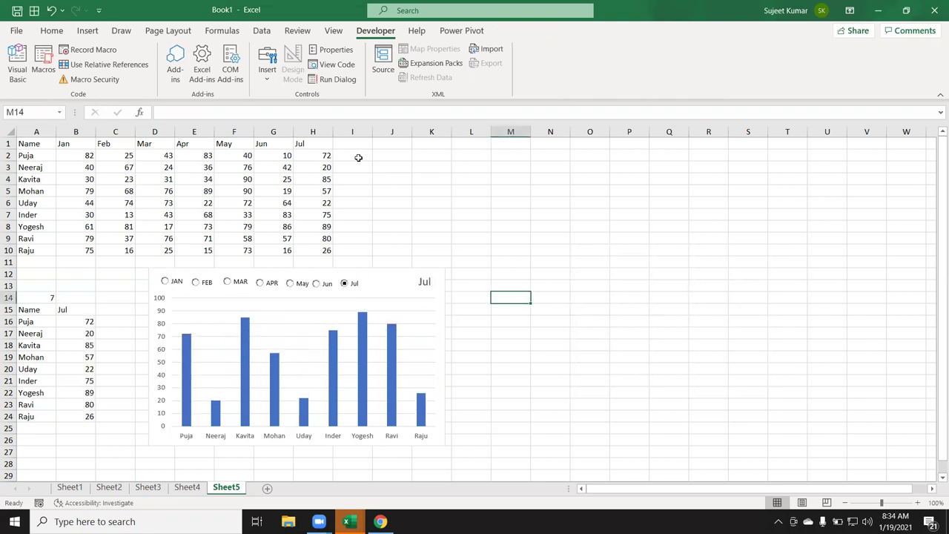
- Switch back to January and select B16:B24 to inspect the looked-up scores
click(268, 75)
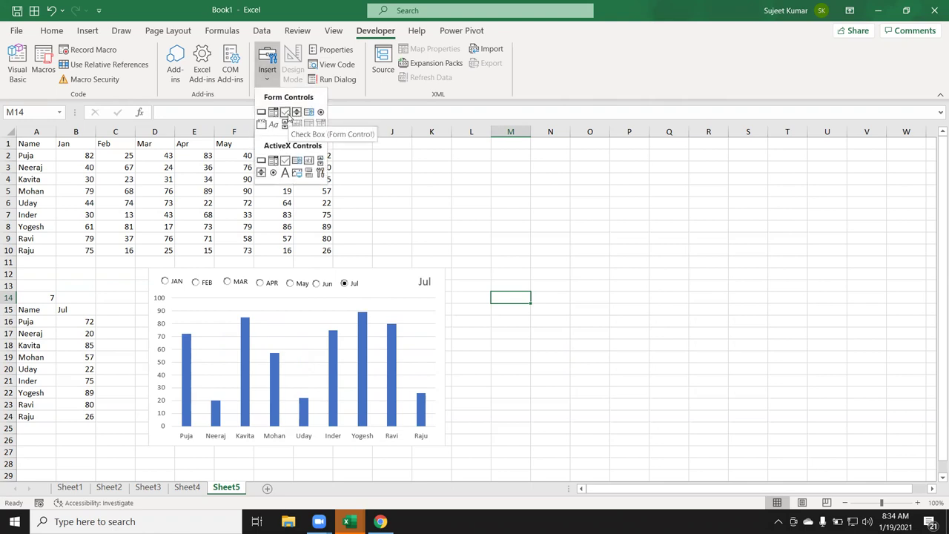
click(148, 270)
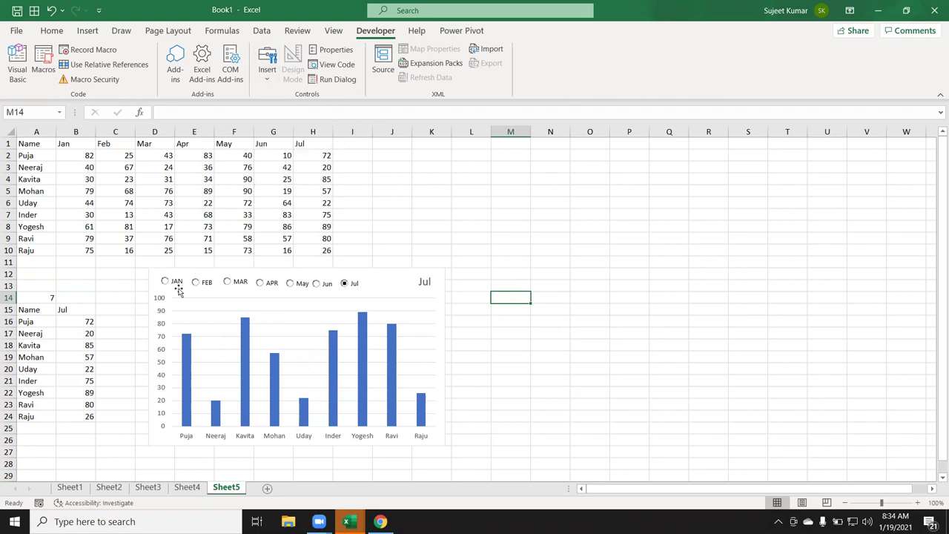
click(165, 284)
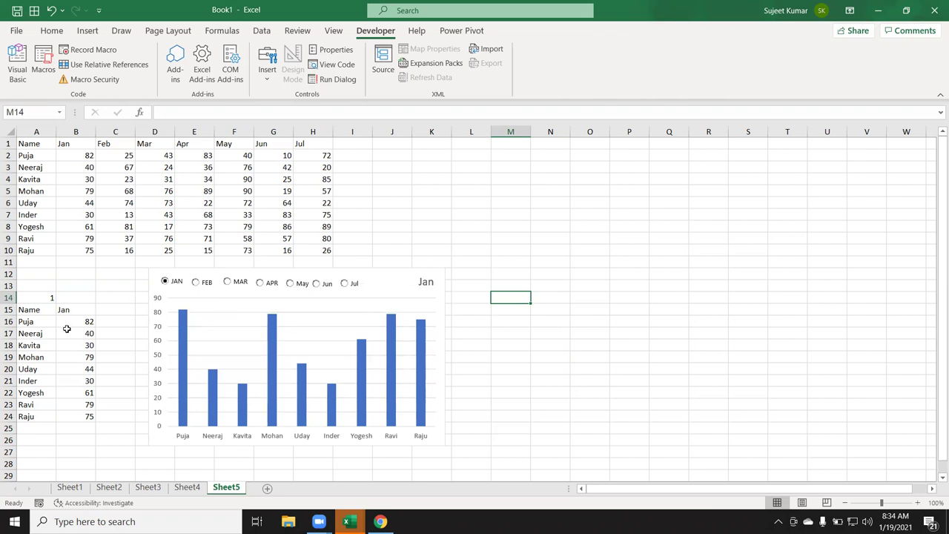
drag(68, 323, 64, 413)
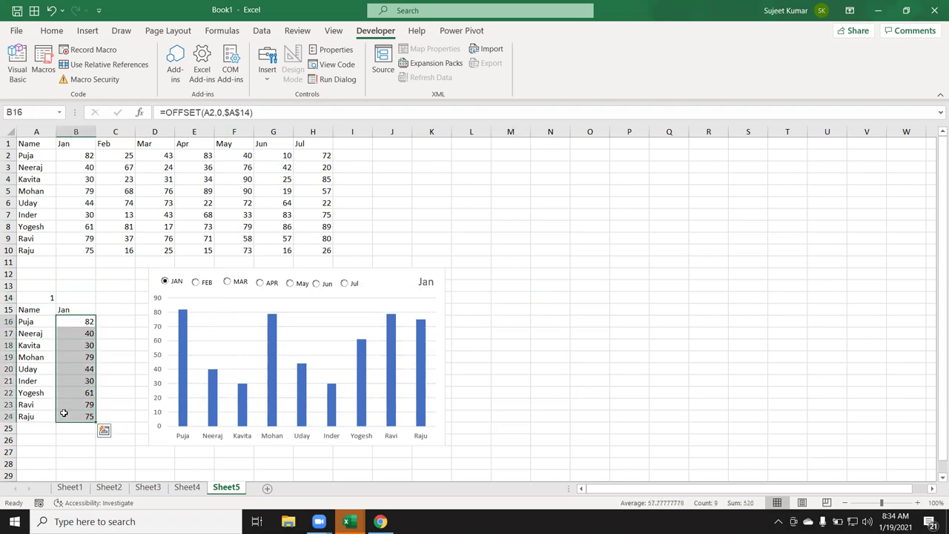
- Step the lookup and chart through the months again, ending on Jul with A14 at 7
click(196, 283)
click(226, 284)
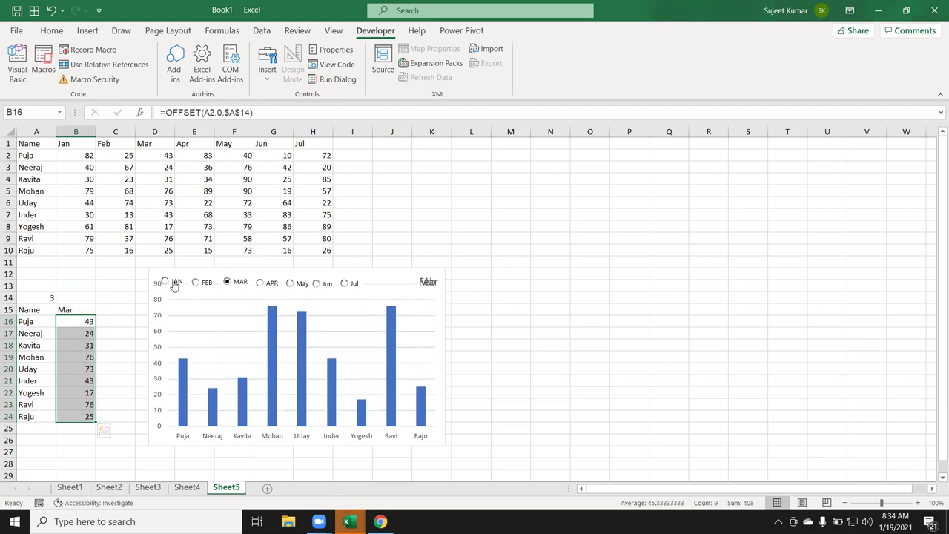
click(170, 283)
click(197, 283)
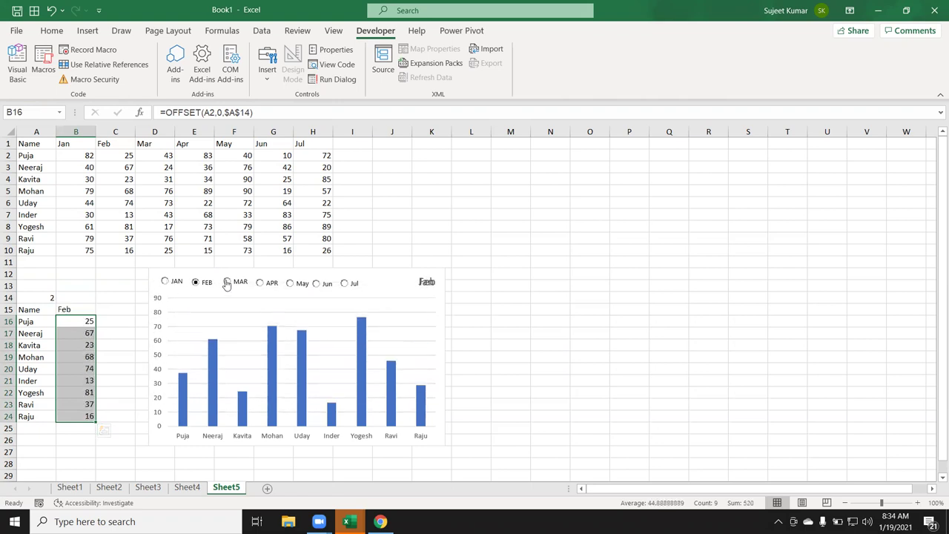
click(229, 282)
click(264, 284)
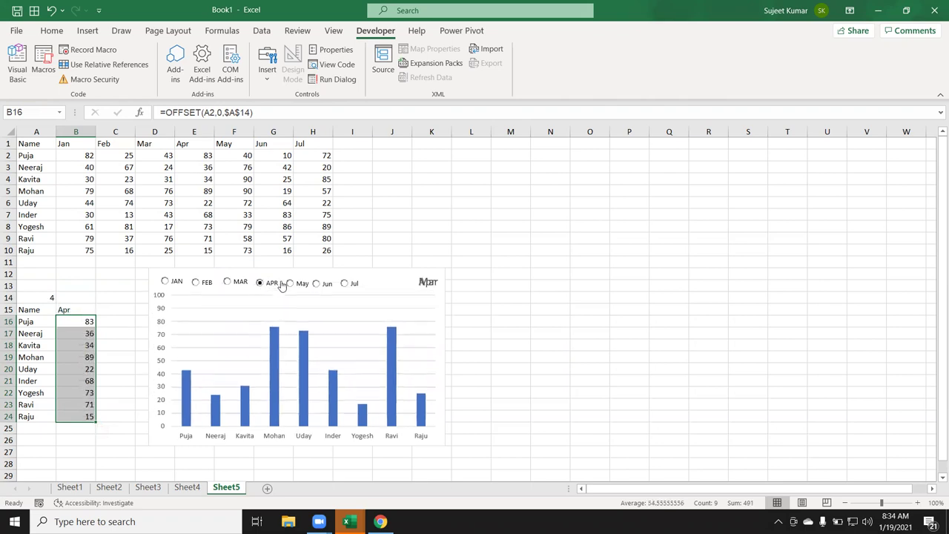
click(299, 283)
click(317, 283)
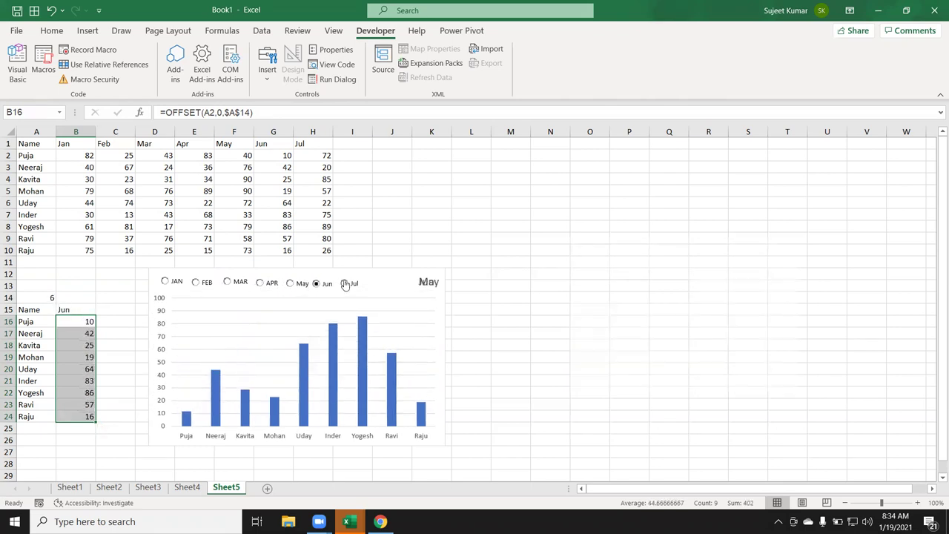
click(345, 284)
click(267, 71)
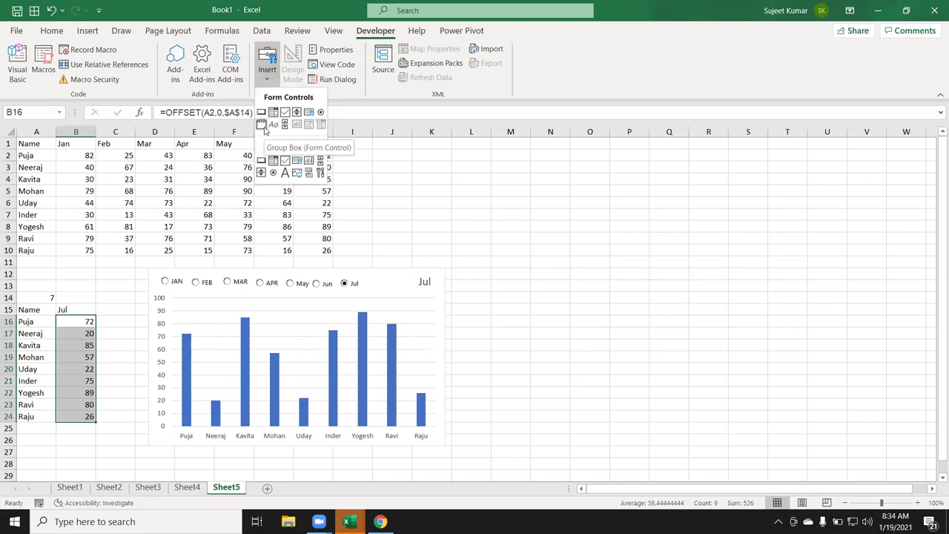
- Copy the A1:H10 table and paste a duplicate at K1:R10
click(262, 126)
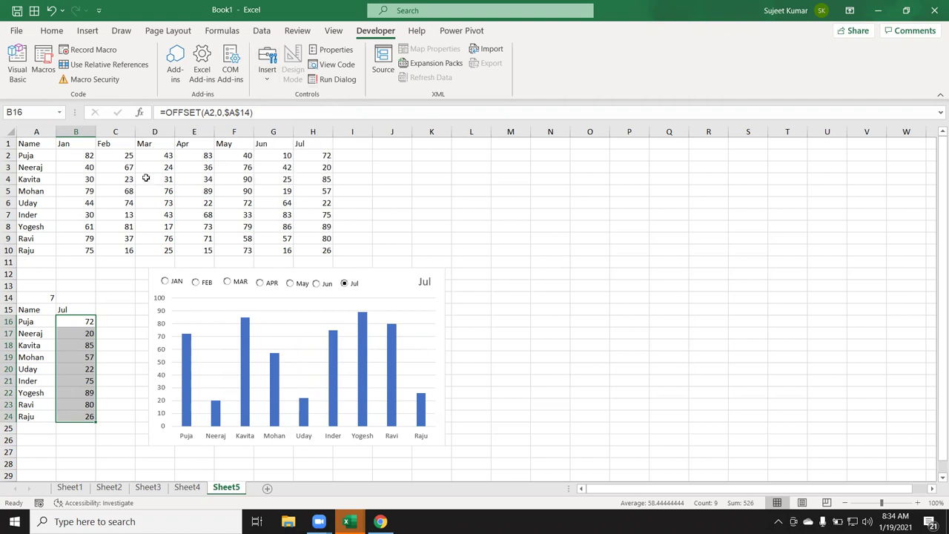
click(42, 144)
drag(53, 161, 331, 254)
key(ctrl+c)
click(447, 145)
key(ctrl+v)
key(Escape)
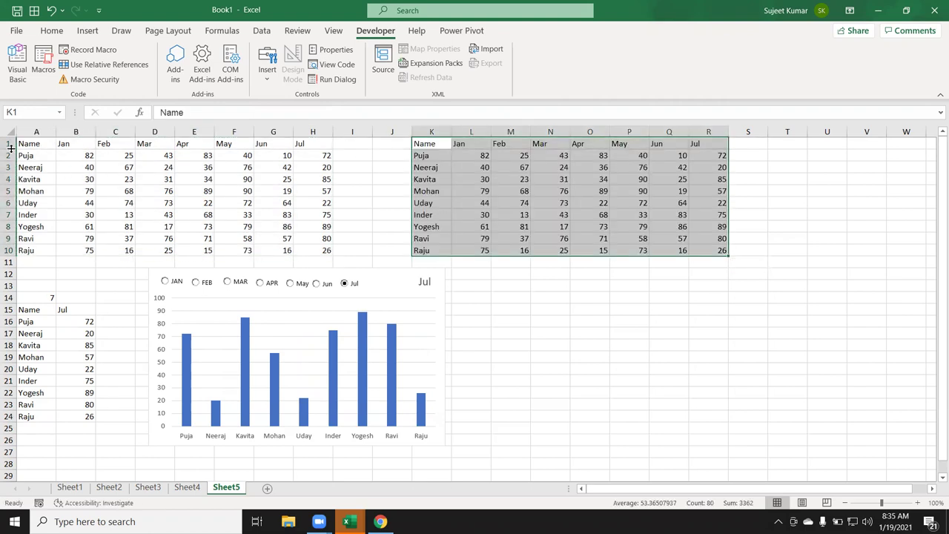
- Fill the original table A1:H10 with dark blue
drag(22, 145, 319, 250)
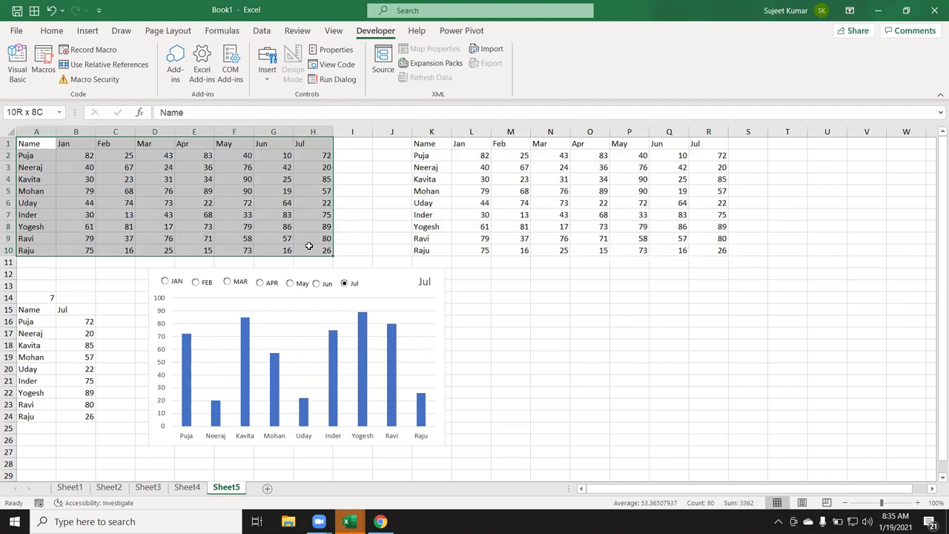
click(51, 30)
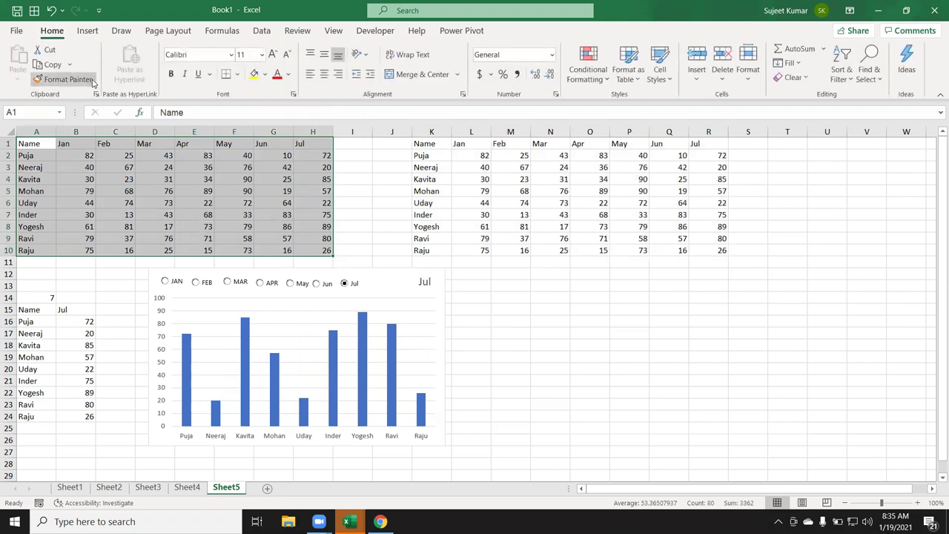
click(265, 75)
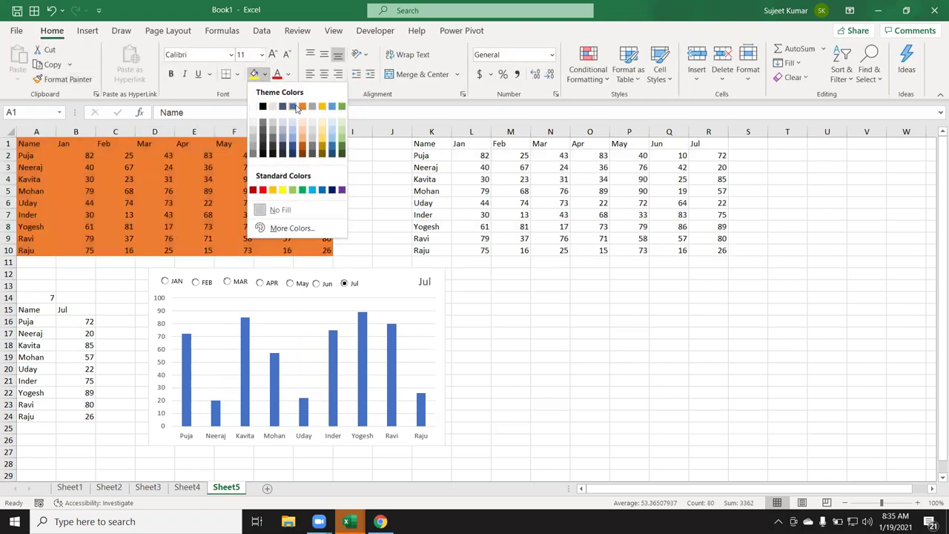
click(293, 146)
- Fill the copied table K1:R10 with green
drag(424, 144, 723, 249)
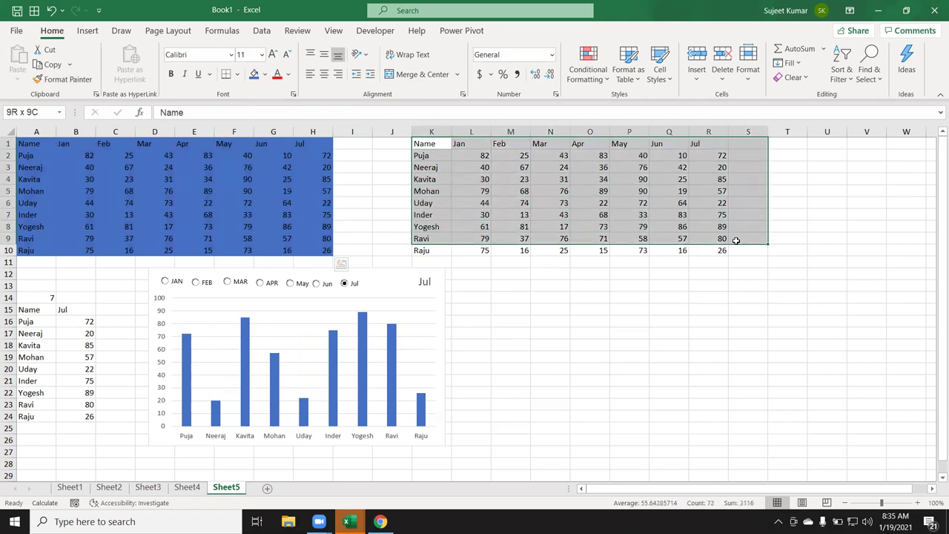
click(236, 74)
click(265, 75)
click(265, 74)
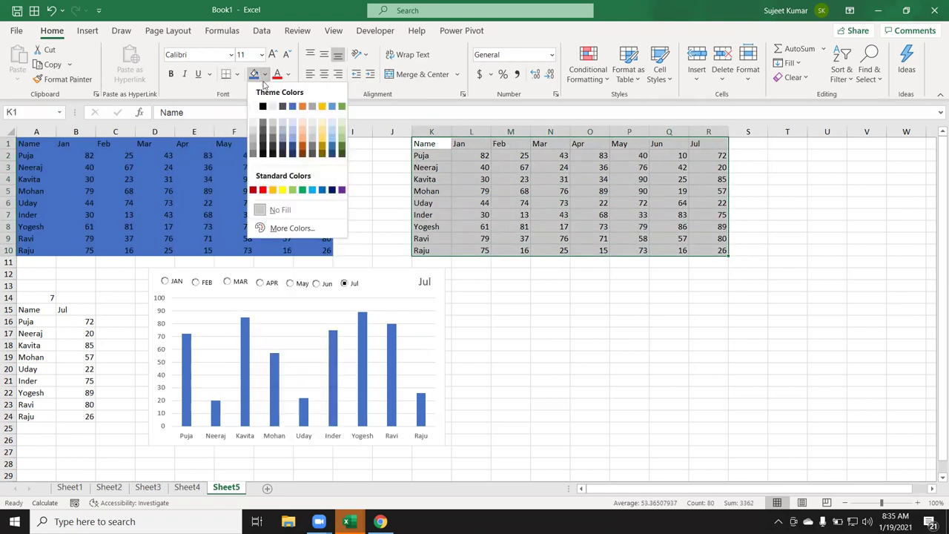
click(303, 191)
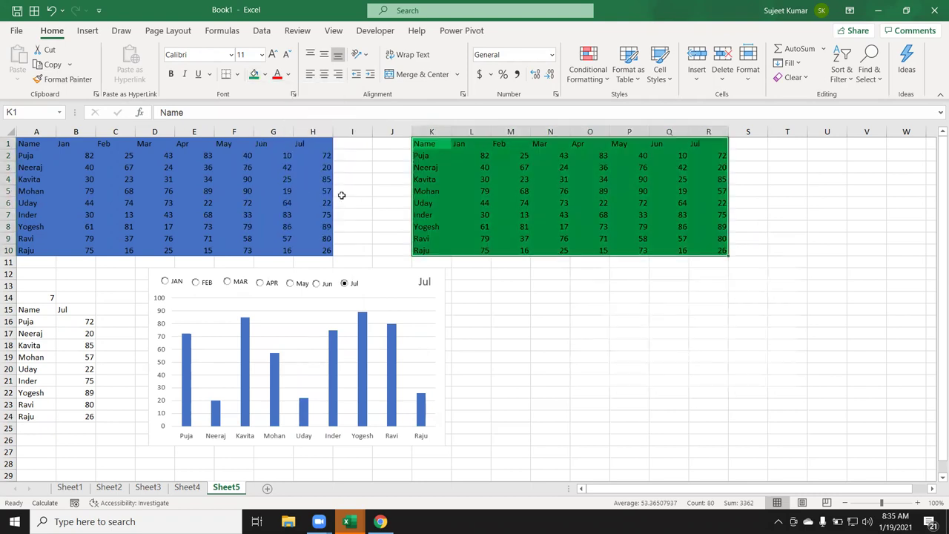
click(554, 252)
click(531, 307)
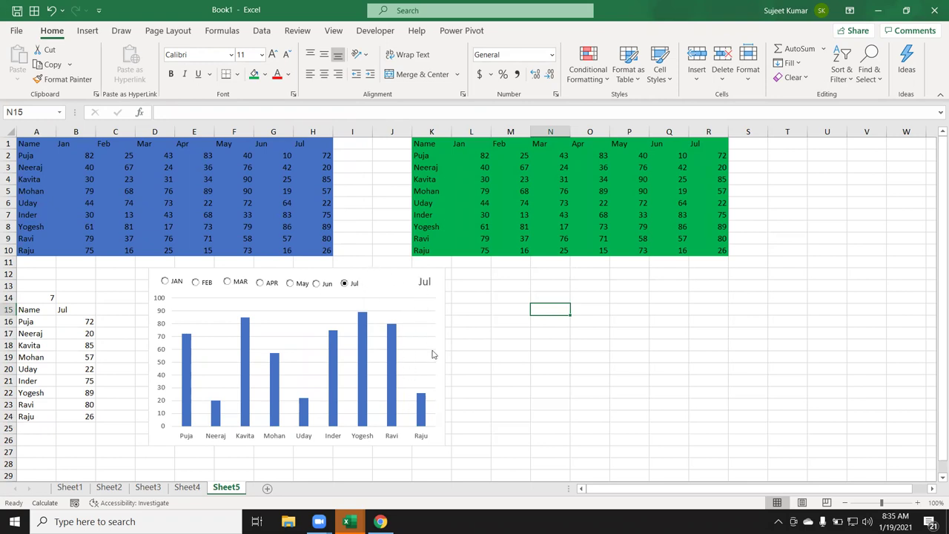
- Apply Quick Layout 9 to the Jul chart, adding axis titles and a right-side legend
click(436, 420)
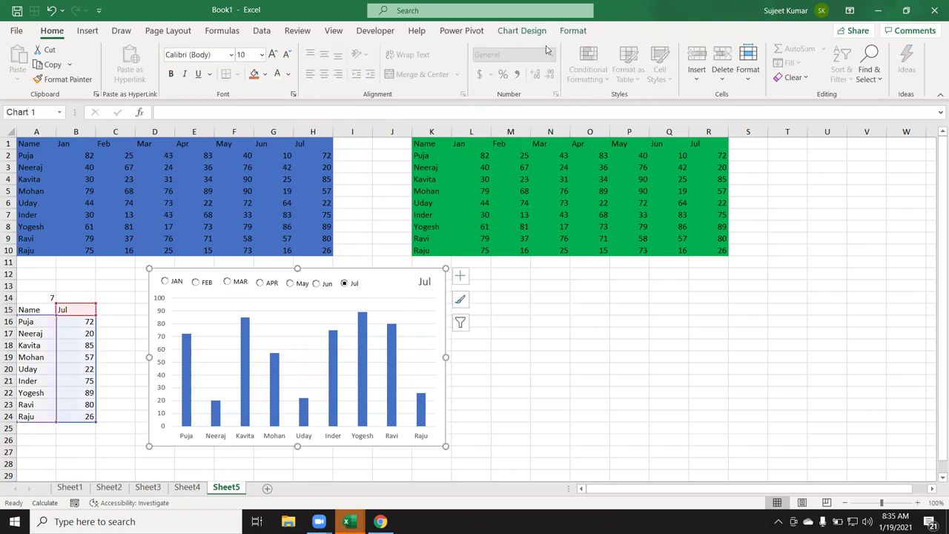
click(572, 31)
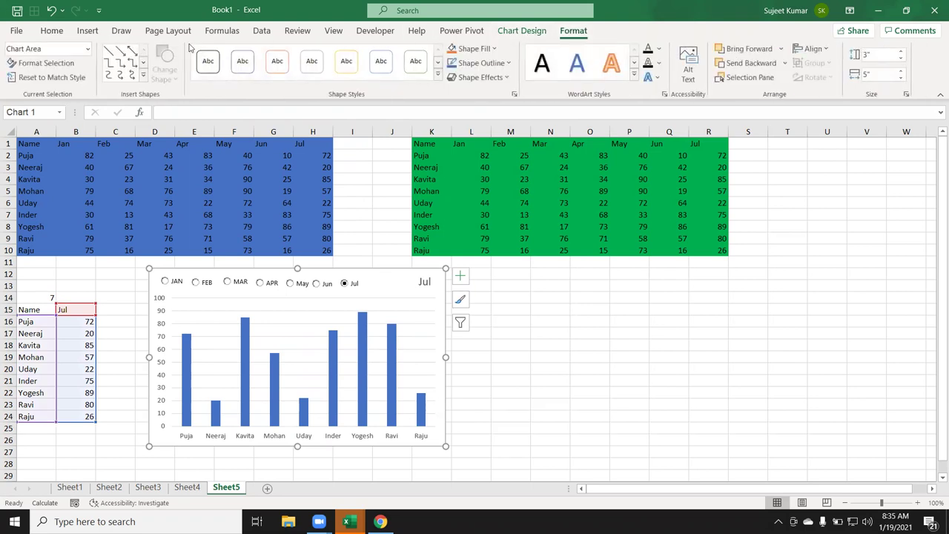
click(525, 34)
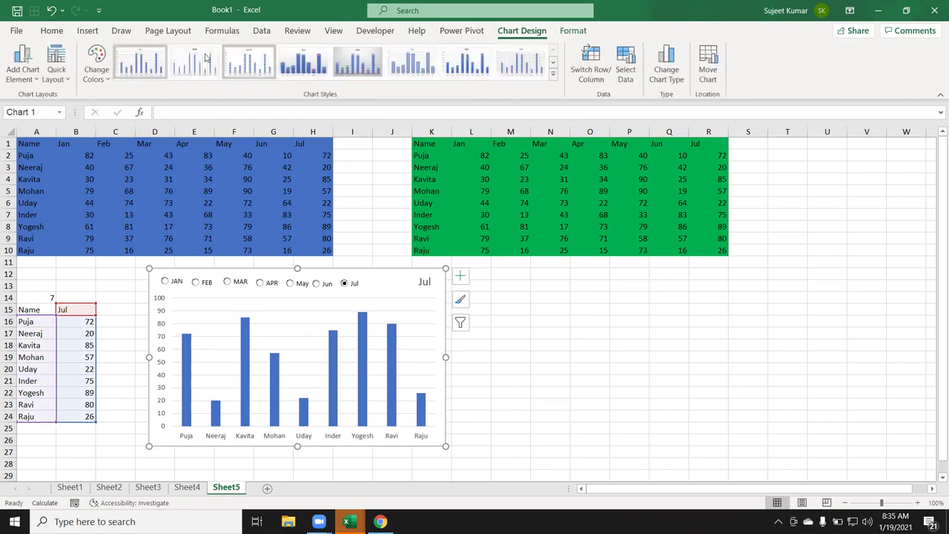
click(61, 33)
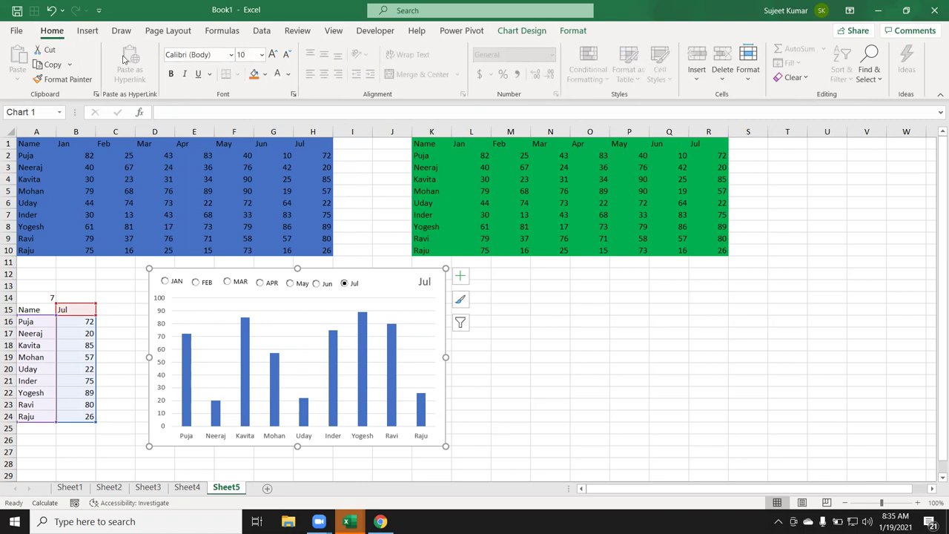
click(547, 33)
click(56, 66)
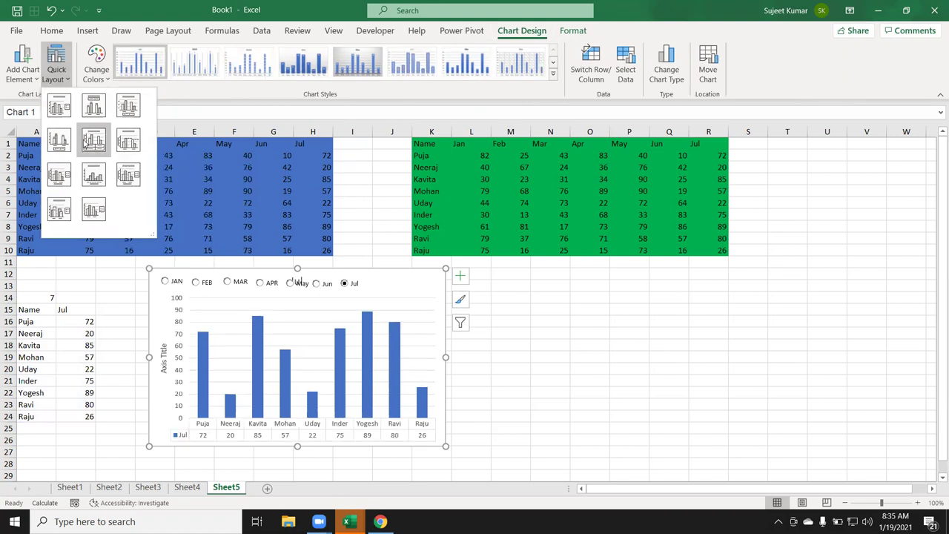
click(124, 191)
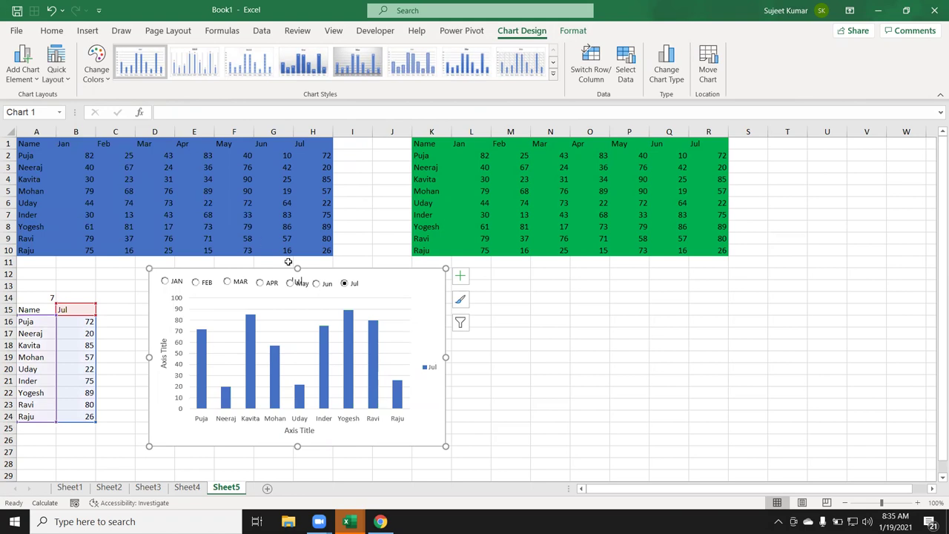
- Choose the May option and move its button to the chart's top-right
click(300, 281)
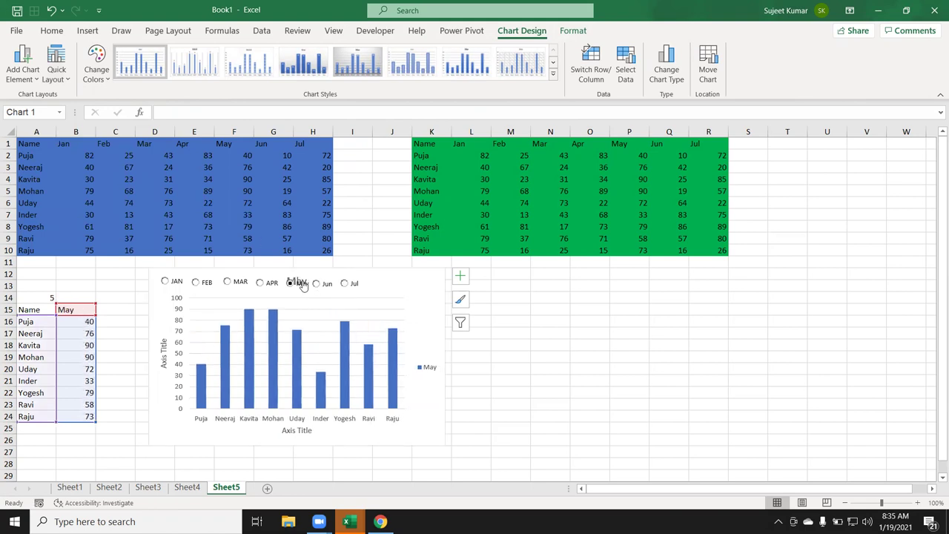
right_click(297, 282)
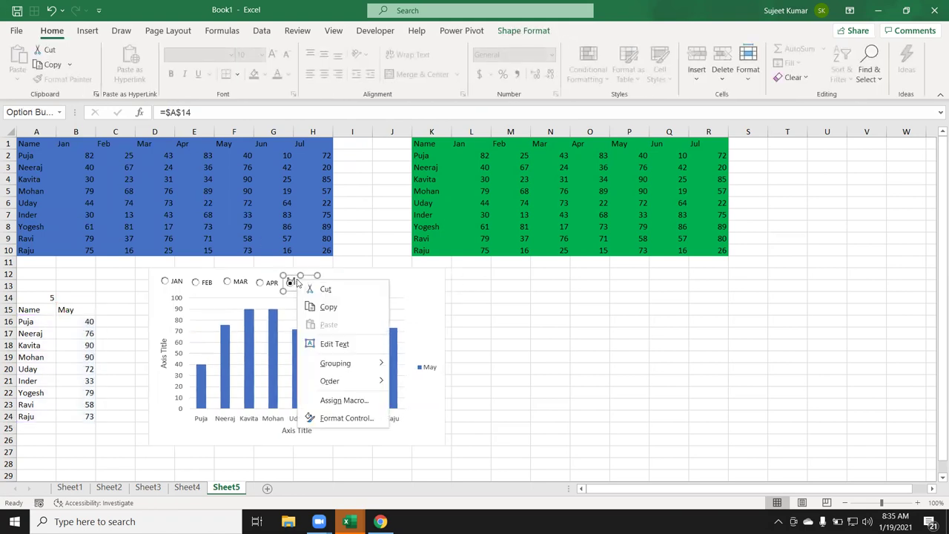
click(295, 282)
drag(295, 278, 421, 276)
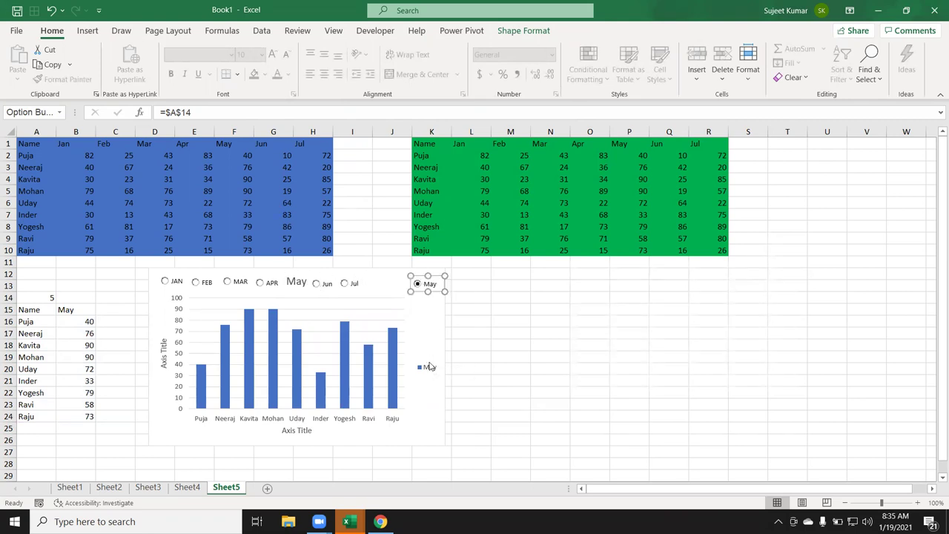
- Move the chart legend to the chart's bottom right
click(427, 363)
key(Delete)
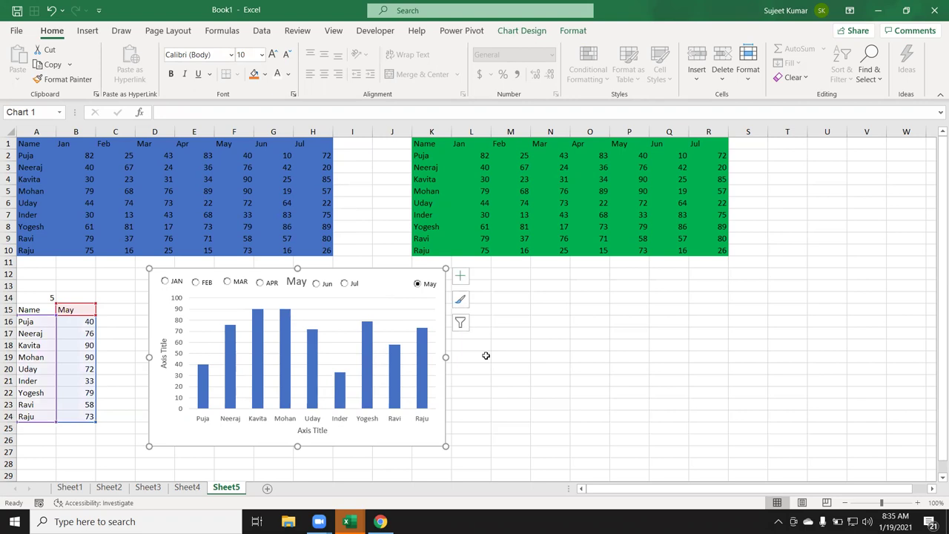
key(ctrl+z)
drag(428, 371, 412, 424)
click(482, 383)
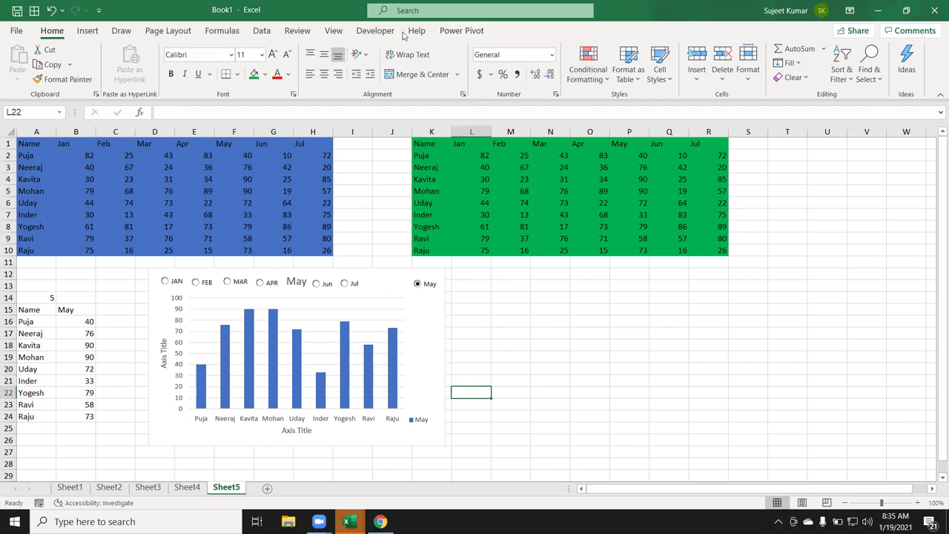
- Insert a form-control option button below the May option and caption it Delhi
click(380, 31)
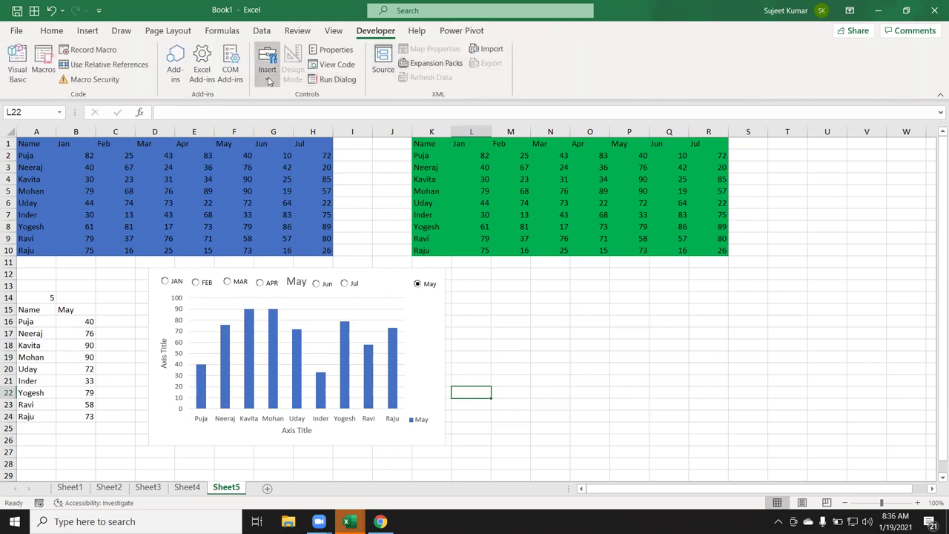
click(268, 74)
click(320, 114)
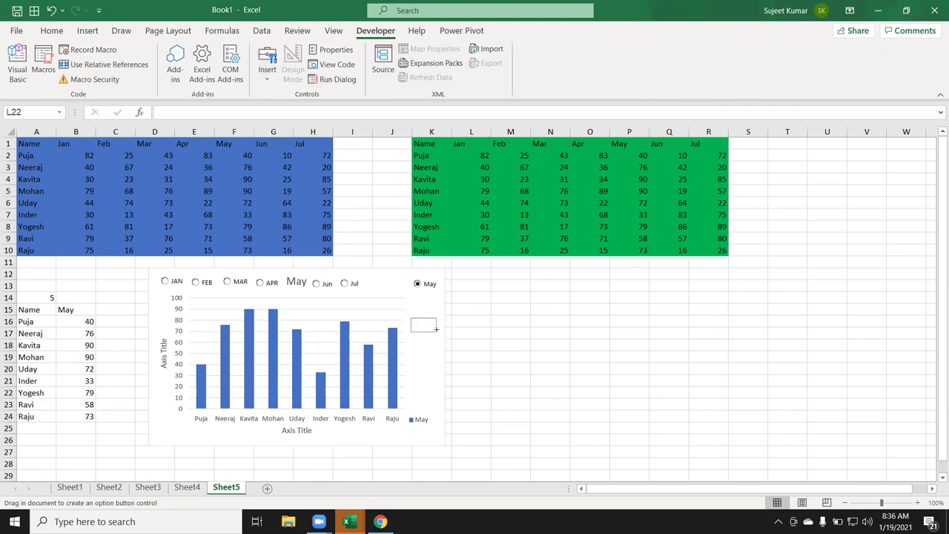
drag(436, 329, 439, 330)
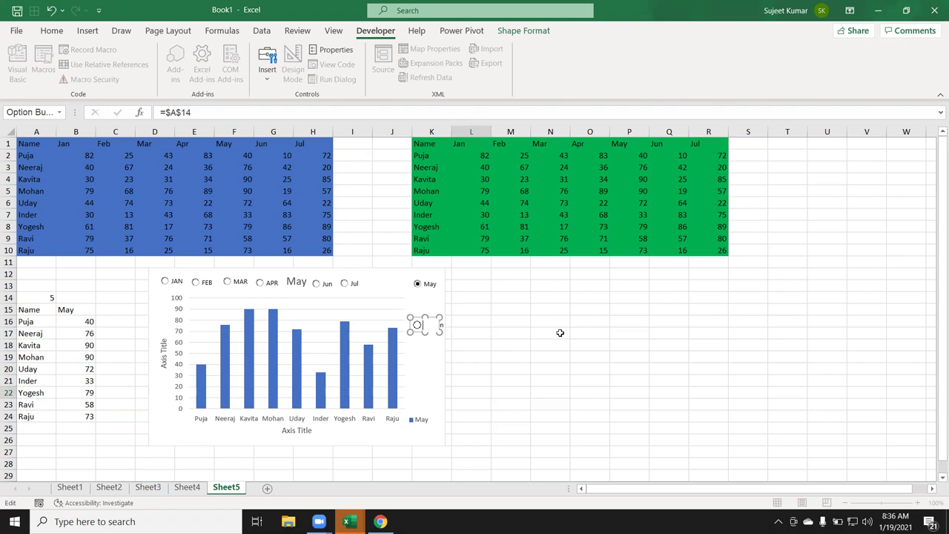
text(Delhi)
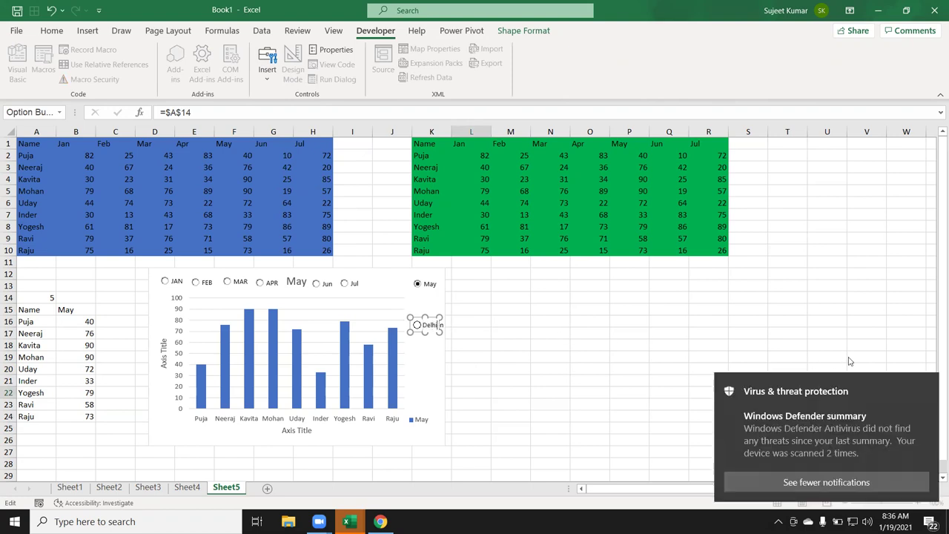
click(697, 357)
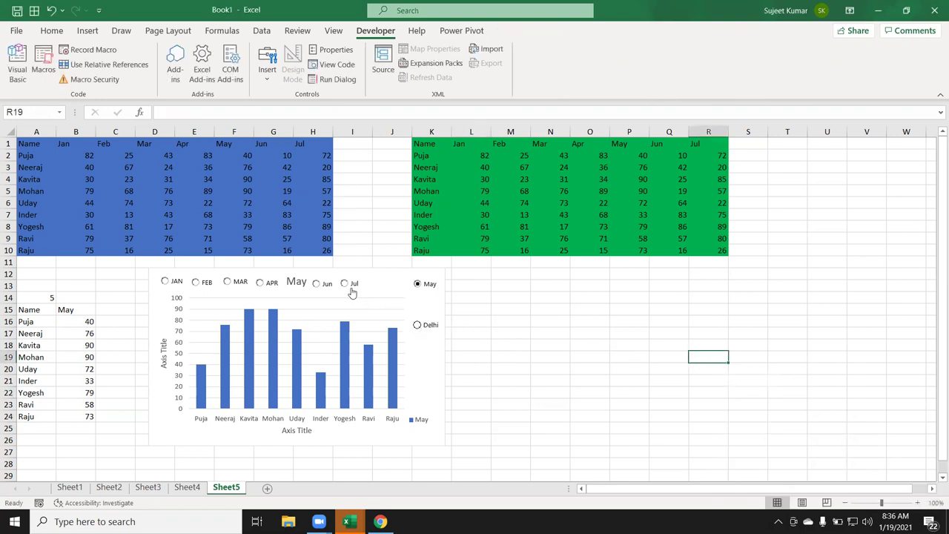
- Test the Delhi, Jul and May options on the chart
click(417, 325)
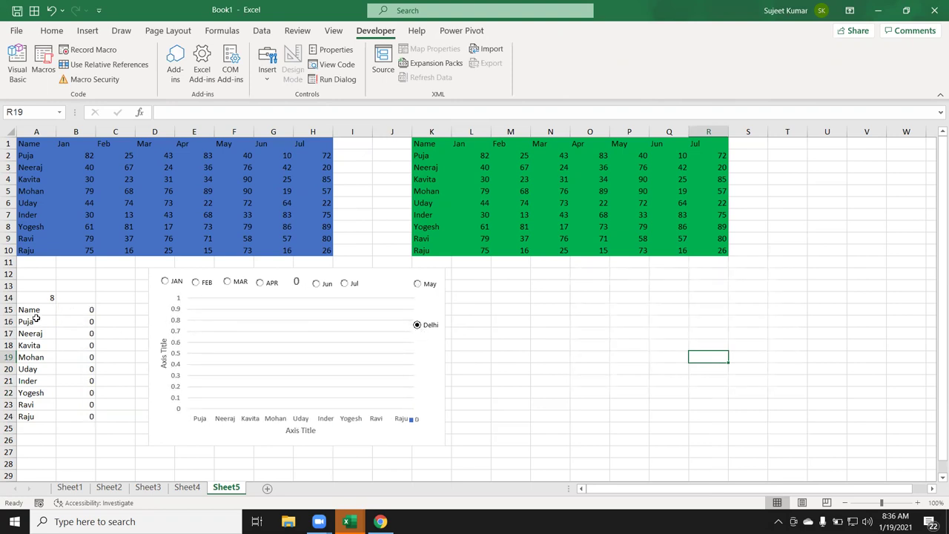
click(348, 284)
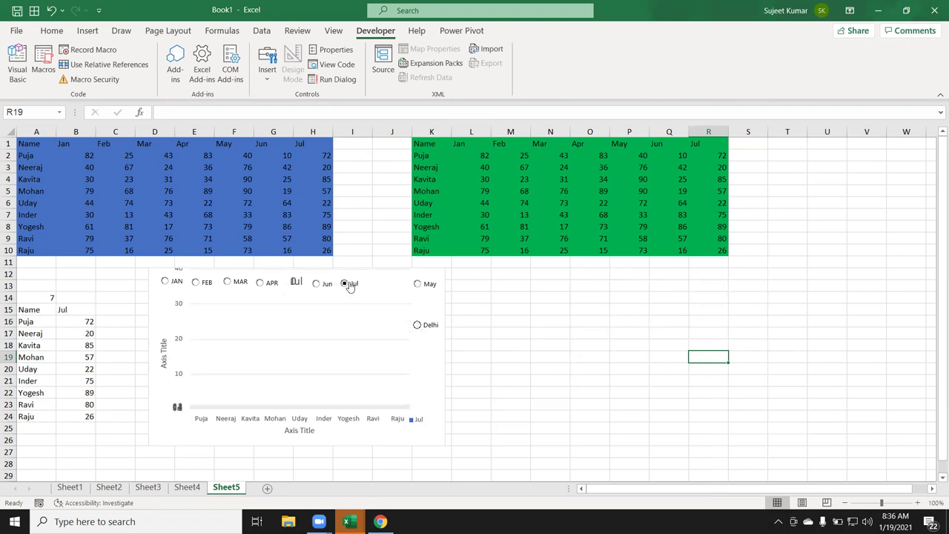
click(425, 286)
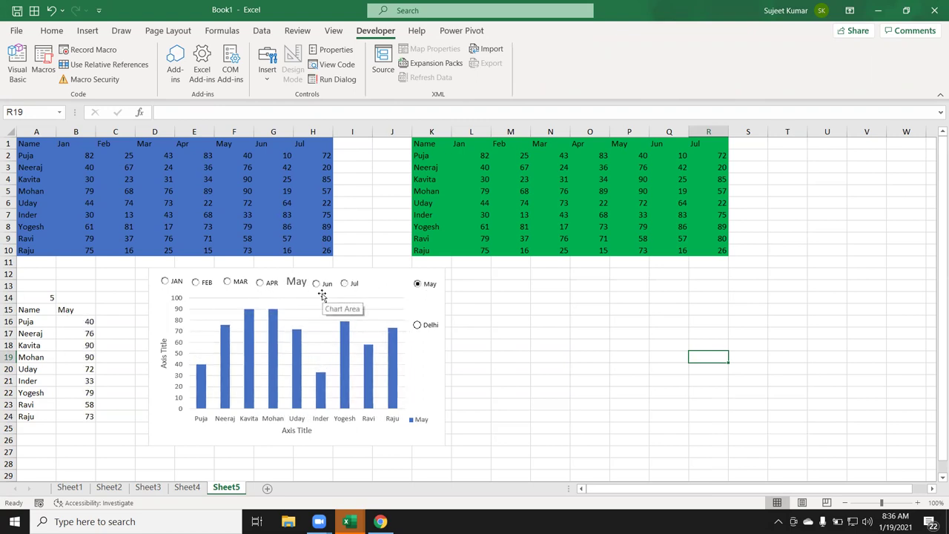
- Move the May option back between APR and Jun and shift the title box up-right
click(295, 283)
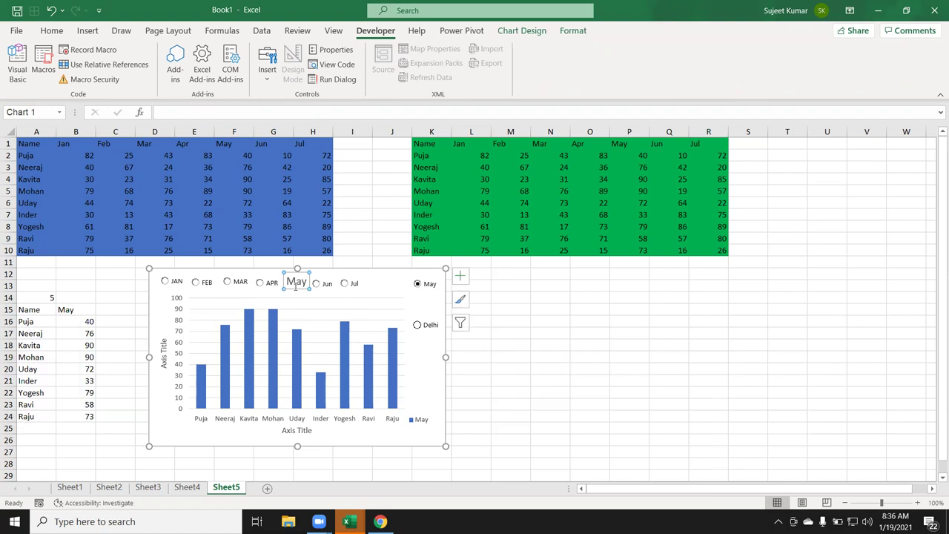
drag(295, 289, 413, 306)
right_click(434, 284)
click(422, 284)
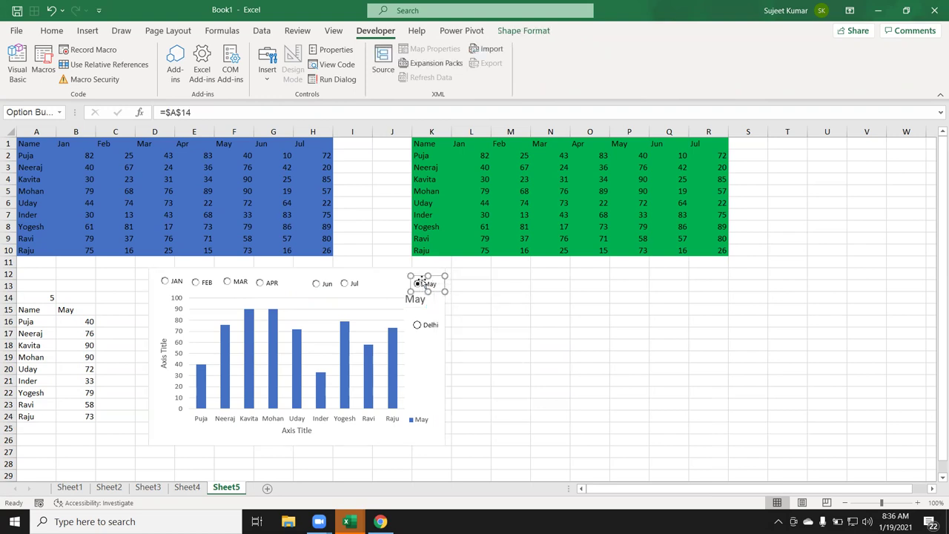
mouse_move(419, 277)
mouse_down()
mouse_move(294, 283)
mouse_move(309, 294)
mouse_up()
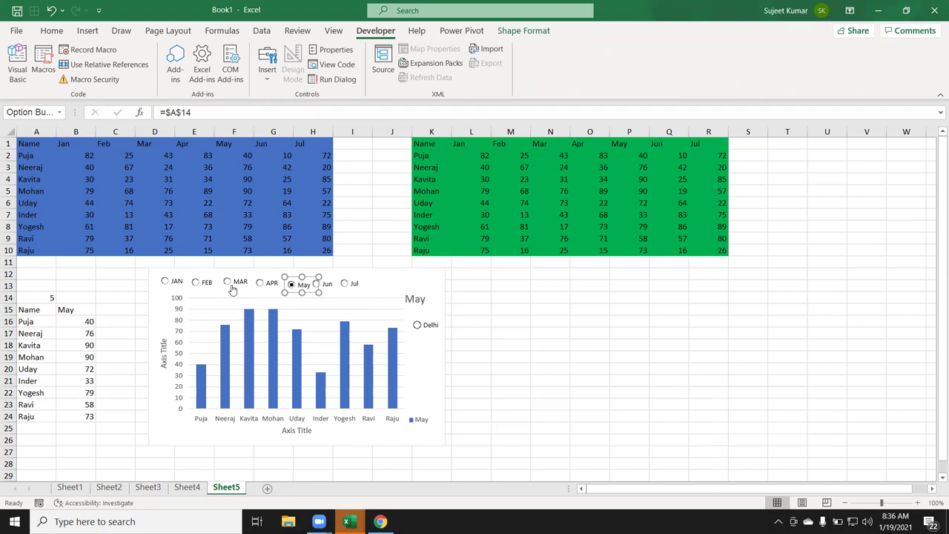
click(414, 298)
drag(414, 289, 431, 278)
- Delete the Delhi option button
click(417, 324)
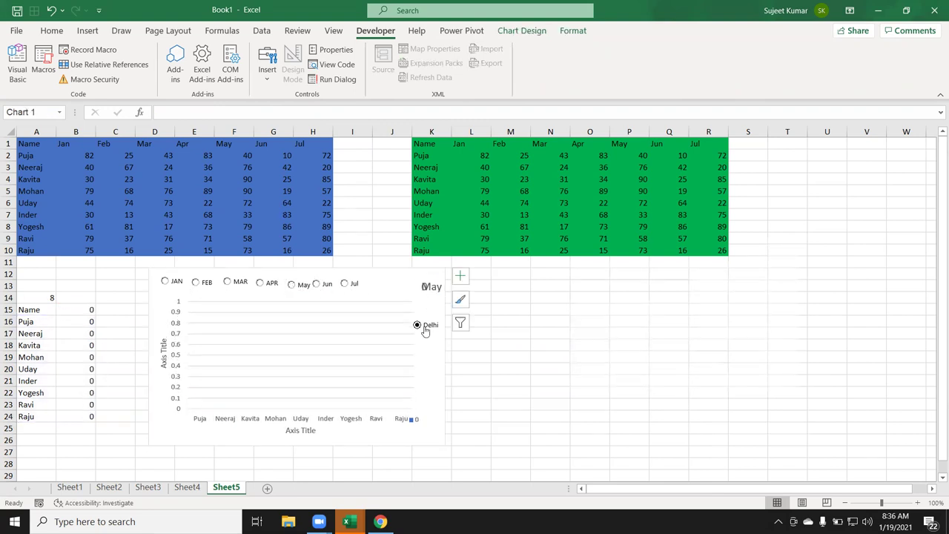
right_click(425, 330)
click(425, 327)
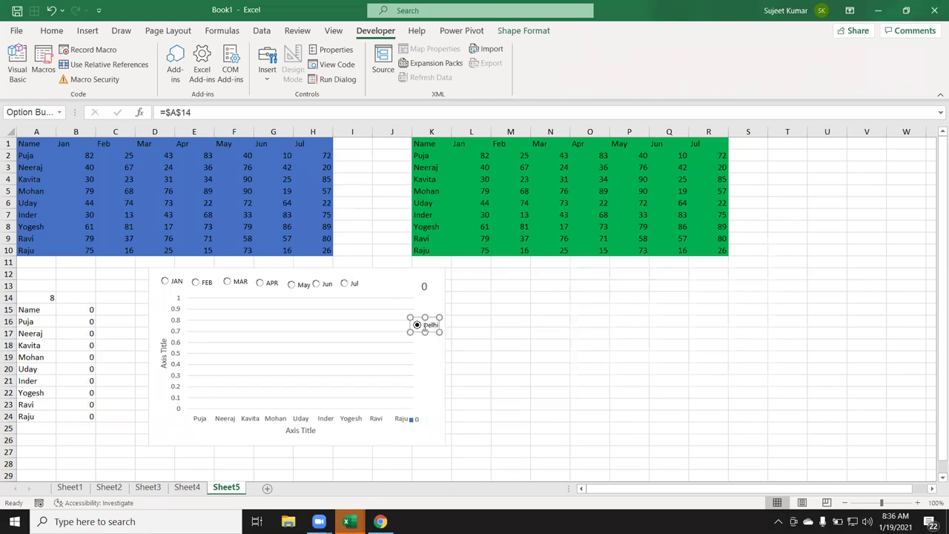
key(Delete)
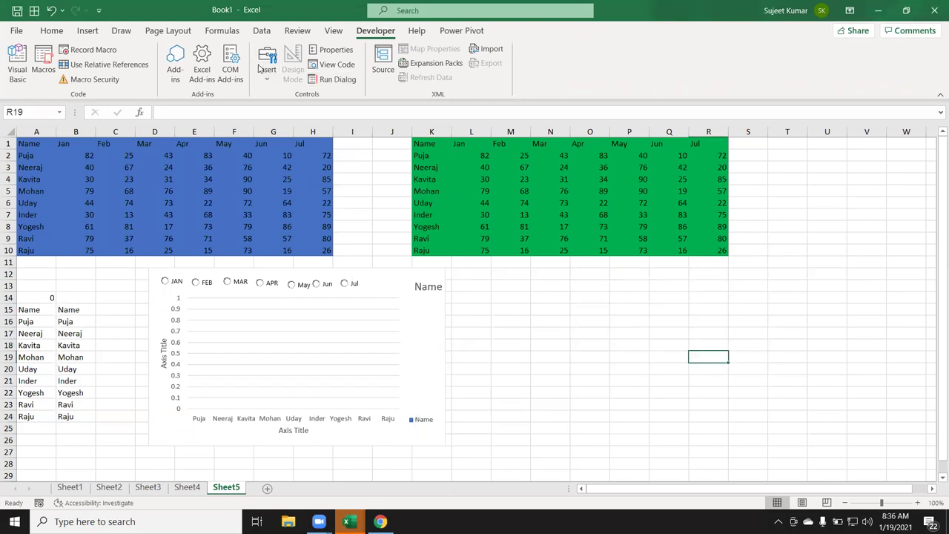
- Draw a group box on the chart's right side and caption it City
click(267, 69)
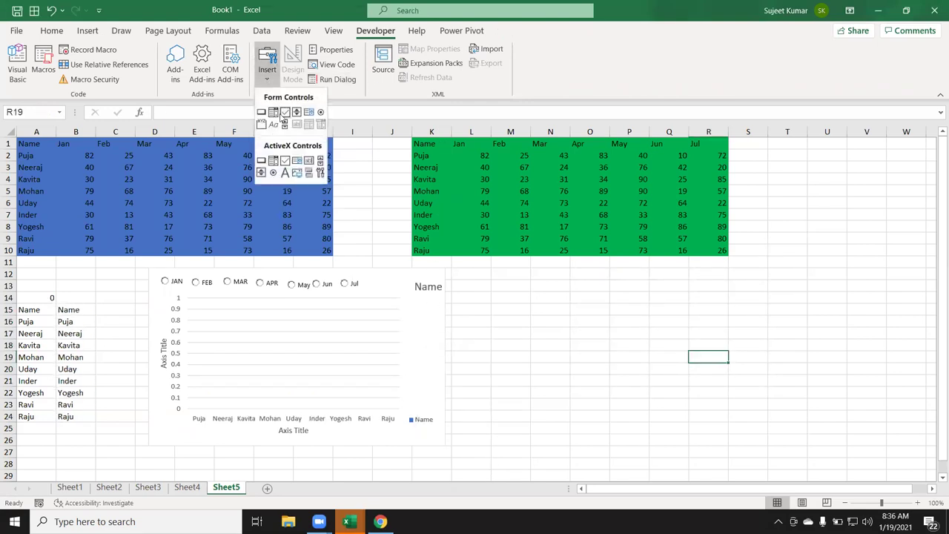
click(263, 125)
drag(405, 308, 442, 366)
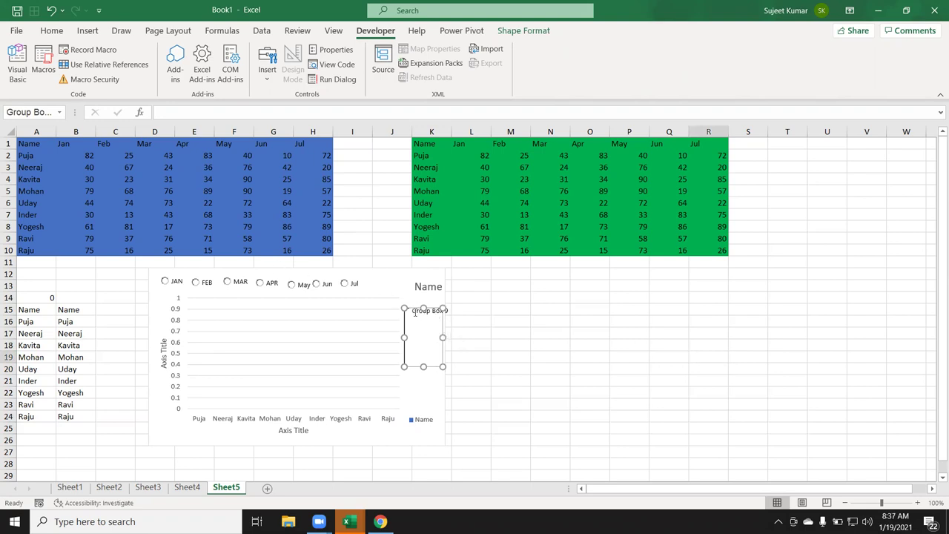
click(427, 313)
key(BackSpace)
text(City)
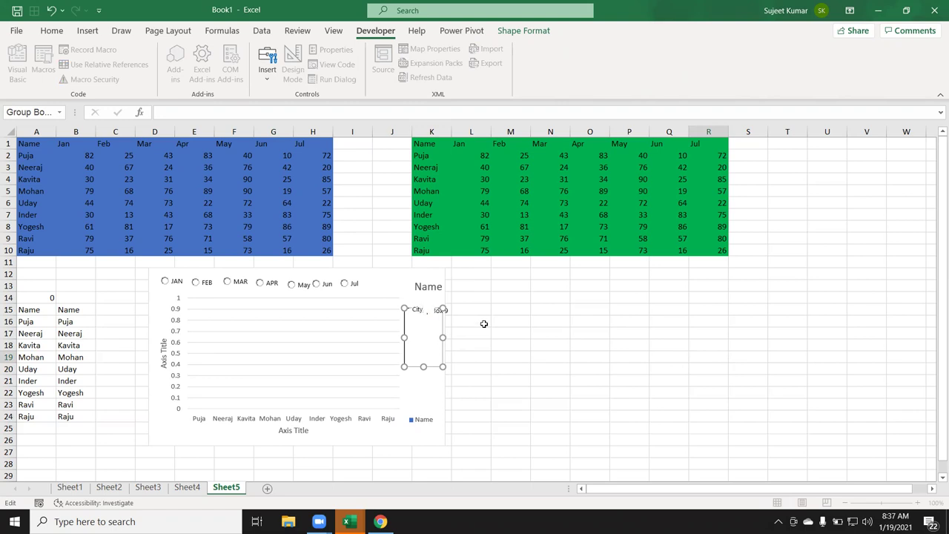
click(483, 324)
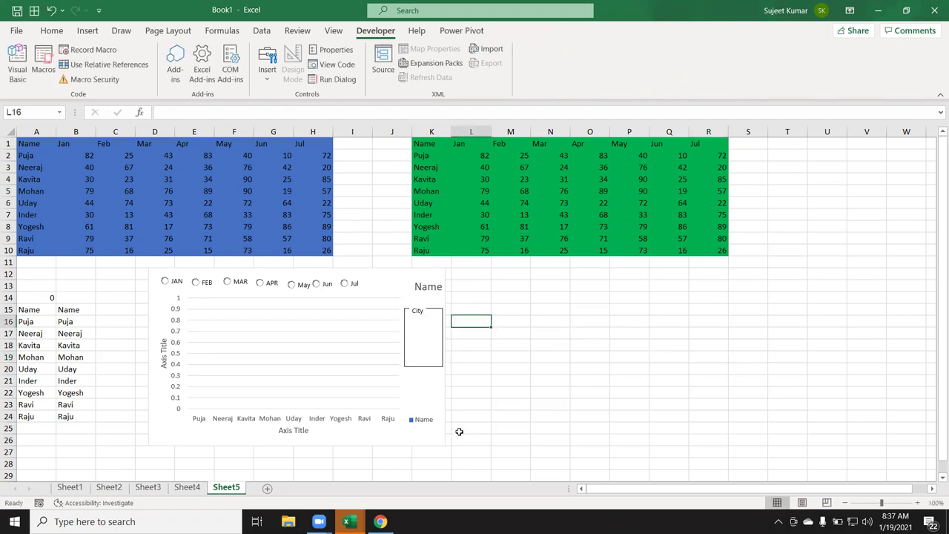
click(267, 65)
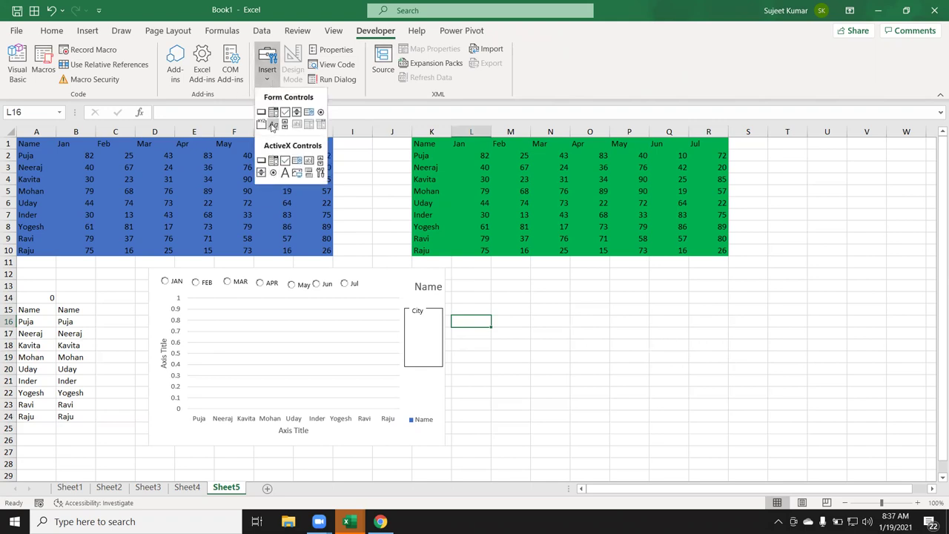
- Draw an option button inside the City box and label it Delhi
click(320, 113)
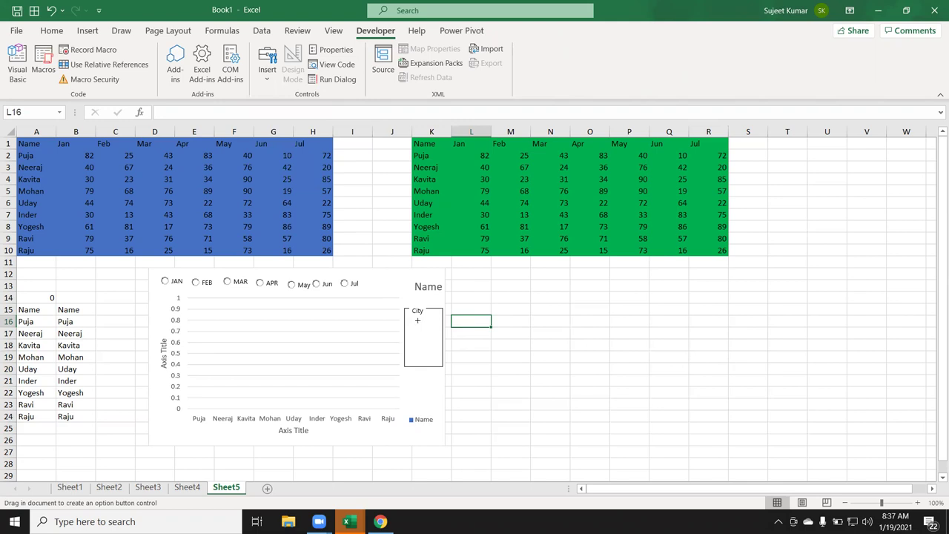
mouse_move(417, 321)
mouse_down()
mouse_move(442, 332)
mouse_move(412, 326)
mouse_up()
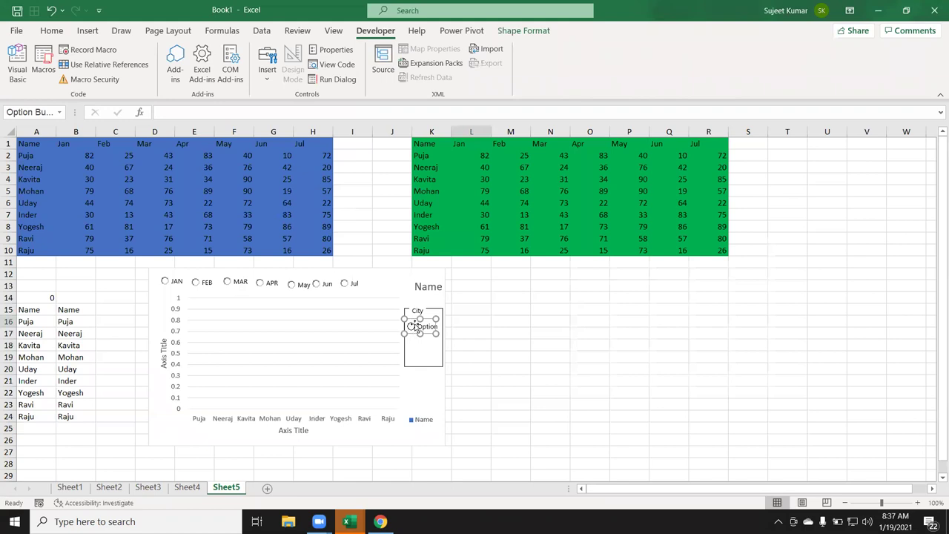
click(417, 326)
key(Delete)
text(Delhi)
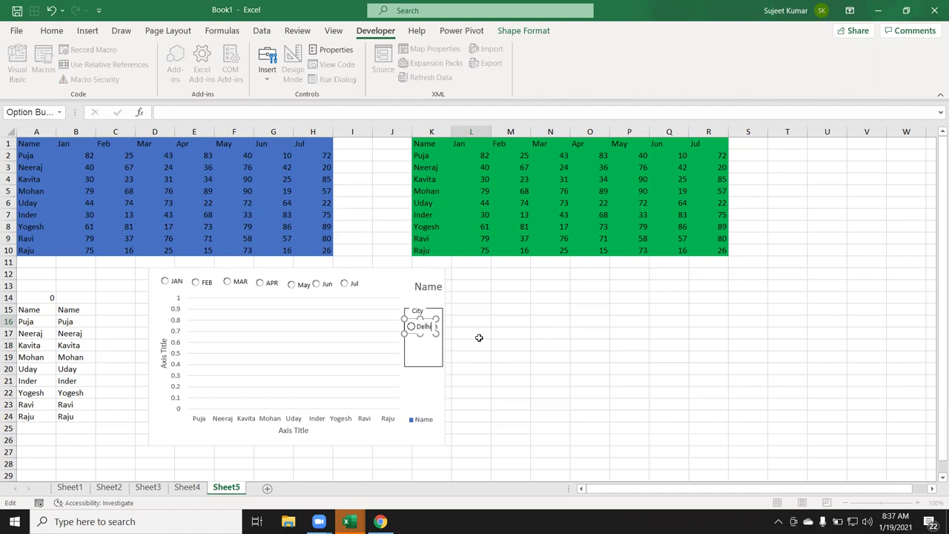
click(428, 338)
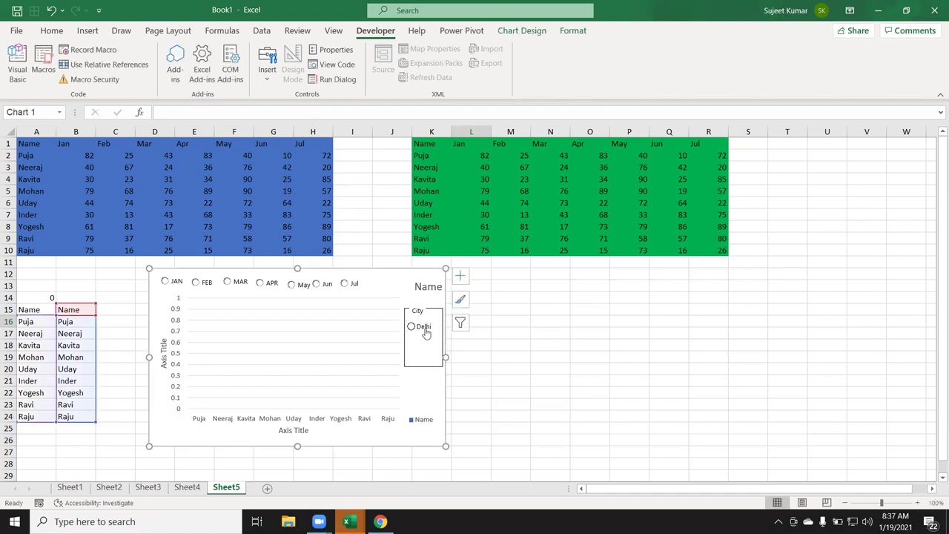
- Copy the Delhi button just below it and relabel the copy Pune
right_click(426, 334)
key(Escape)
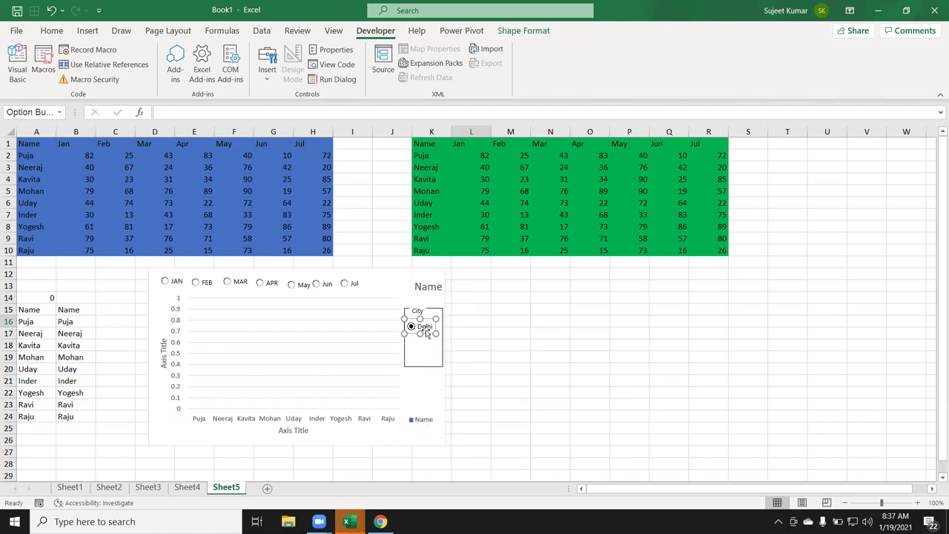
drag(426, 337, 430, 354)
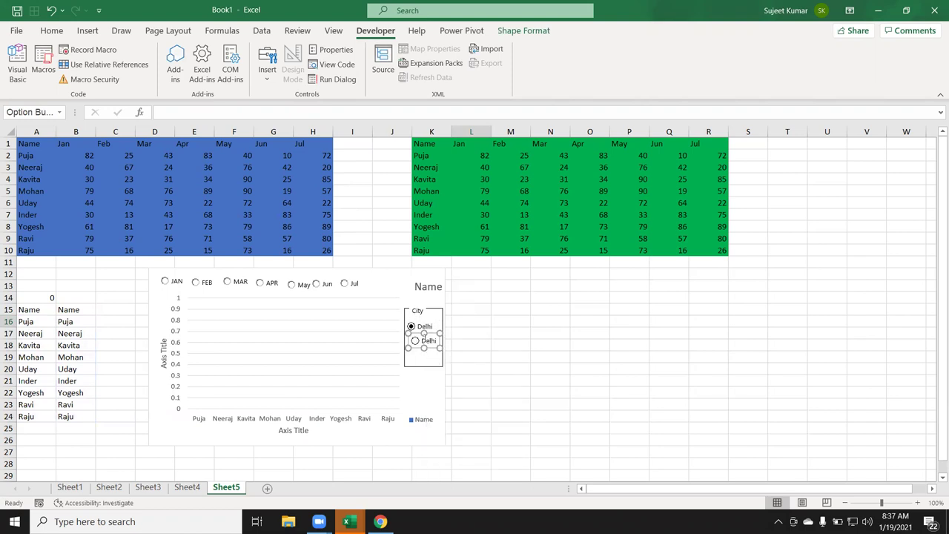
drag(430, 354, 429, 351)
key(Delete)
text(Pun)
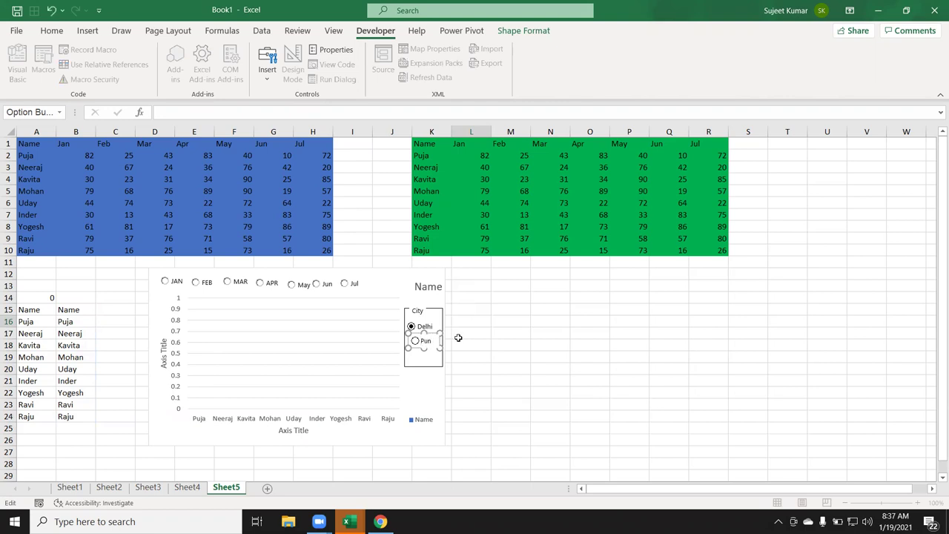
text(e)
click(565, 332)
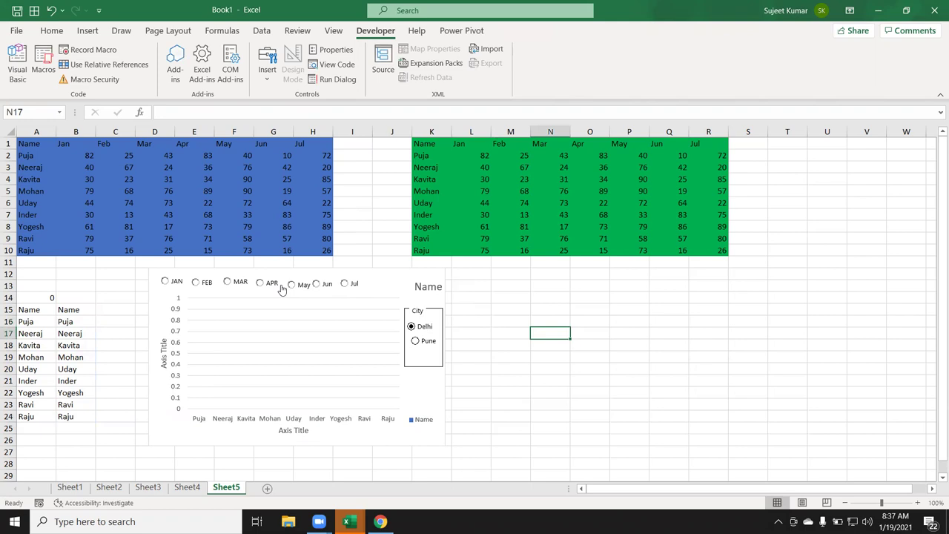
- Show Jan scores in the chart and link the Delhi option button to cell $B$14
click(177, 282)
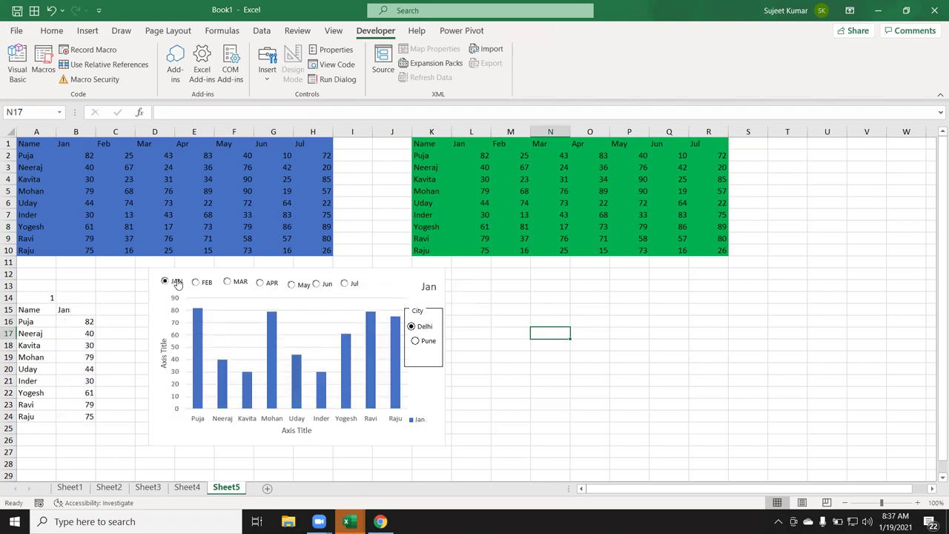
click(421, 338)
right_click(426, 334)
click(485, 468)
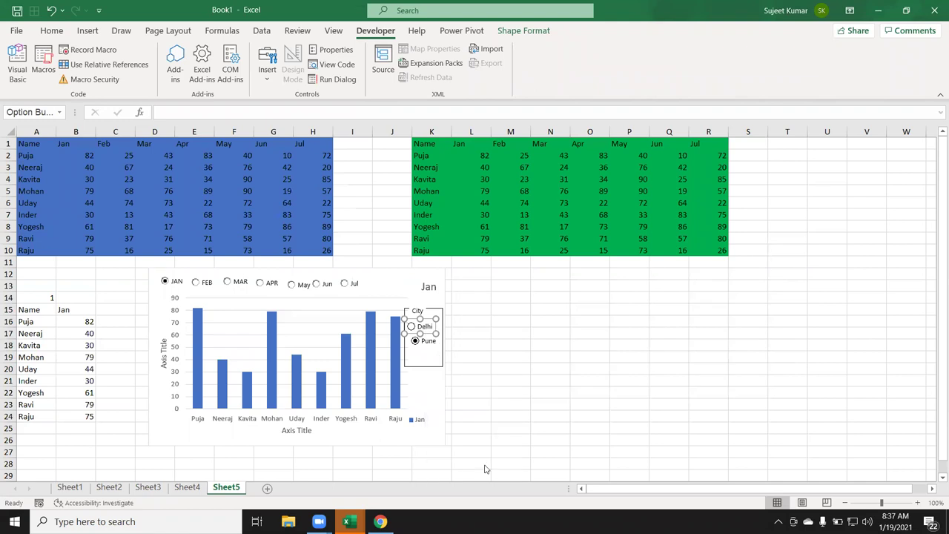
click(642, 286)
click(86, 298)
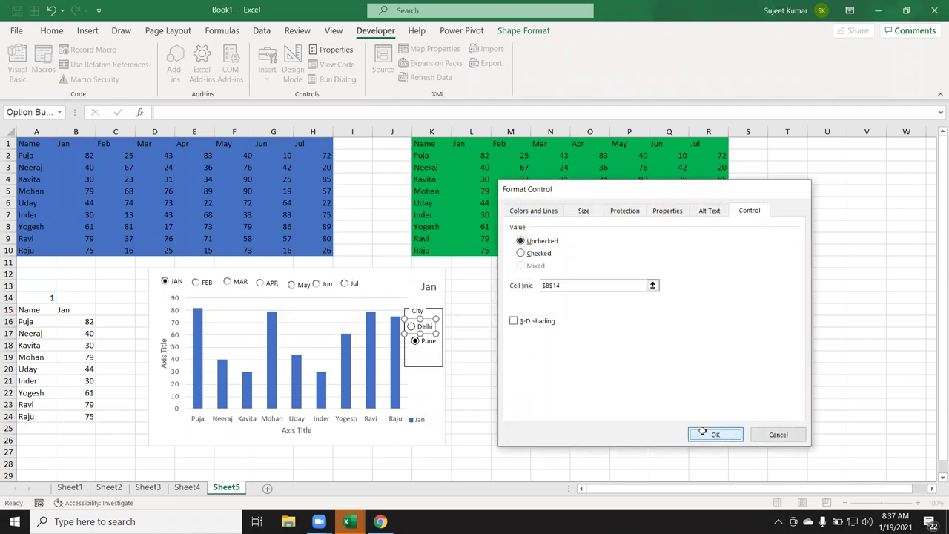
click(702, 433)
- Toggle Delhi and Pune to confirm B14 changes, ending with Delhi chosen
click(552, 370)
click(411, 326)
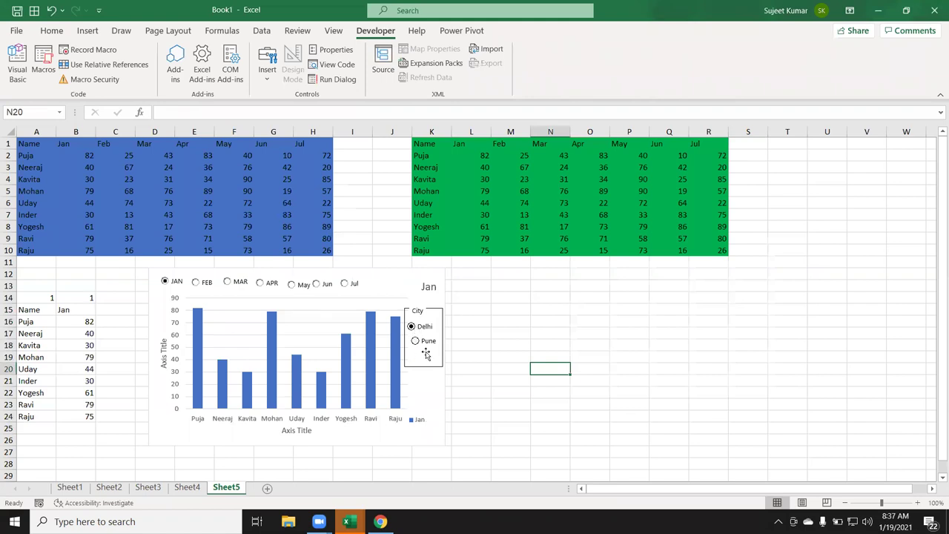
click(420, 335)
click(419, 341)
click(412, 326)
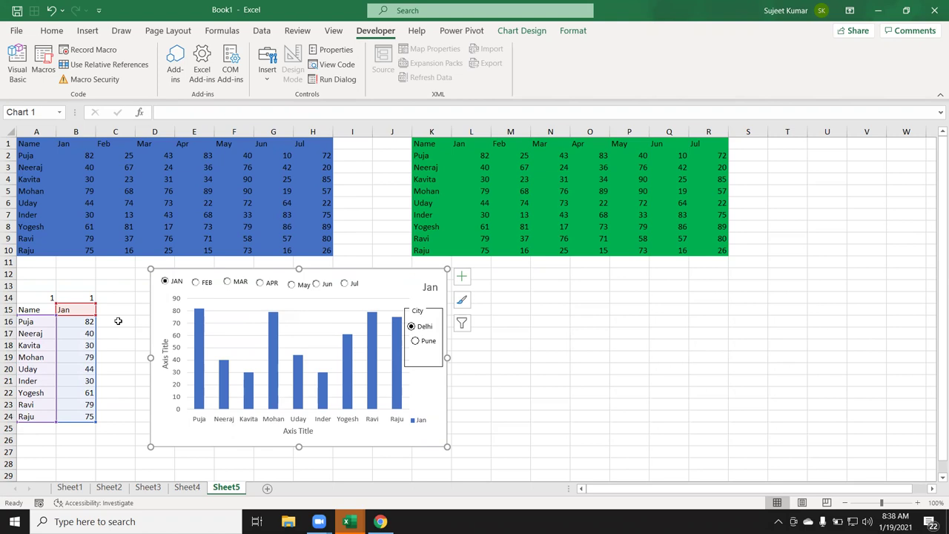
click(87, 321)
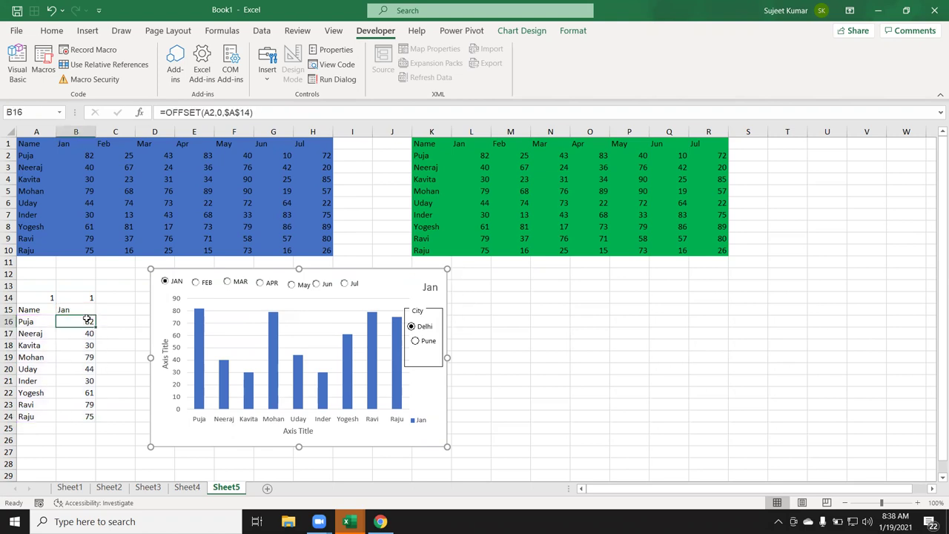
- Wrap B15's OFFSET formula in CHOOSE indexed by B14, adding a second OFFSET choice
click(185, 113)
key(Escape)
click(82, 306)
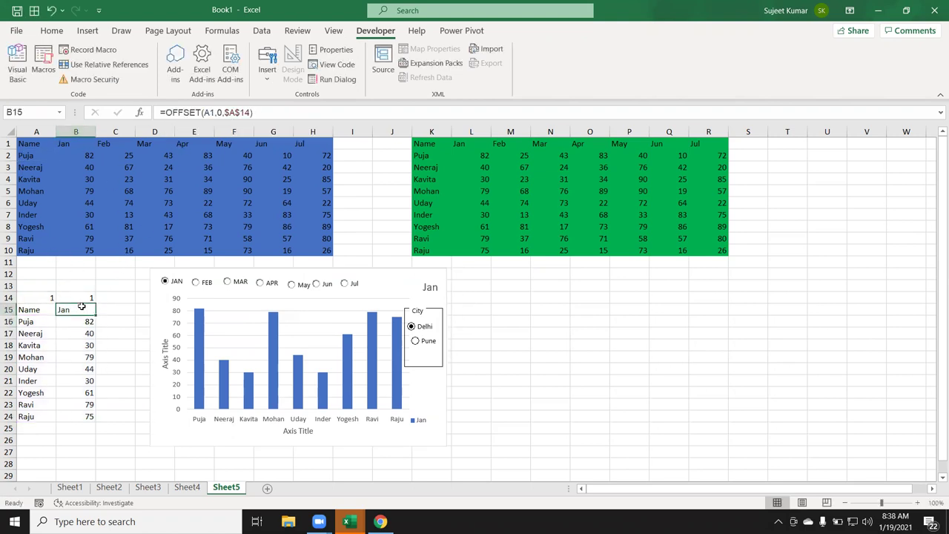
double_click(82, 307)
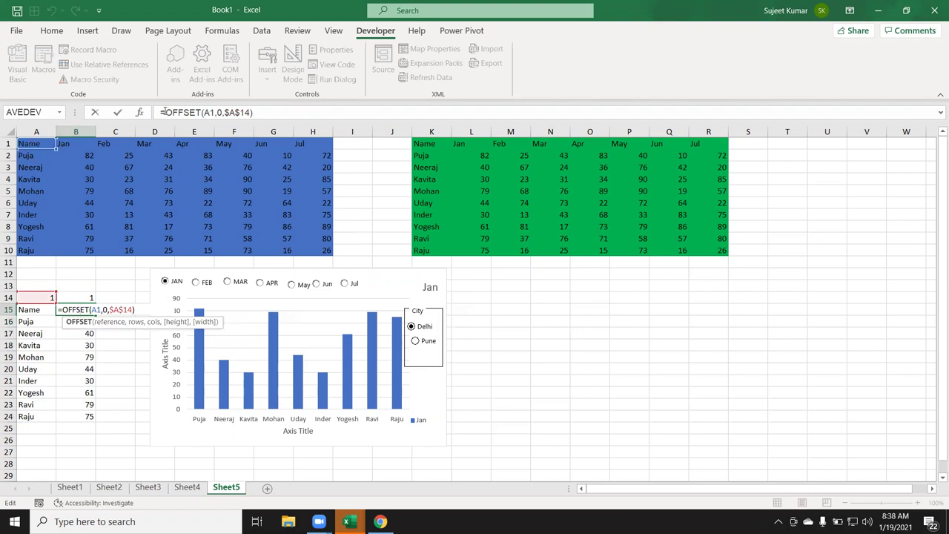
drag(161, 112, 304, 109)
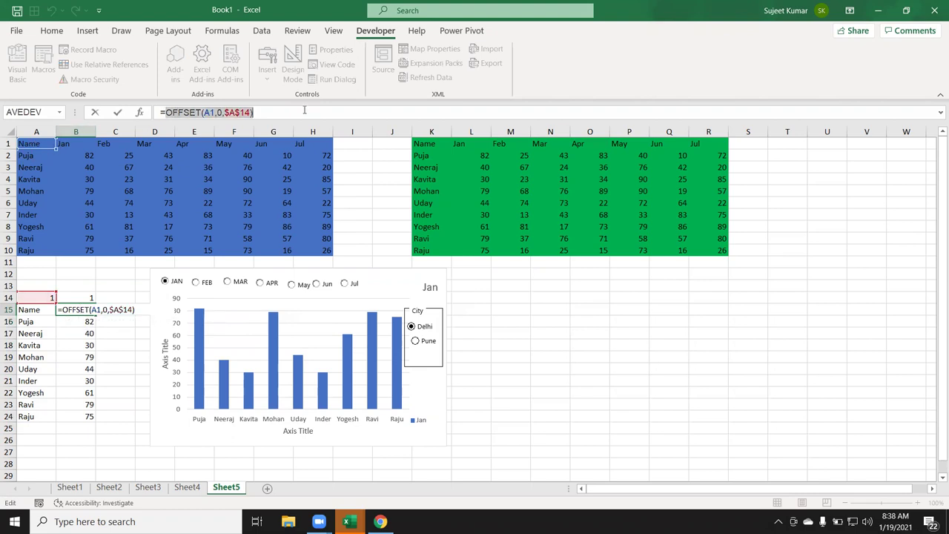
click(164, 112)
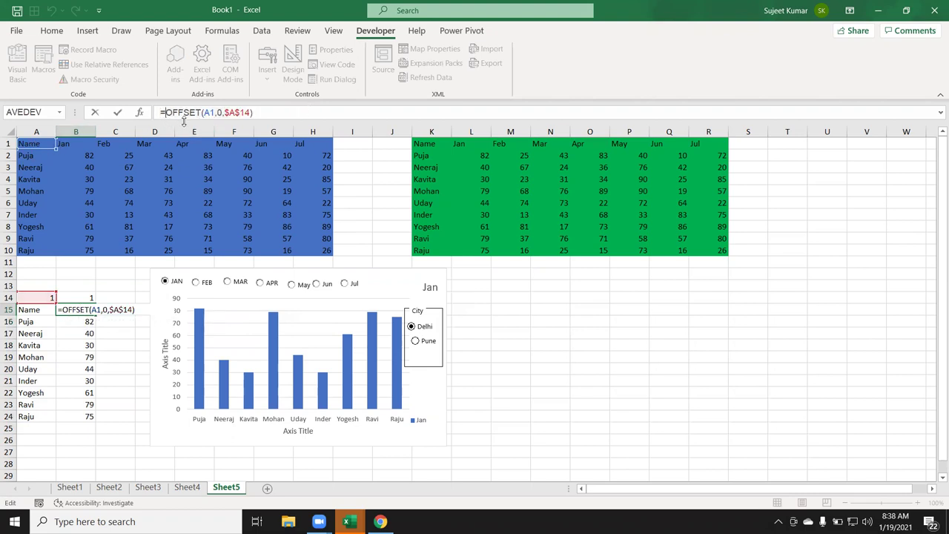
text(chh)
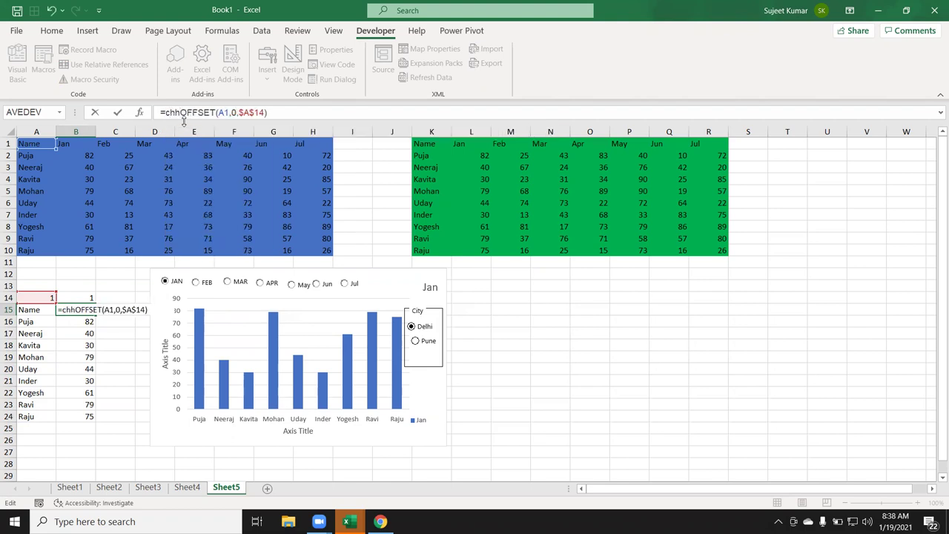
key(BackSpace)
text(o)
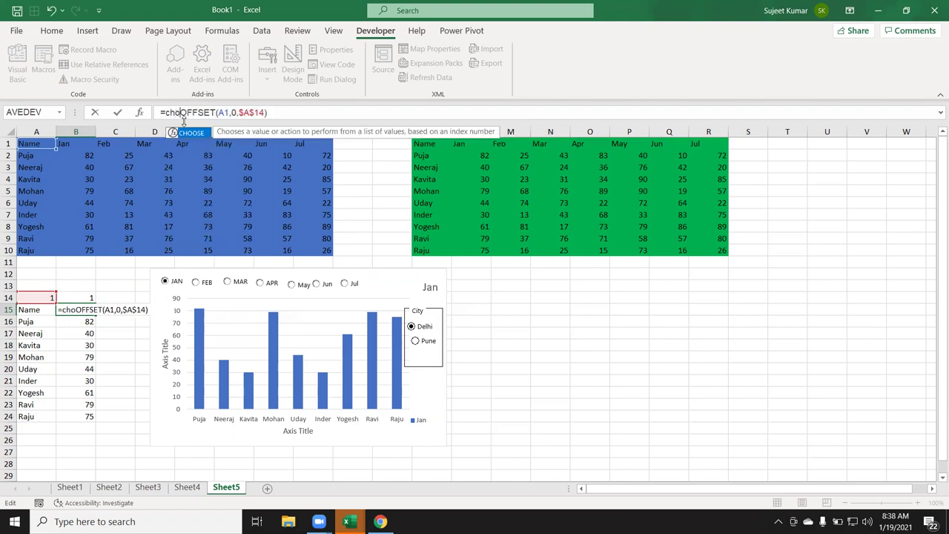
key(Tab)
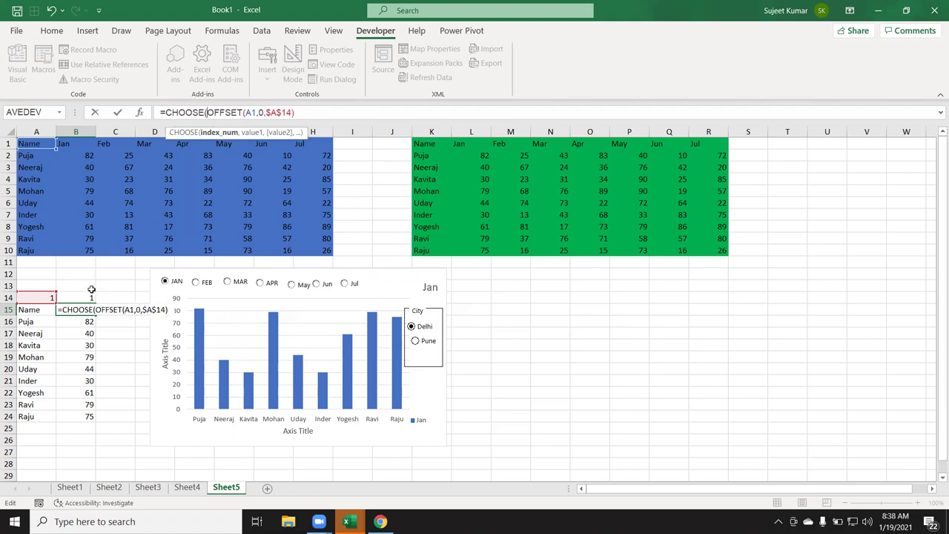
click(90, 296)
text(,0)
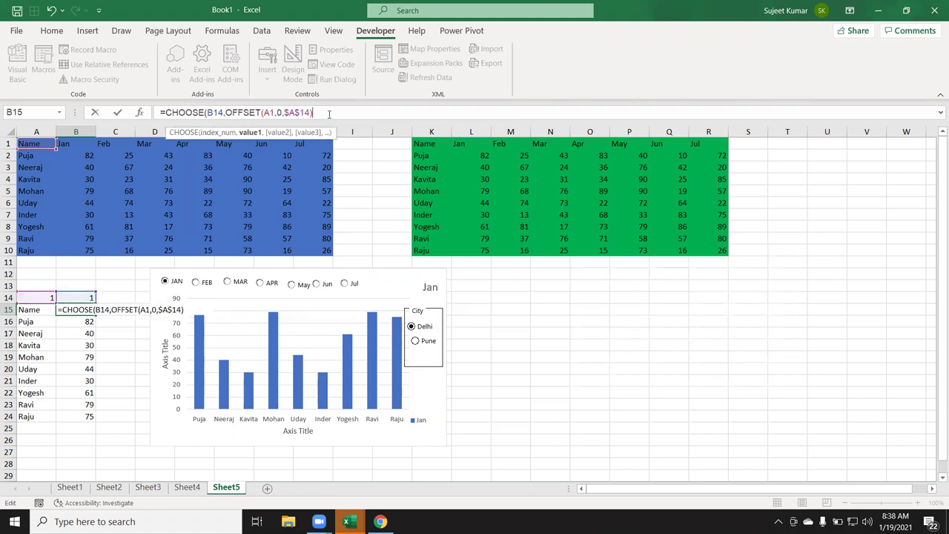
text(,)
key(ctrl+v)
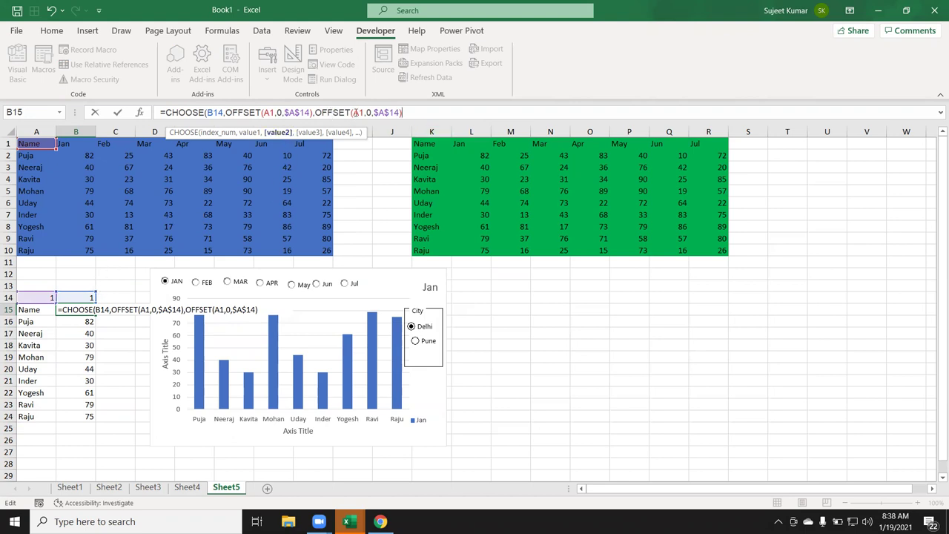
- Point the second OFFSET at K1, enter the formula, and fill it down to B24
click(353, 112)
click(297, 113)
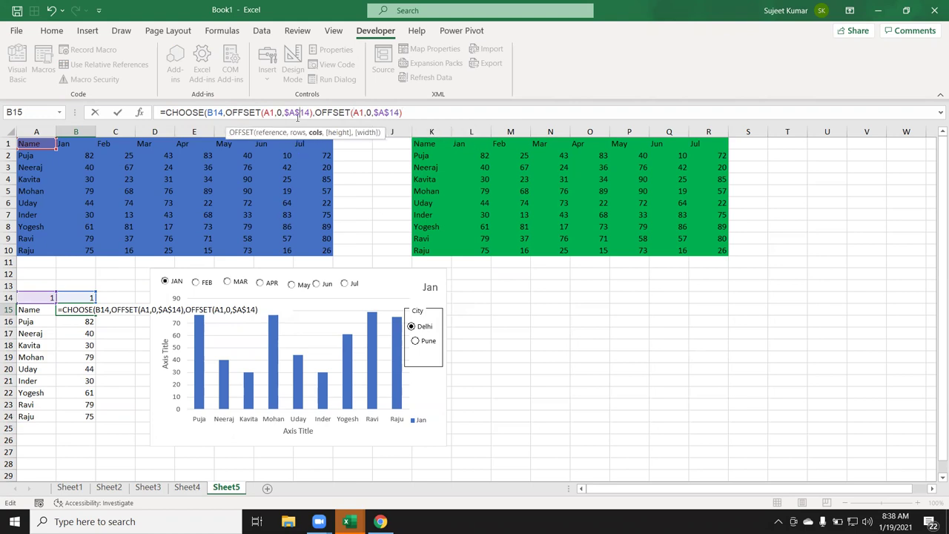
click(365, 112)
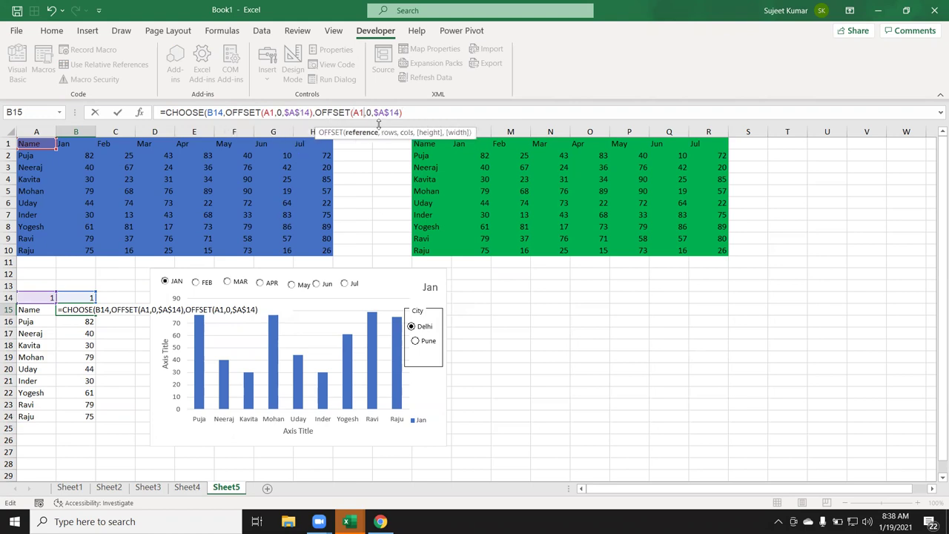
key(BackSpace)
key(BackSpace)
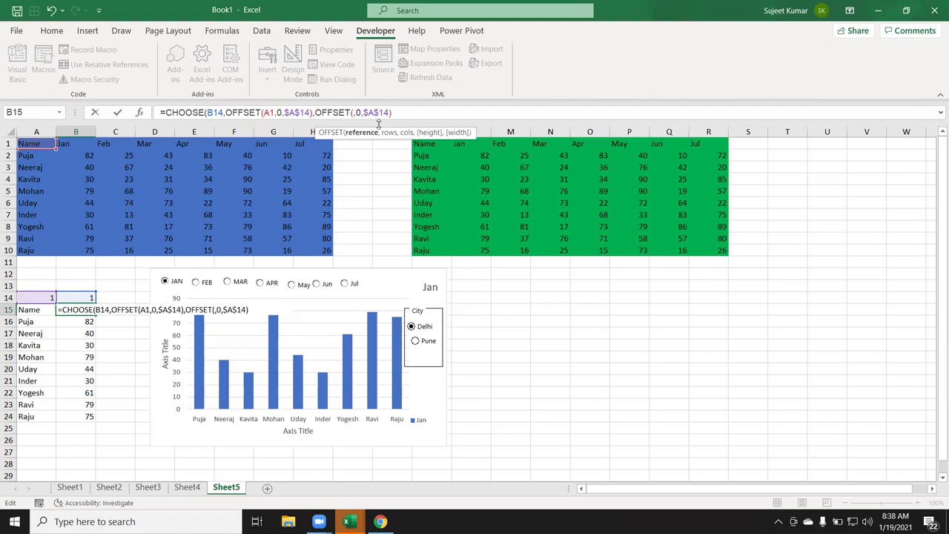
text(K1)
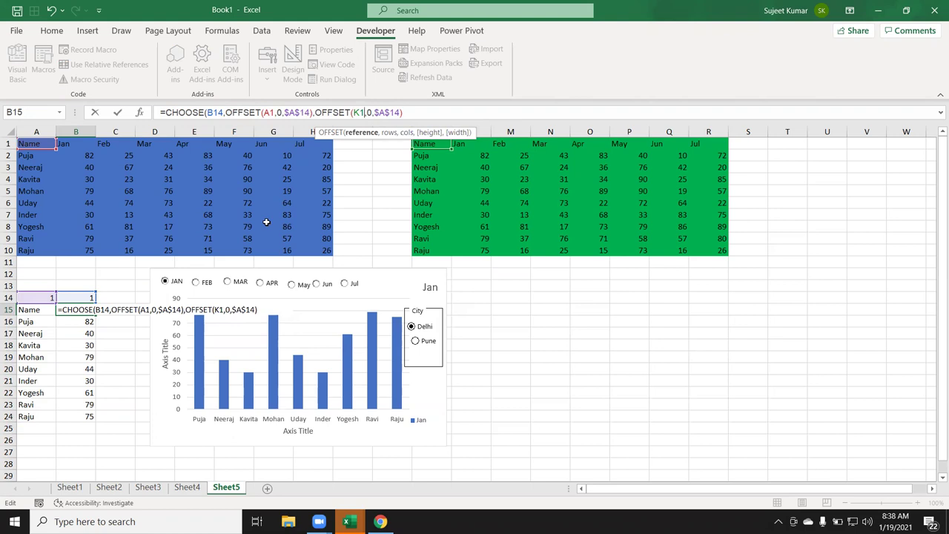
key(Return)
key(Return)
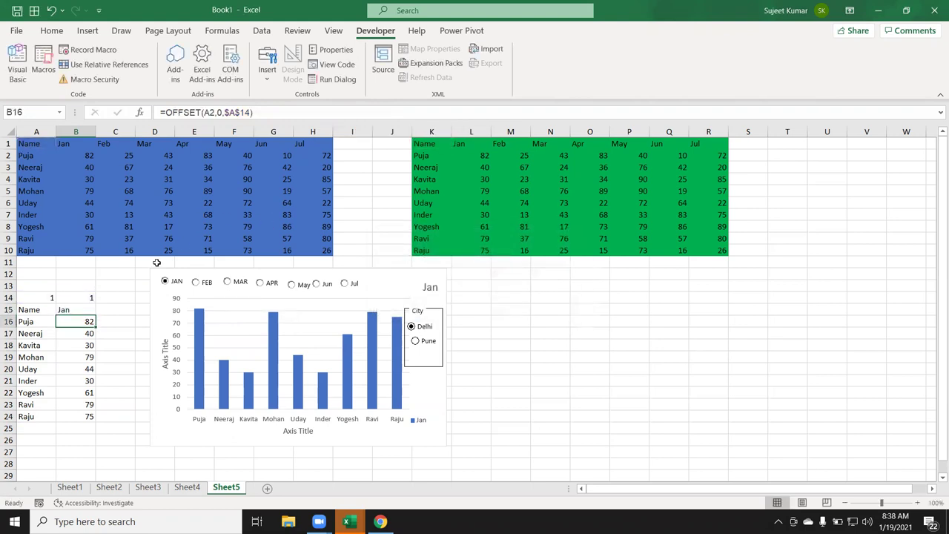
click(75, 311)
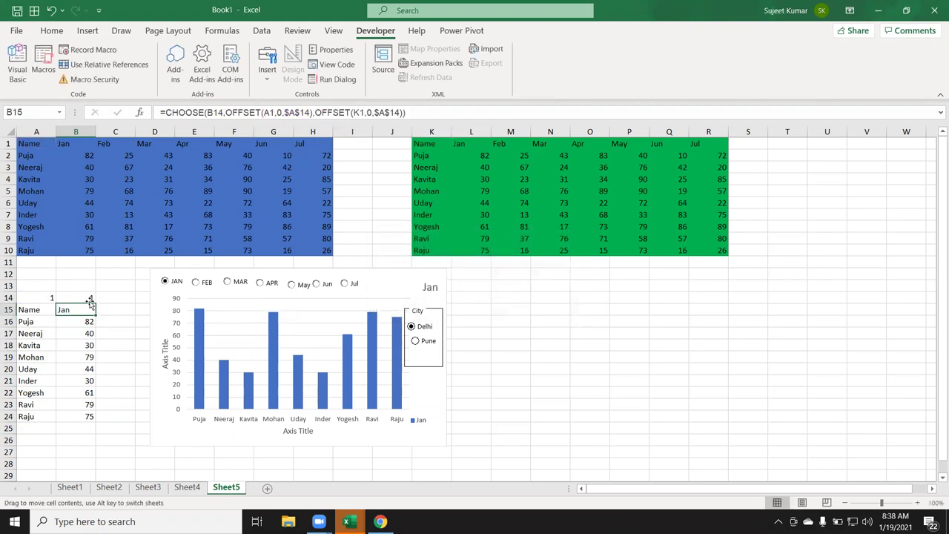
double_click(94, 316)
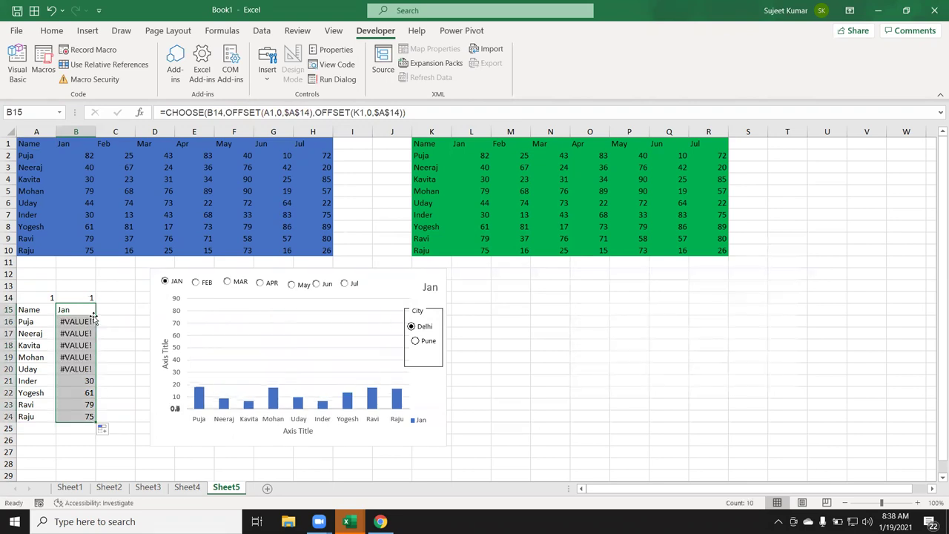
- Make the index $B$14, refill B15:B24, and test the Pune and Delhi options
click(86, 309)
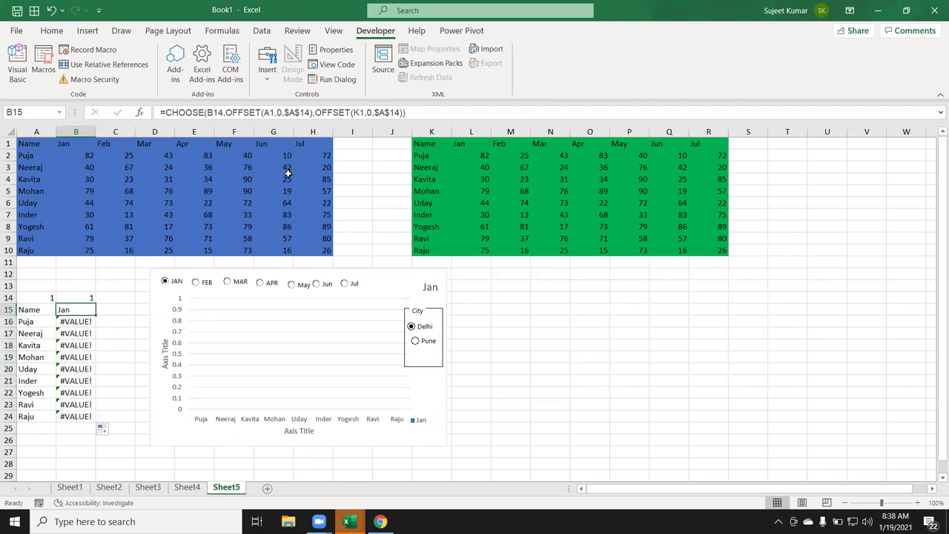
double_click(216, 113)
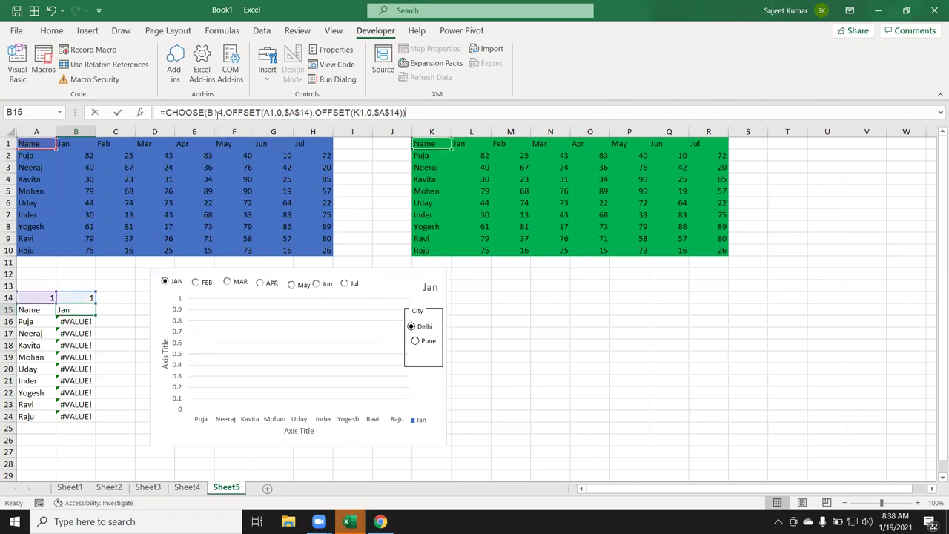
key(F4)
key(Return)
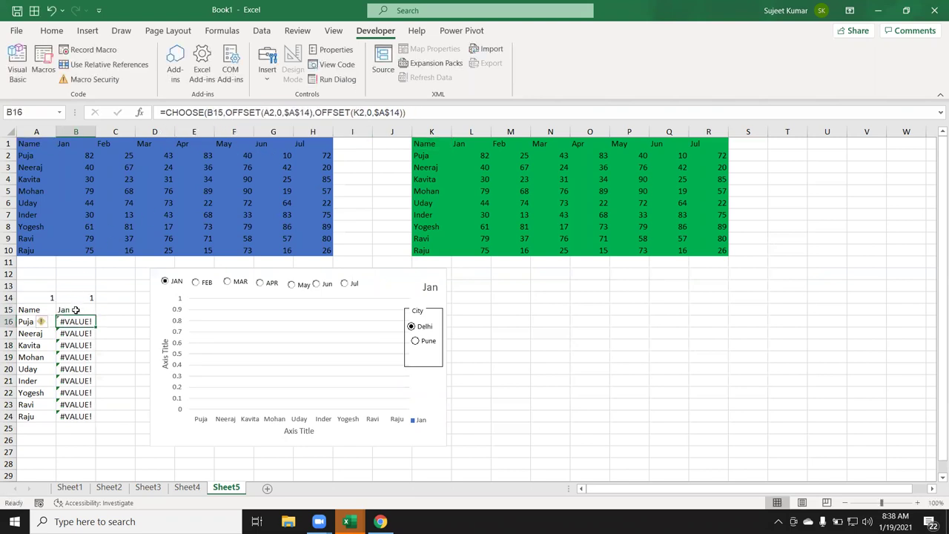
click(83, 310)
double_click(94, 316)
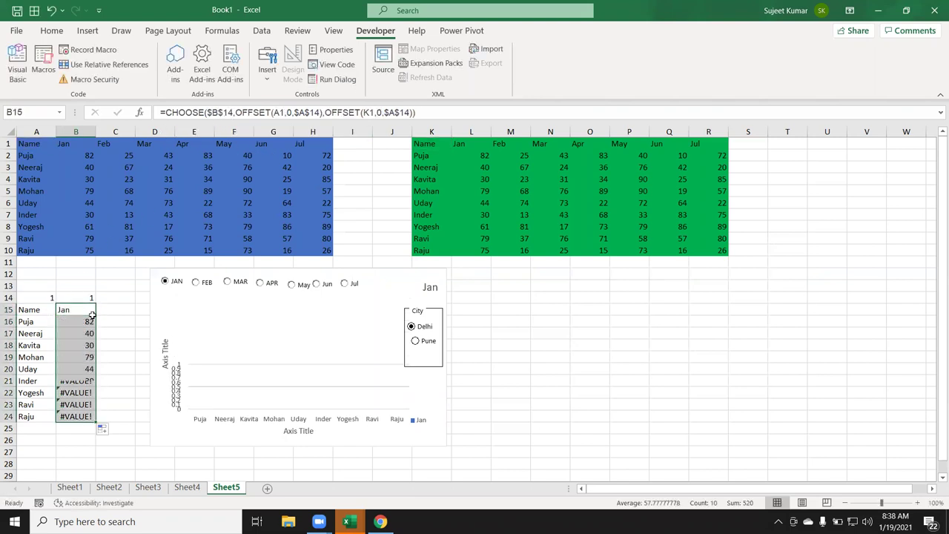
click(419, 340)
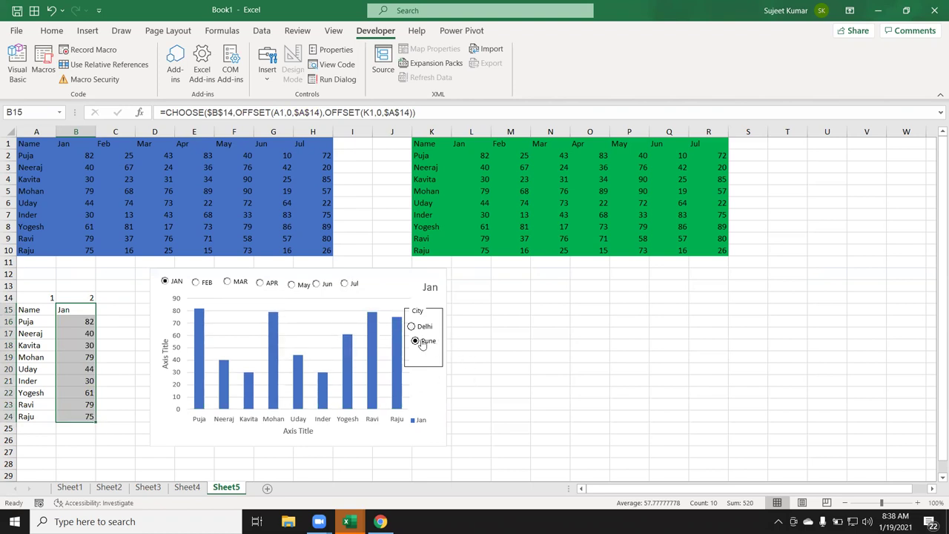
click(422, 327)
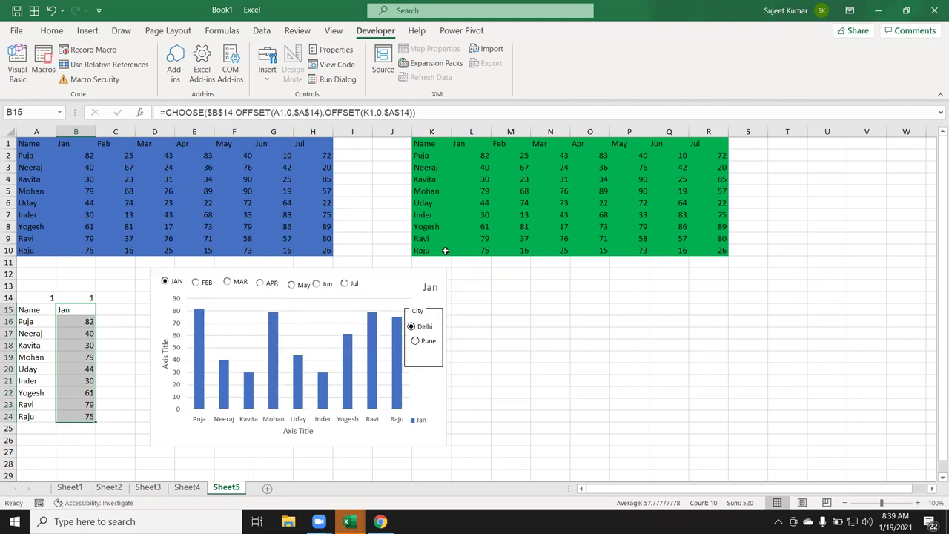
- Fill L2:R10 with =RANDBETWEEN(10,90)
click(482, 159)
text(=ra)
key(Down)
key(Down)
key(Down)
key(Tab)
text(10)
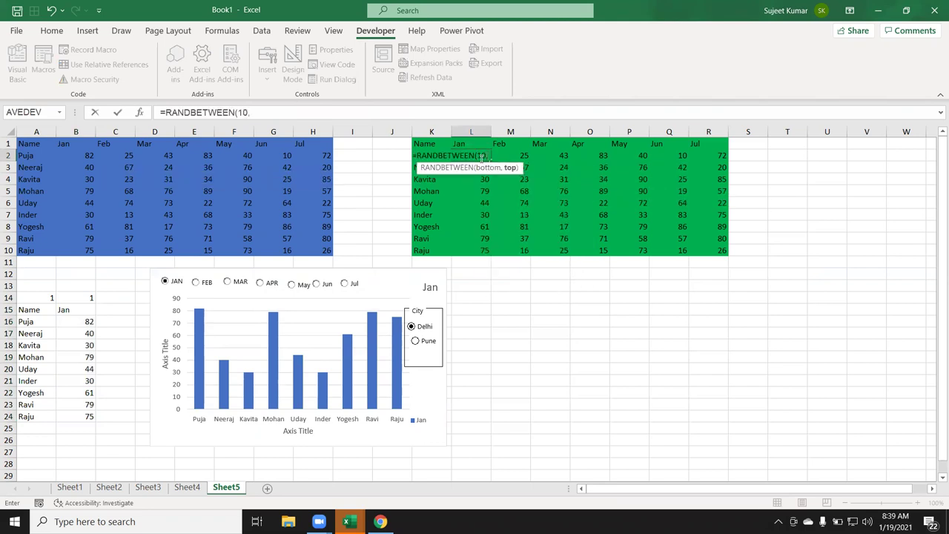
text(,90))
key(Return)
click(481, 158)
key(ctrl+shift+Right)
key(ctrl+shift+Down)
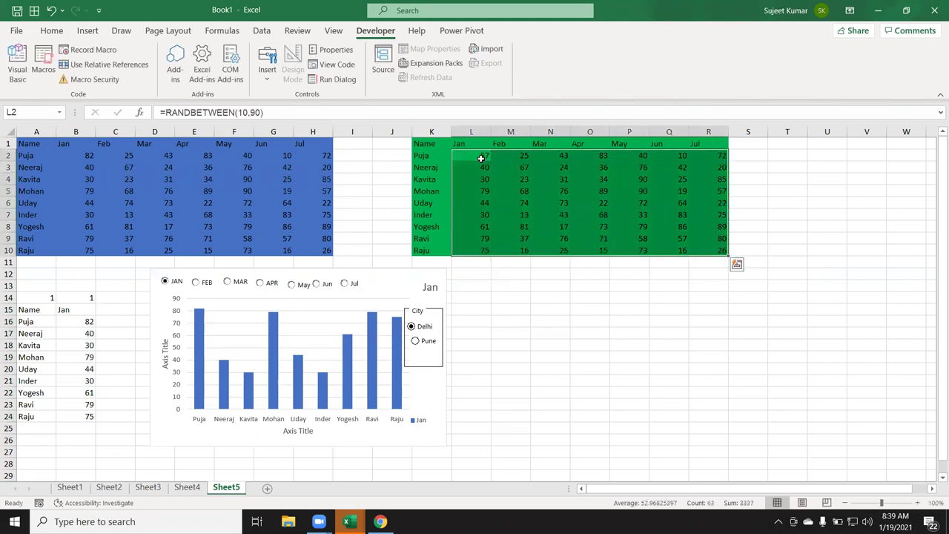
key(ctrl+d)
- Copy L2:R10 and paste it back as fixed values
key(ctrl+c)
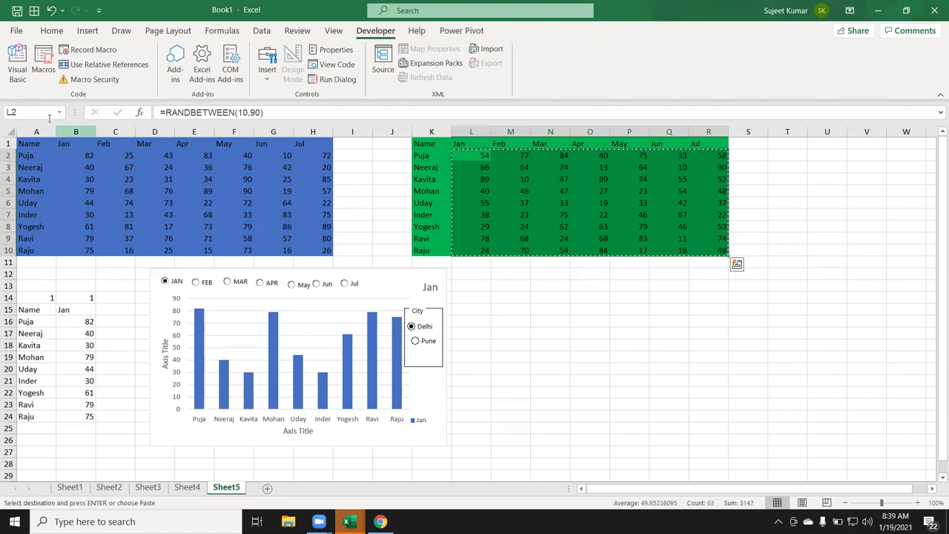
click(51, 30)
click(20, 75)
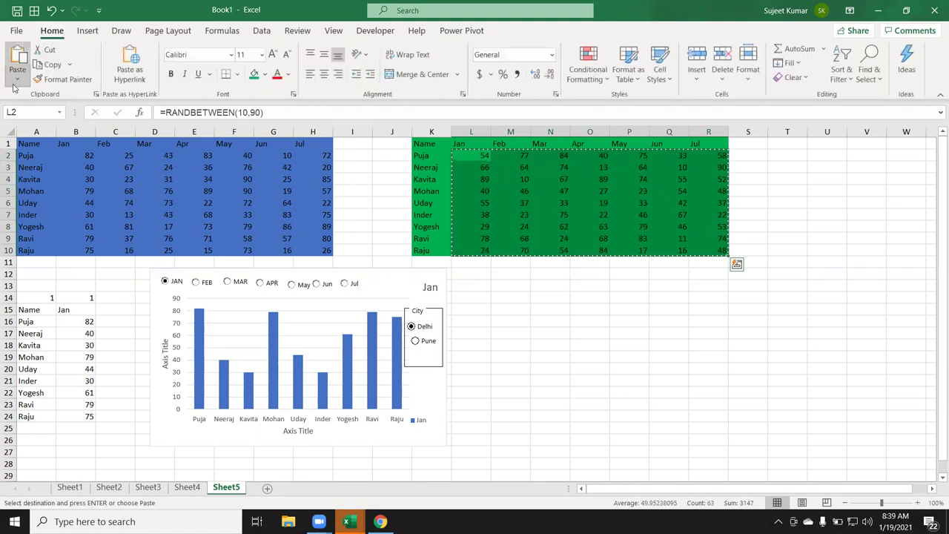
click(13, 173)
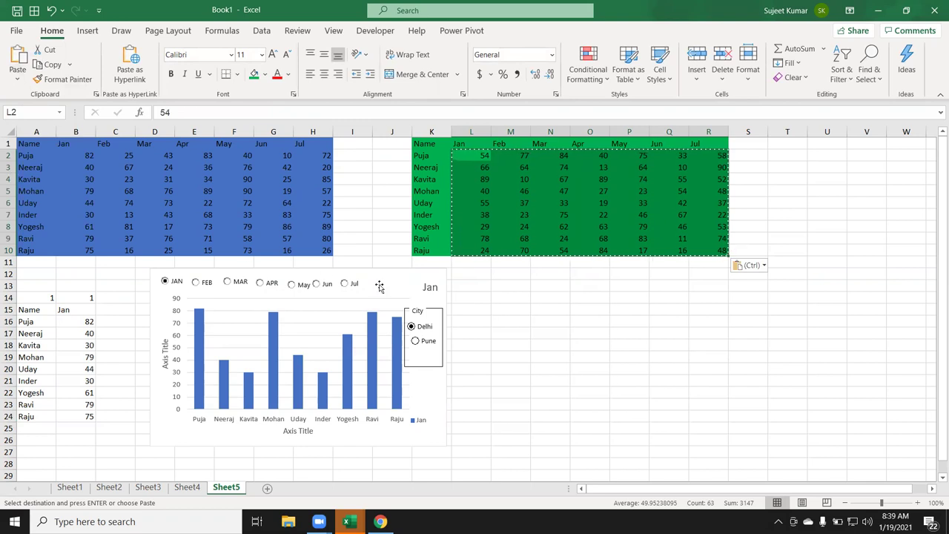
click(636, 380)
- Toggle the City option between Delhi and Pune, leaving Pune chosen
click(417, 343)
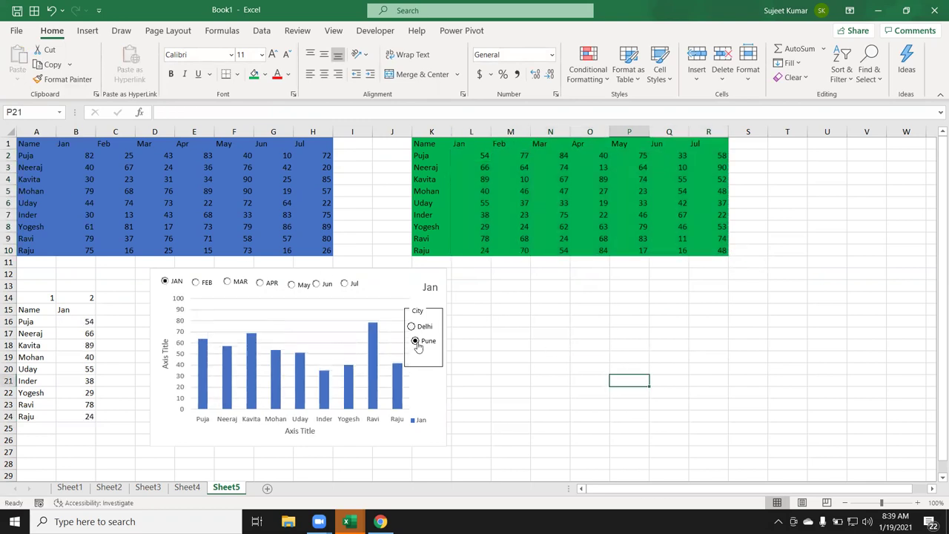
click(422, 331)
click(422, 337)
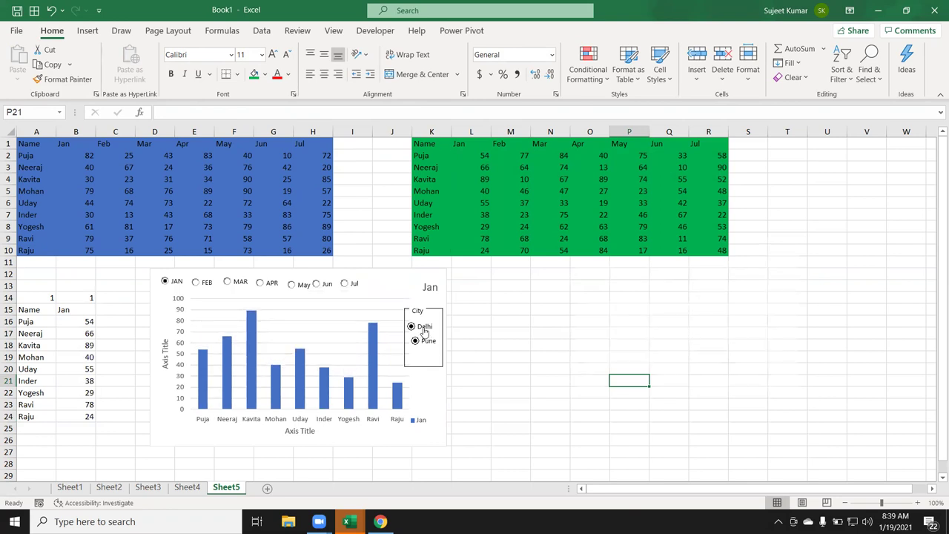
click(422, 326)
click(426, 344)
click(426, 344)
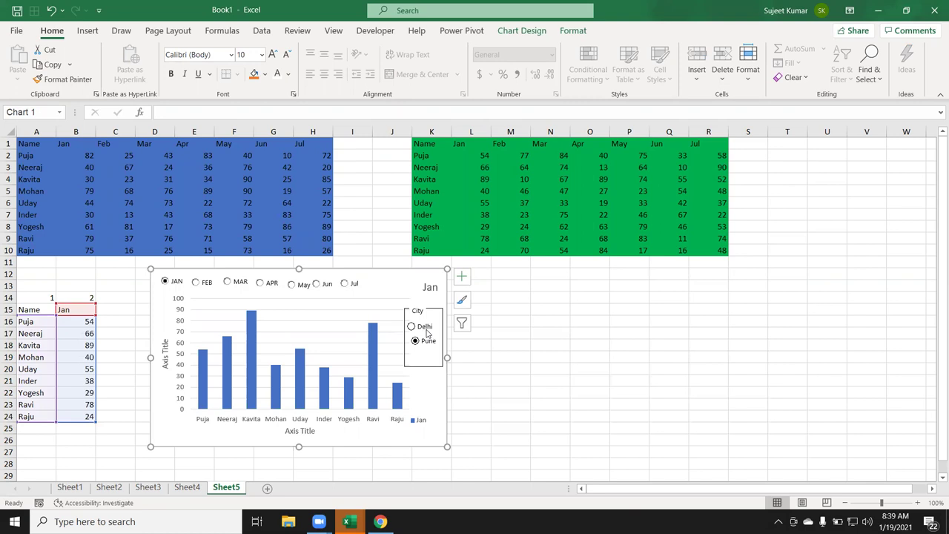
click(85, 177)
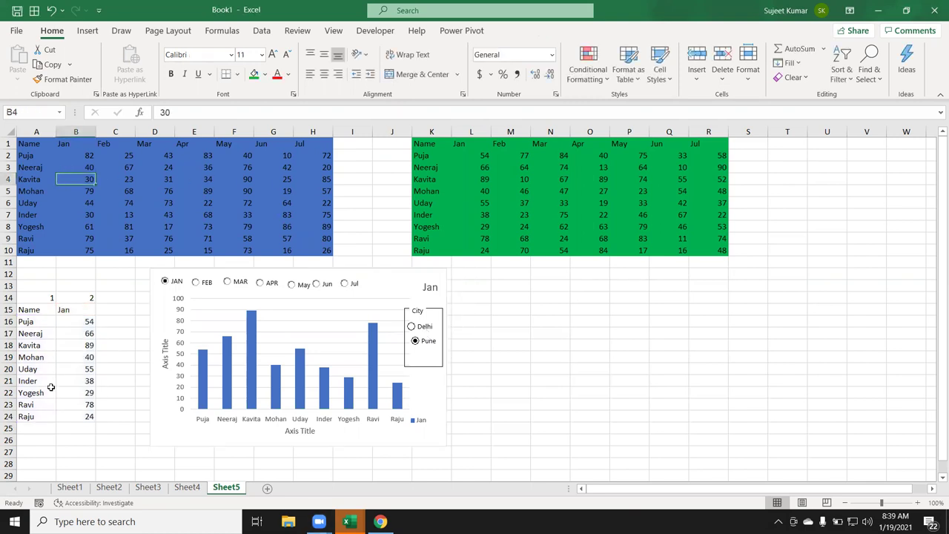
- Add a new worksheet with the heading Name in A1 and Puja in A2
click(268, 489)
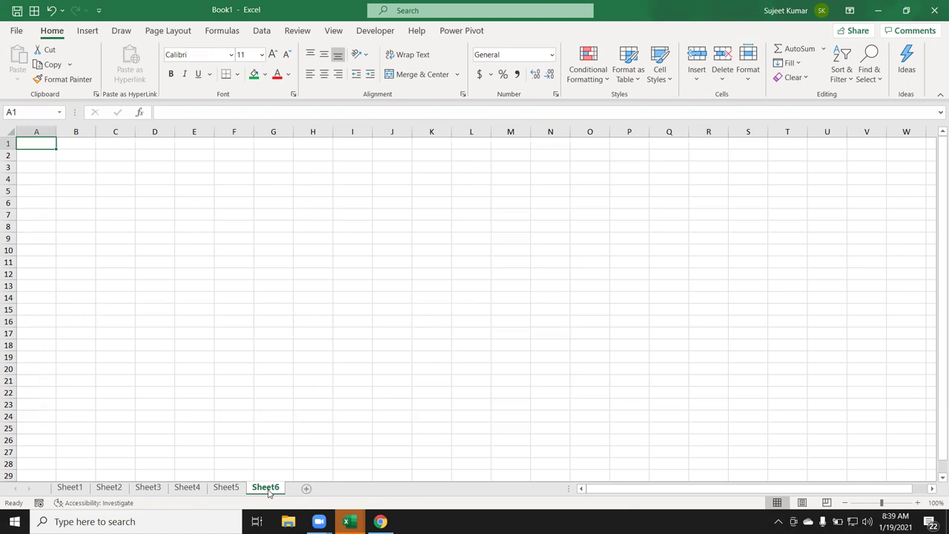
text(Nm)
key(BackSpace)
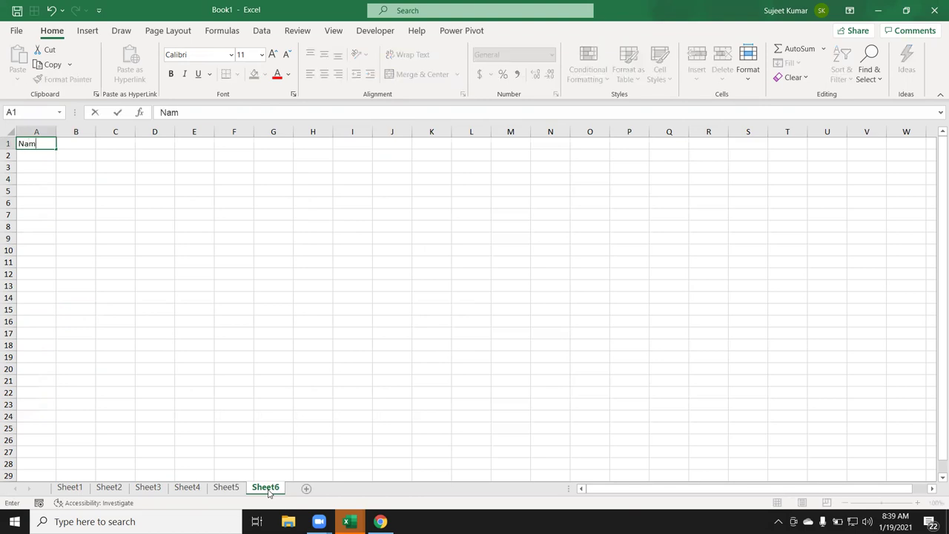
text(e)
key(Return)
text(Puja)
key(Return)
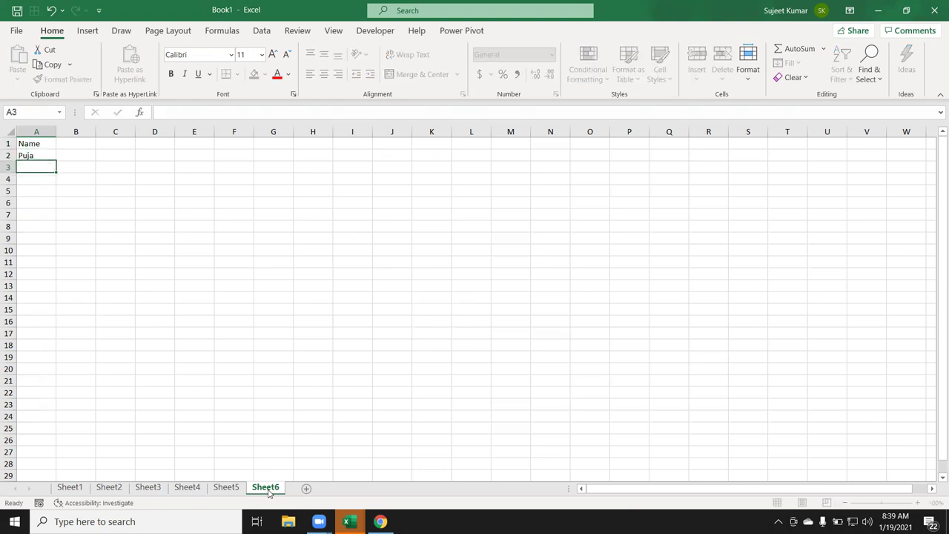
- Fill the repeating list of names down column A to row 197
click(47, 154)
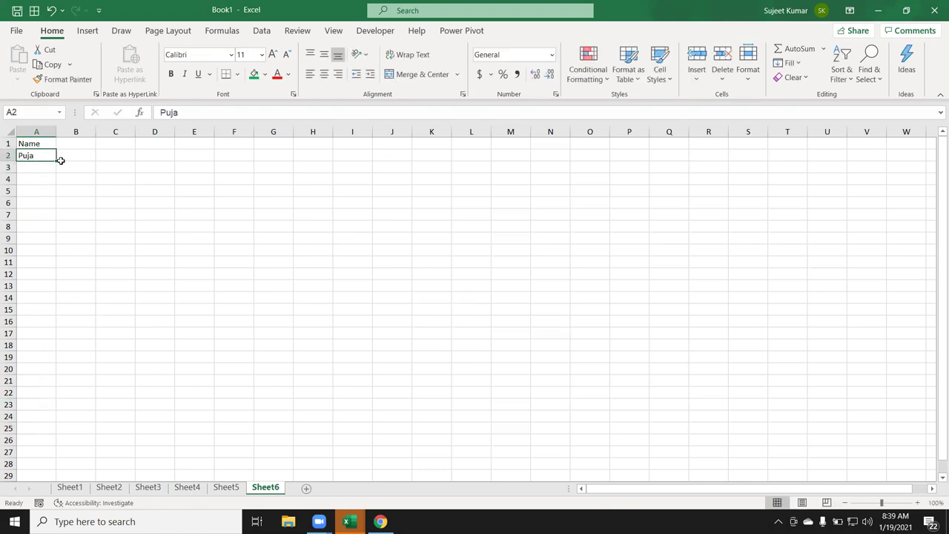
drag(58, 160, 56, 468)
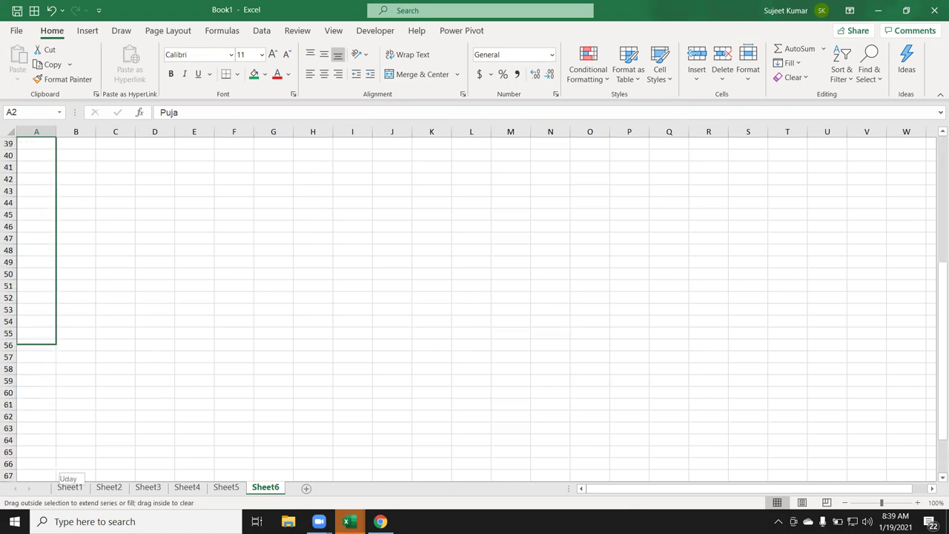
click(63, 463)
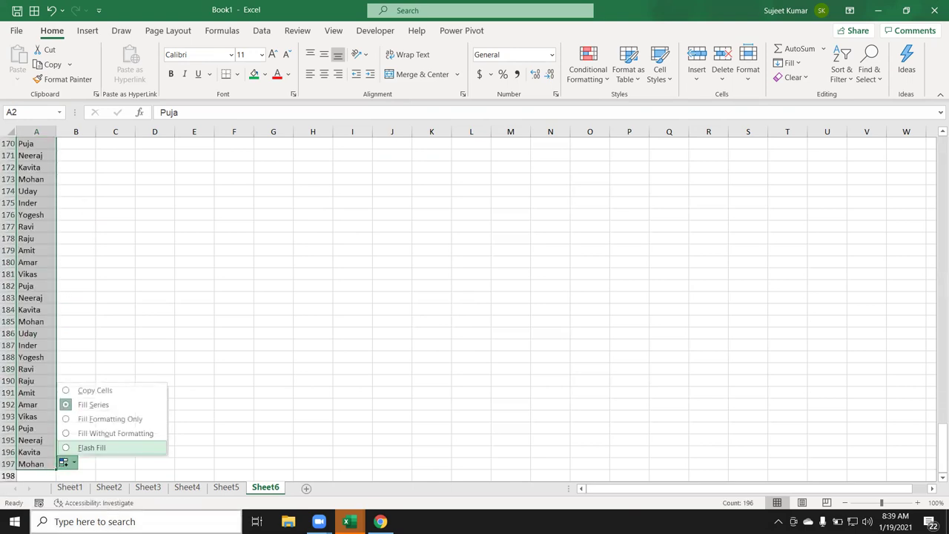
key(Escape)
- Enter the month heading Jan in B1
key(ctrl+Home)
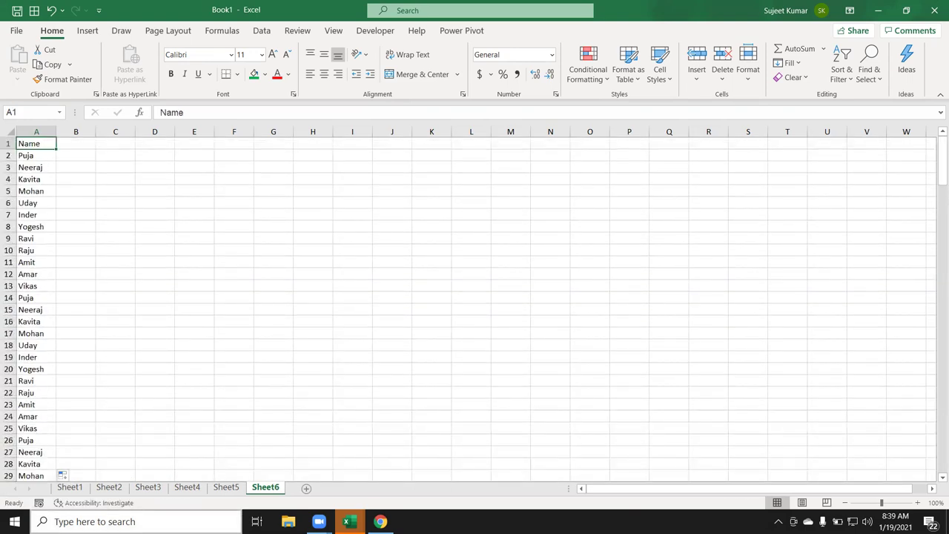
key(Right)
text(Jan)
key(Return)
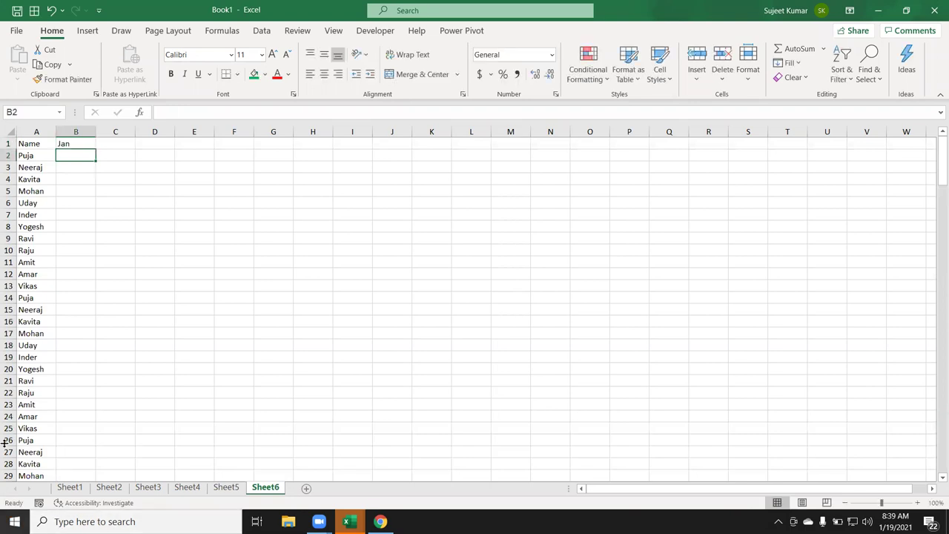
click(85, 143)
- Fill Jan–May across B1:F1 and enter a RANDBETWEEN formula up to 90 in B2
drag(95, 149, 246, 149)
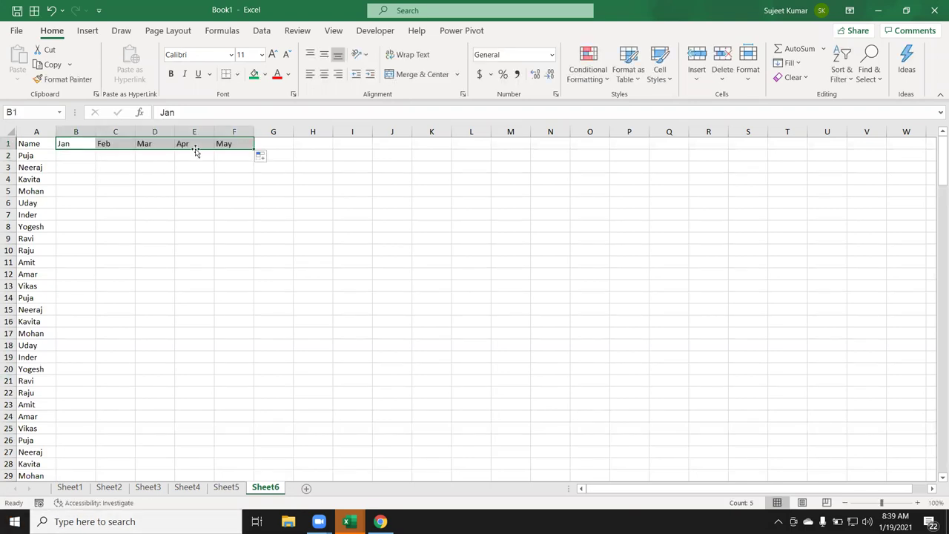
click(78, 156)
text(=ra)
key(Down)
key(Down)
key(Down)
key(Tab)
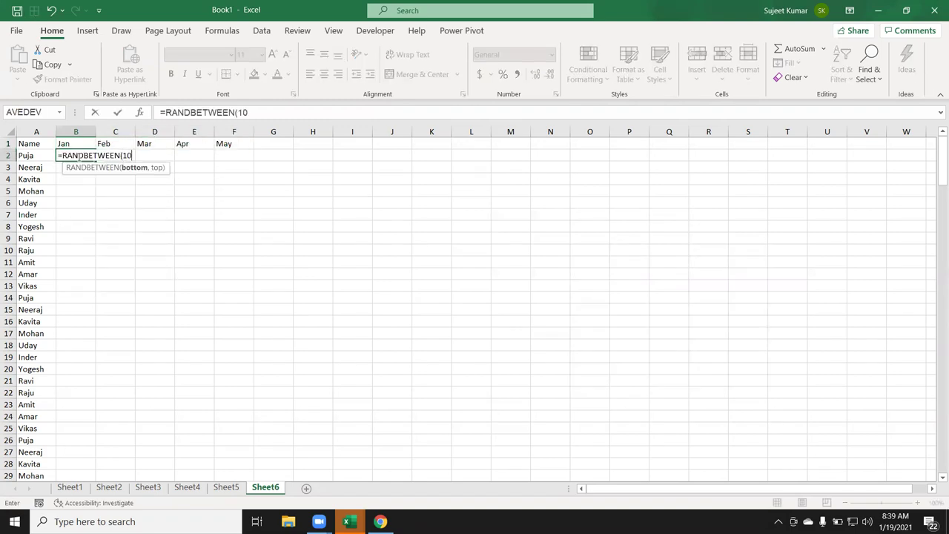
text(,90)
key(ctrl+Return)
- Copy the formula across to May and down every name row, then paste the block as values
key(shift+Right)
key(shift+Right)
key(shift+Right)
key(shift+Right)
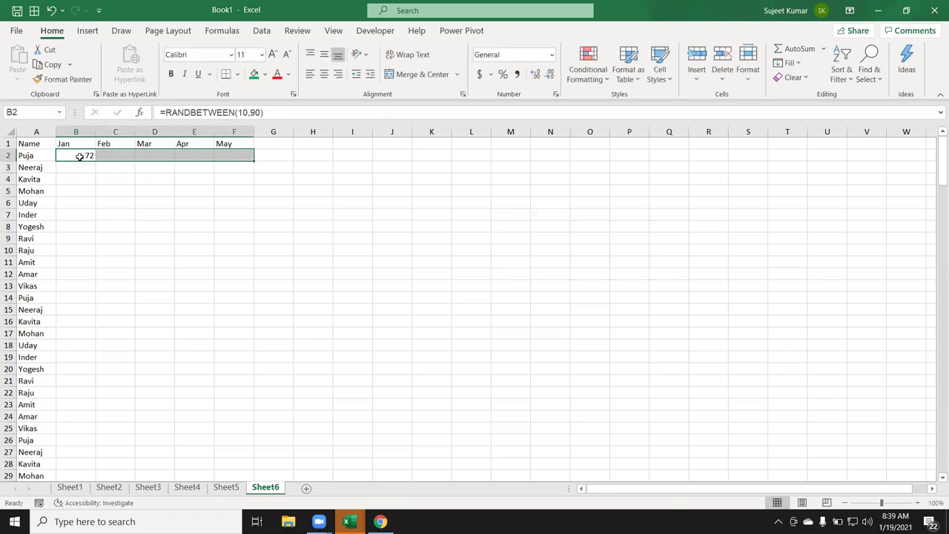
key(ctrl+r)
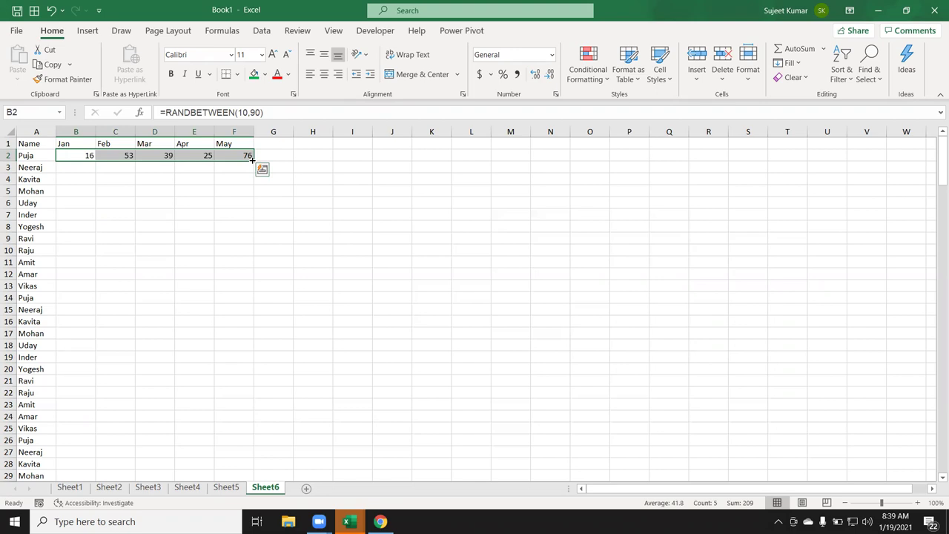
double_click(252, 159)
key(ctrl+c)
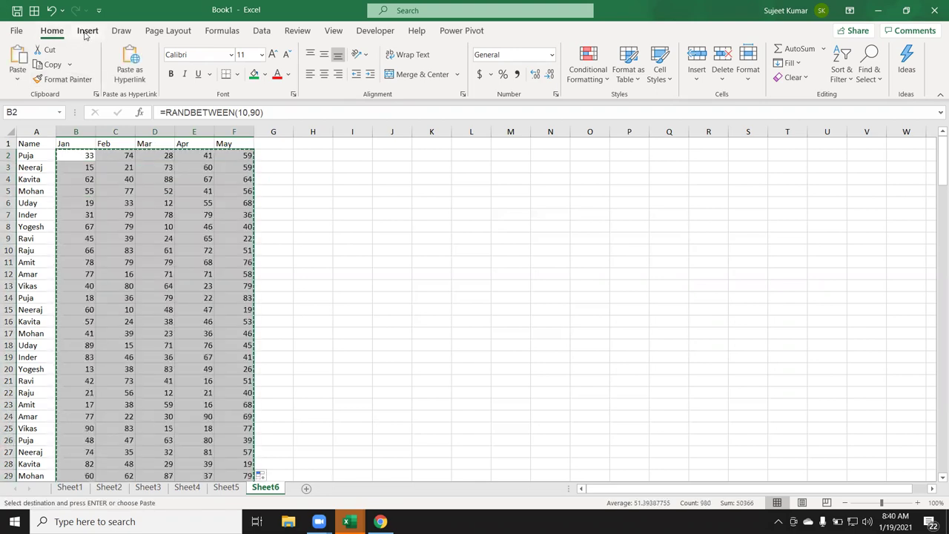
click(17, 78)
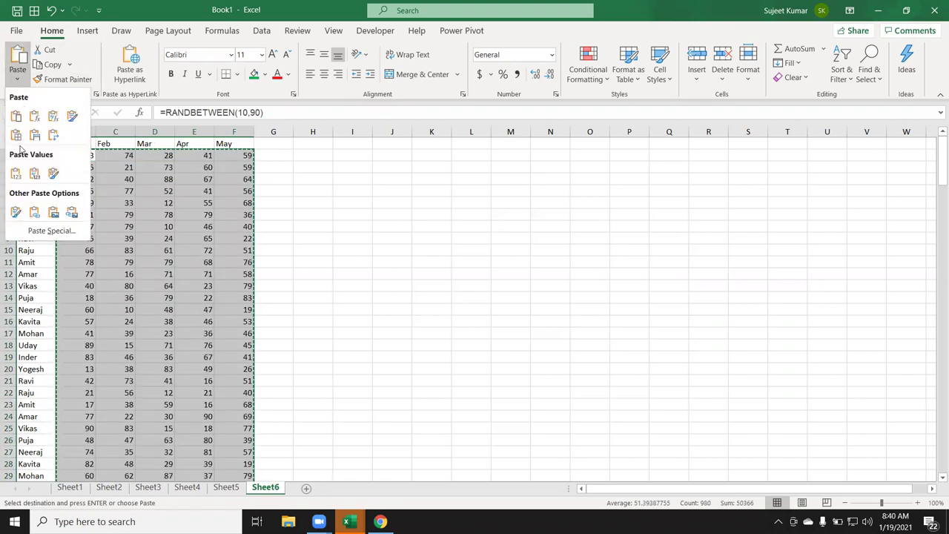
click(15, 173)
click(141, 204)
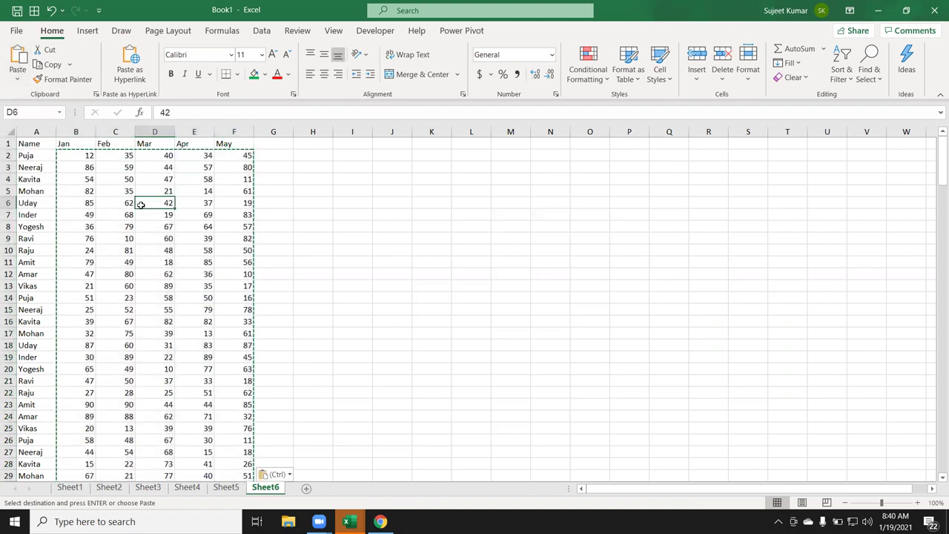
key(Escape)
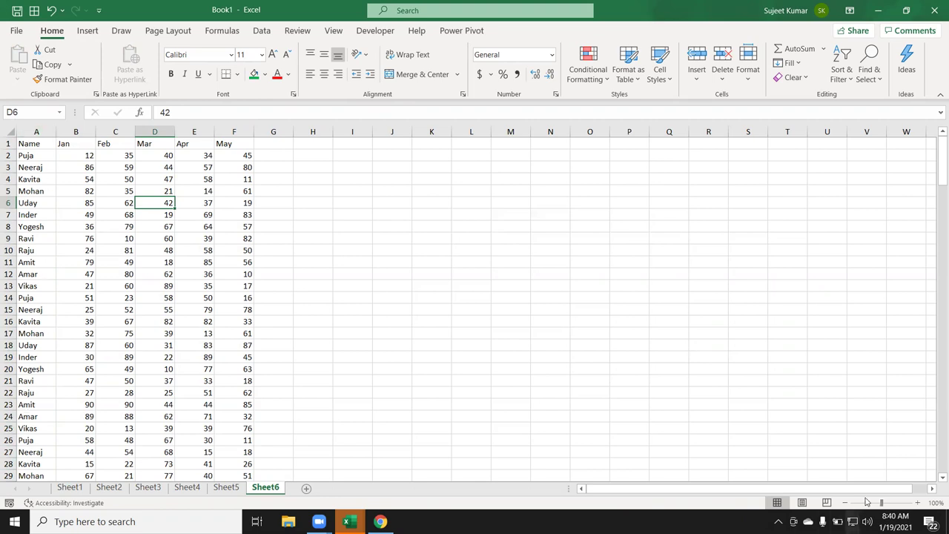
click(934, 480)
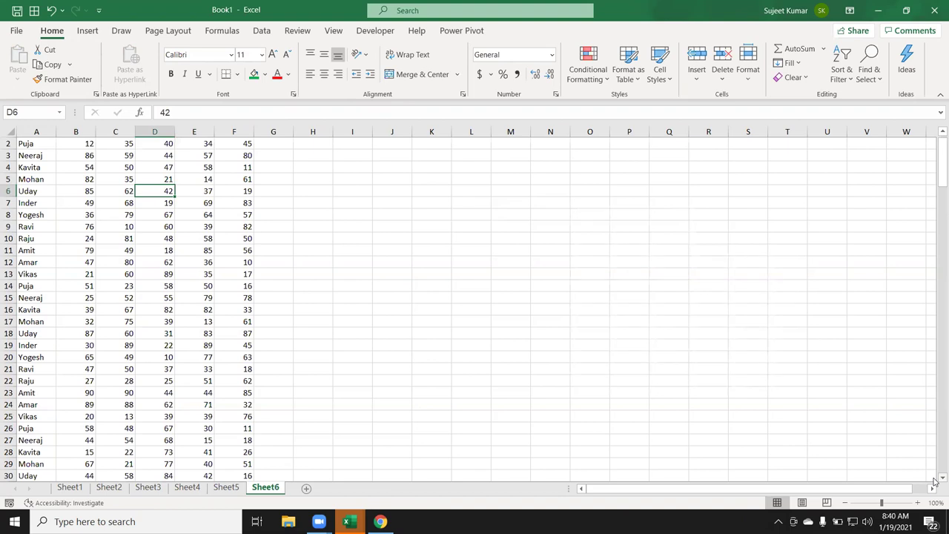
click(935, 480)
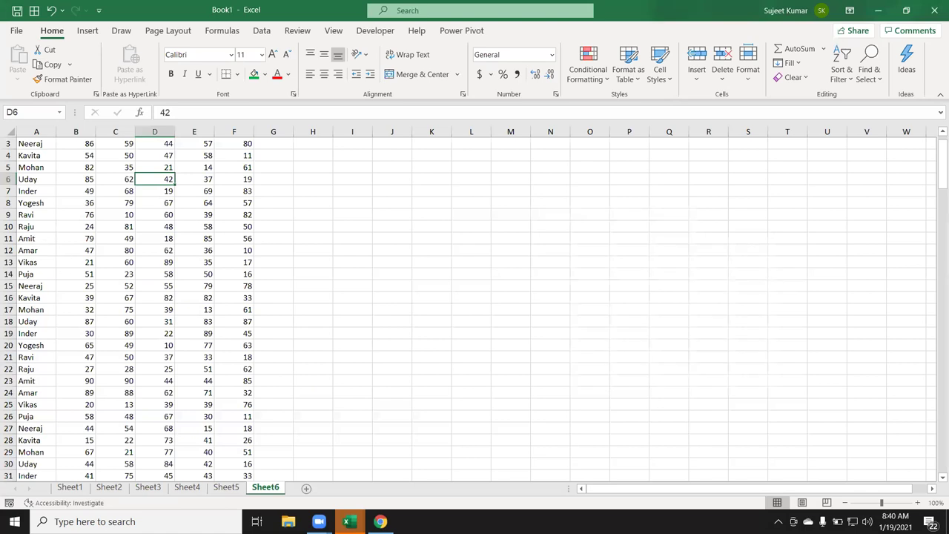
drag(935, 180, 935, 147)
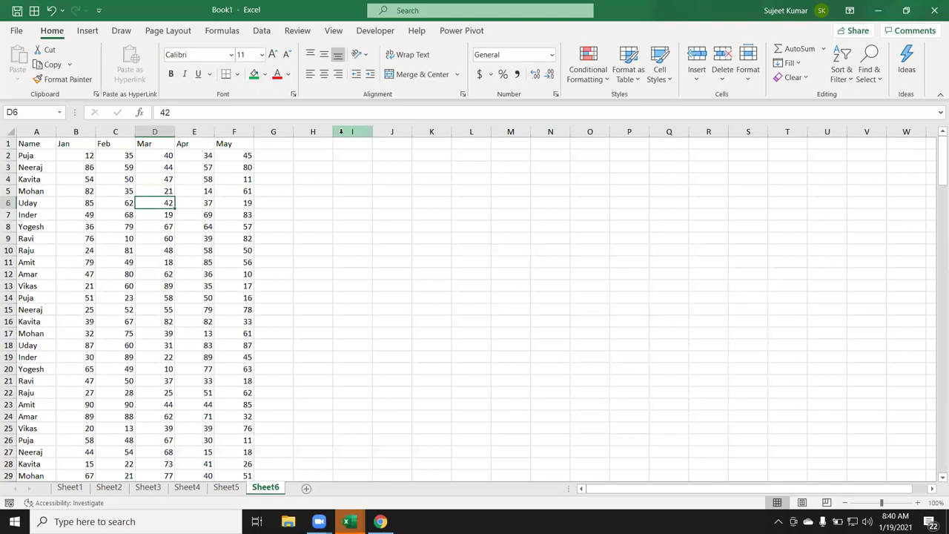
- Copy the Name–May header row from A1:F1 into I1
click(33, 145)
key(ctrl+shift+Right)
key(ctrl+c)
click(366, 143)
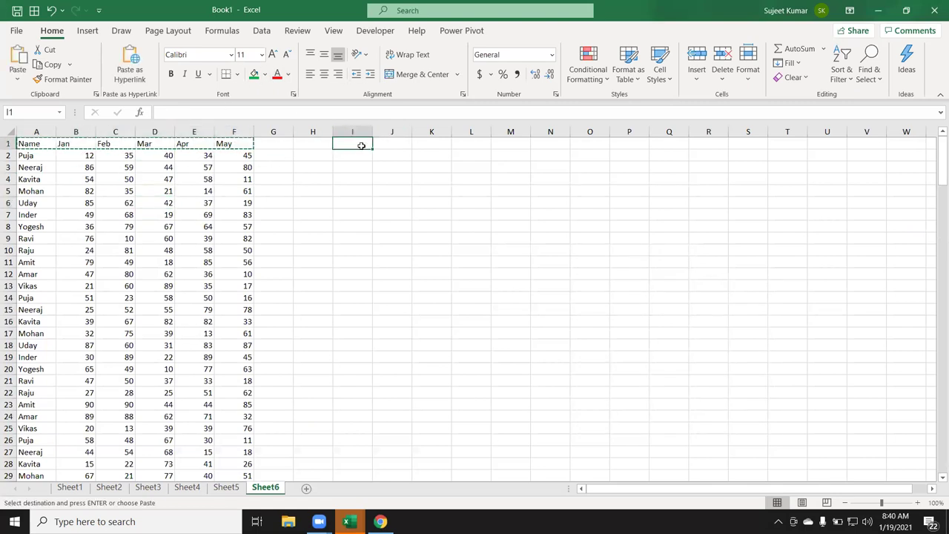
key(ctrl+v)
key(Escape)
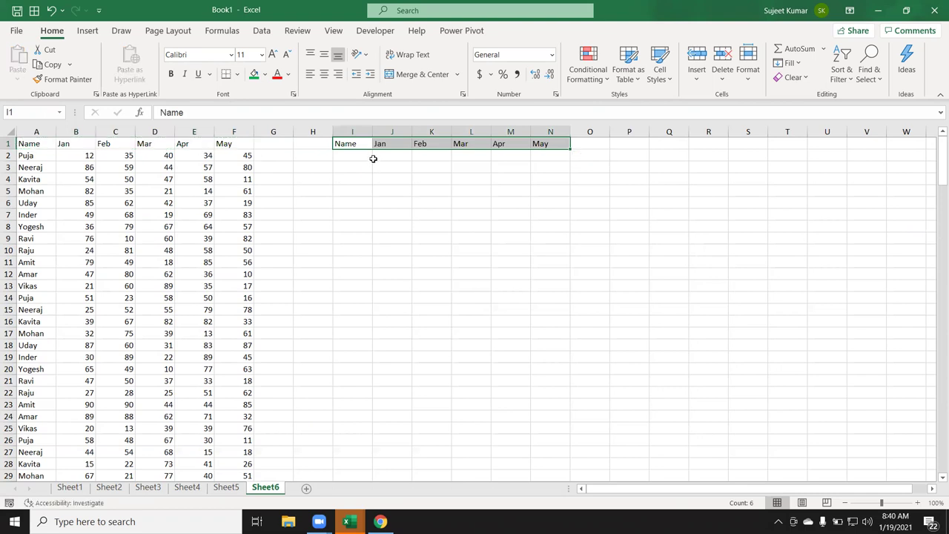
- Mark out the five-row table area below the I1:N1 headers
mouse_move(360, 144)
mouse_down()
mouse_move(513, 152)
mouse_move(590, 215)
mouse_up()
click(372, 158)
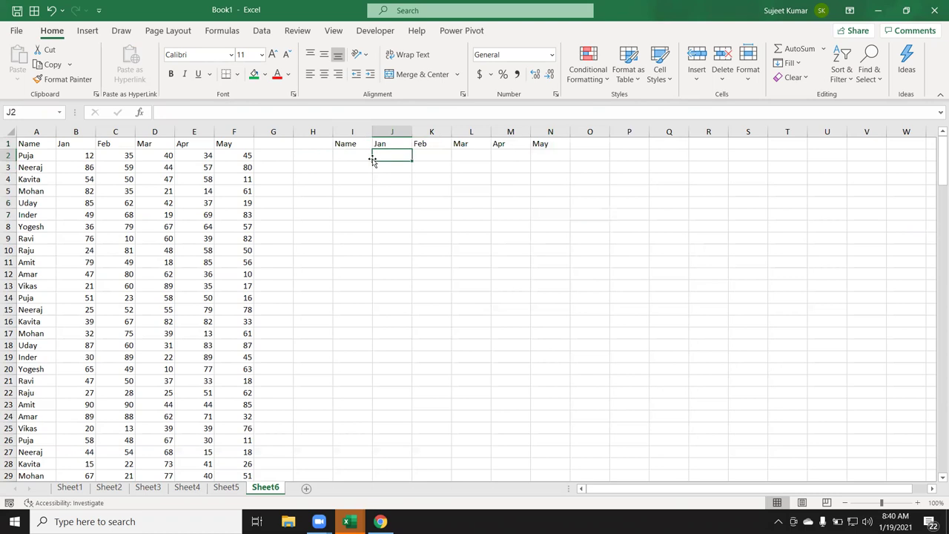
key(Left)
key(Down)
key(Down)
key(Down)
key(Down)
key(ctrl+shift+Right)
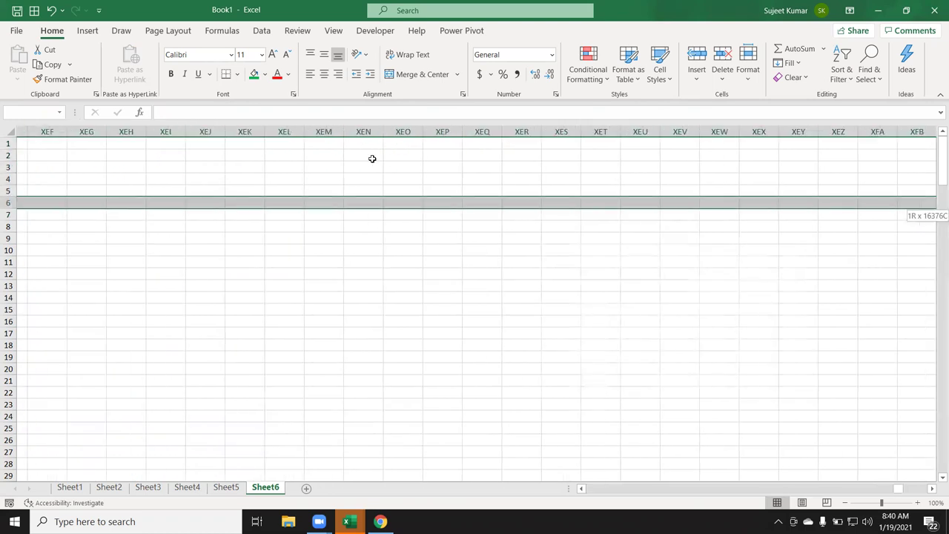
key(Left)
key(Right)
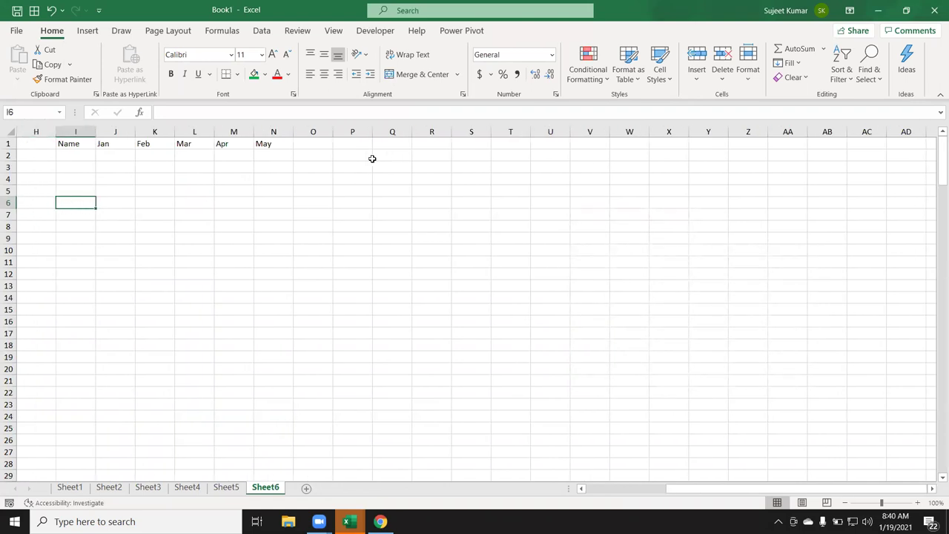
key(shift+Up)
key(shift+Up)
key(shift+Up)
key(shift+Up)
key(shift+Up)
key(ctrl+shift+Right)
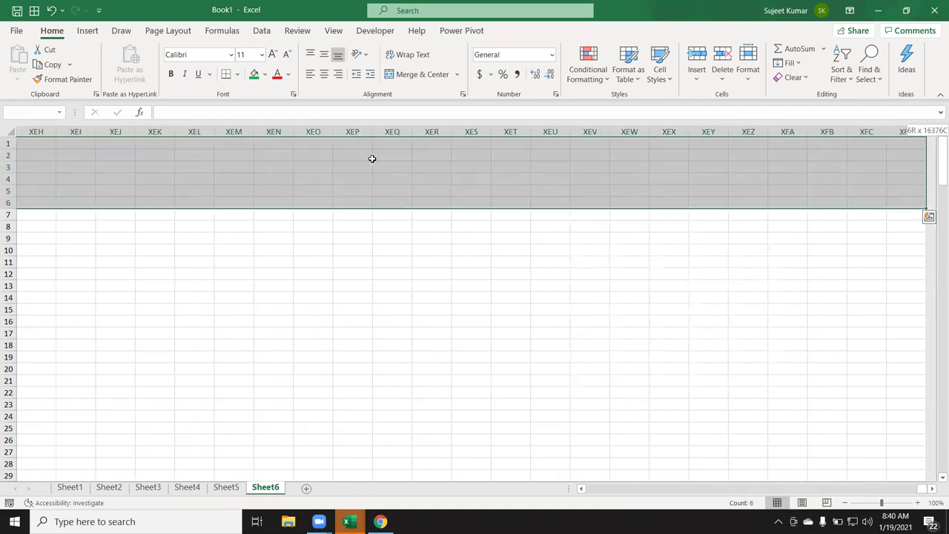
key(Left)
key(Left)
key(Home)
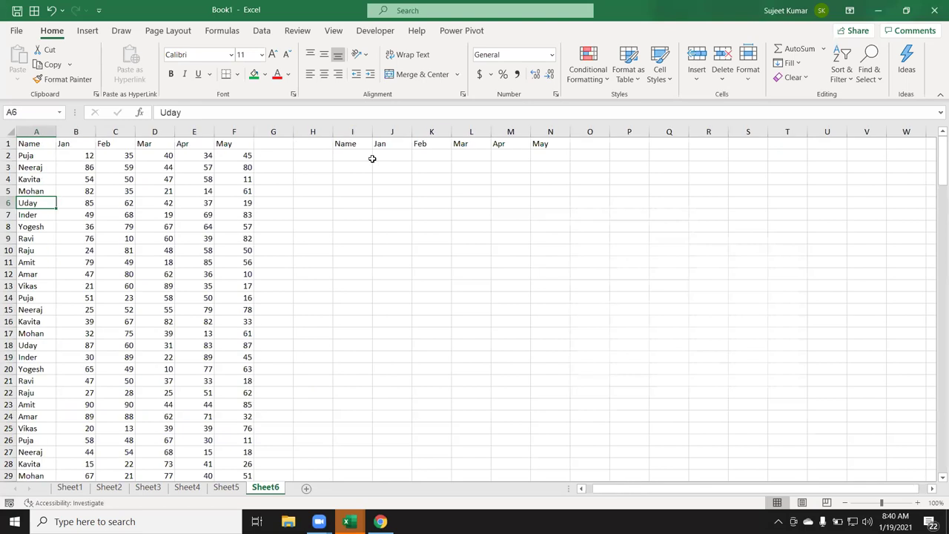
- Apply All Borders to I1:N6
drag(357, 145, 561, 197)
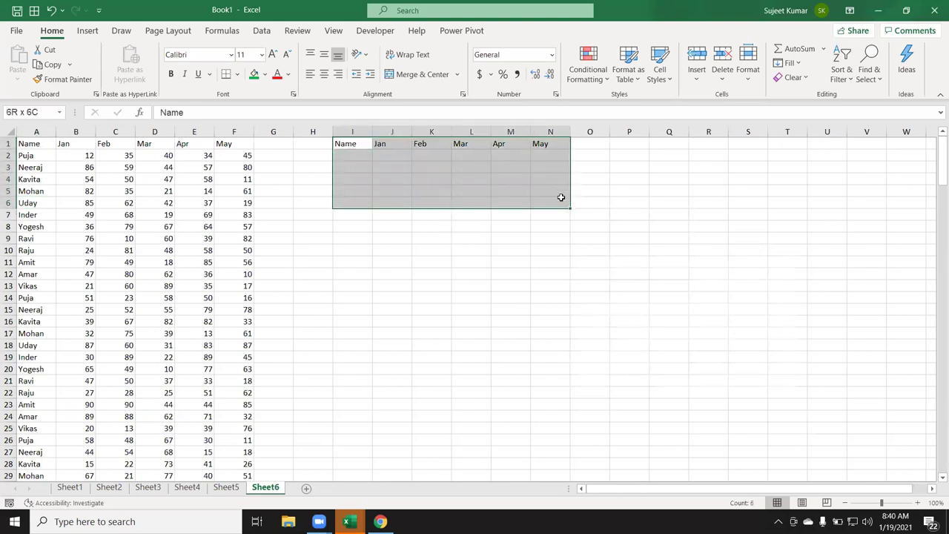
click(238, 75)
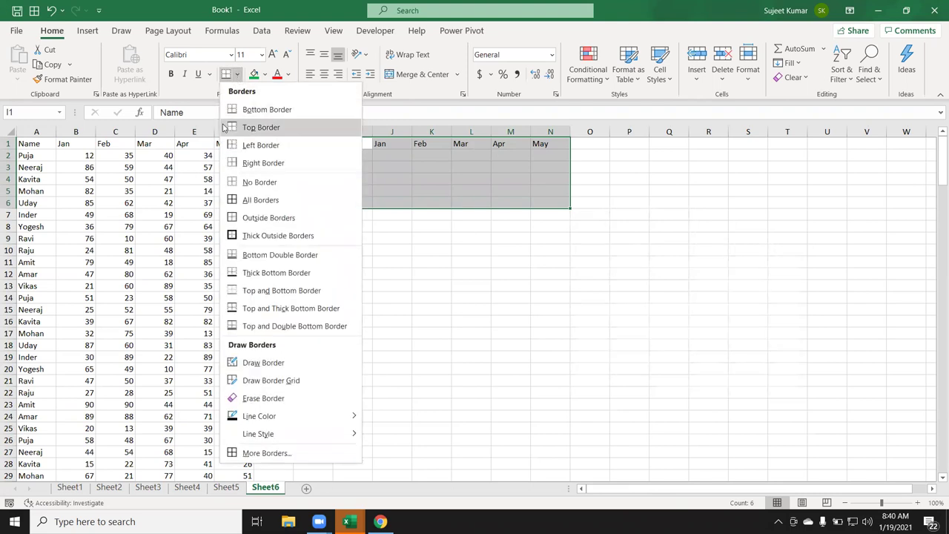
click(245, 199)
click(347, 215)
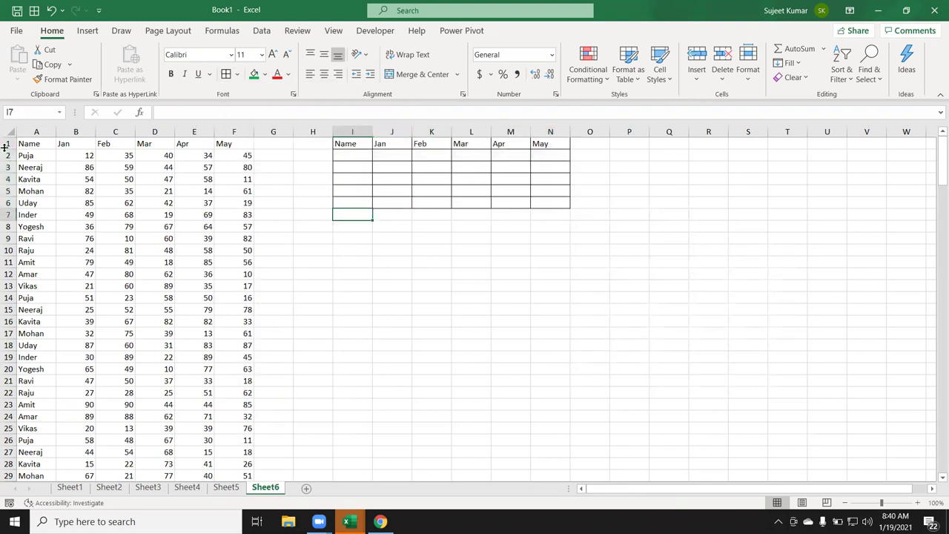
click(40, 140)
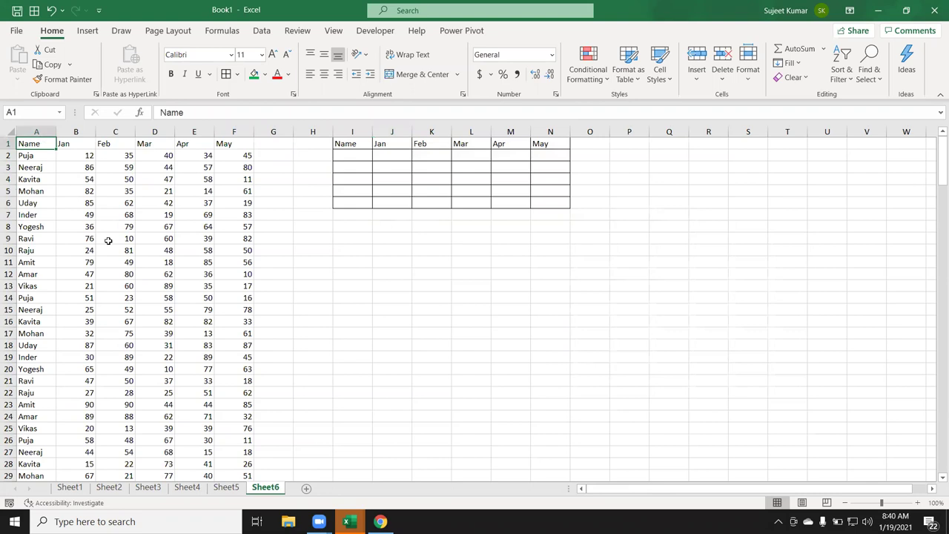
- Enter 1 in I8 as the row counter
click(344, 161)
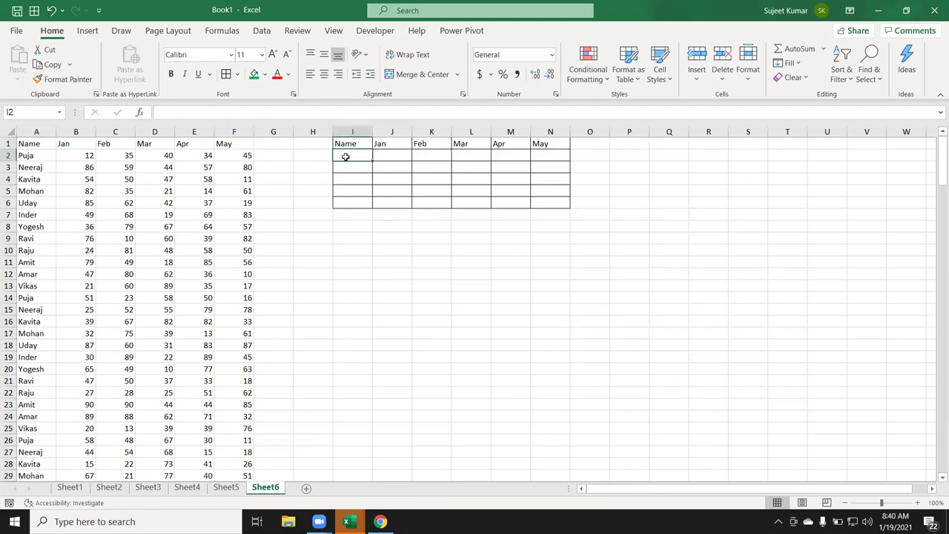
click(349, 226)
text(1)
key(Return)
- Enter =OFFSET(A1,I8,0) in I2
click(364, 153)
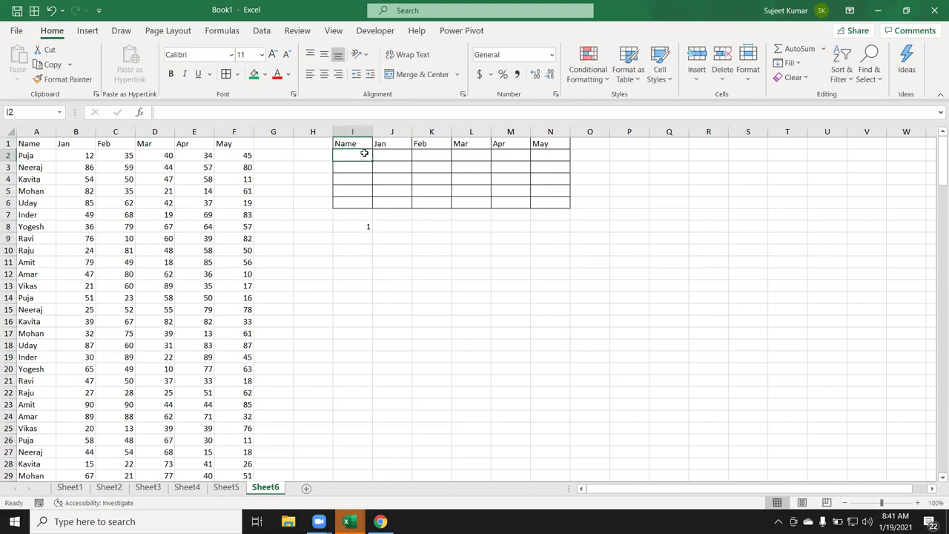
text(=of)
key(Tab)
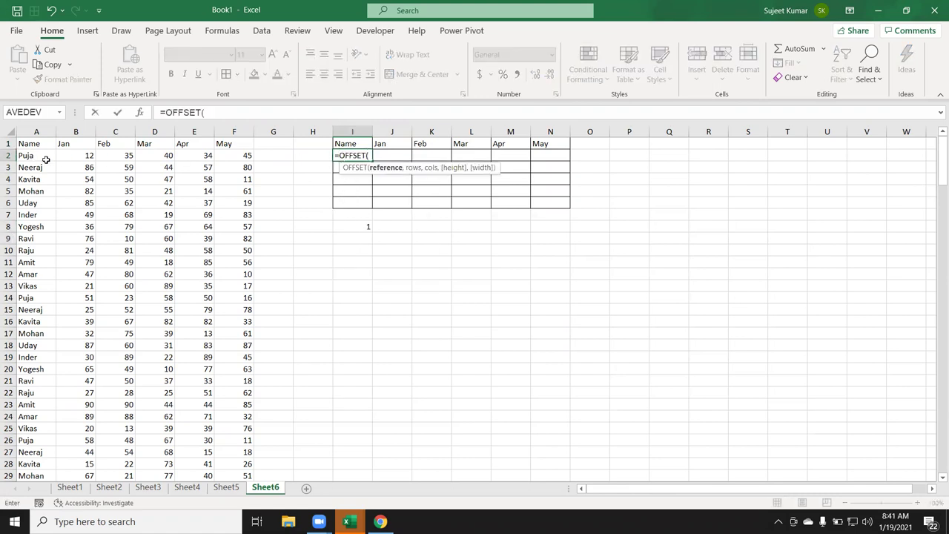
click(35, 143)
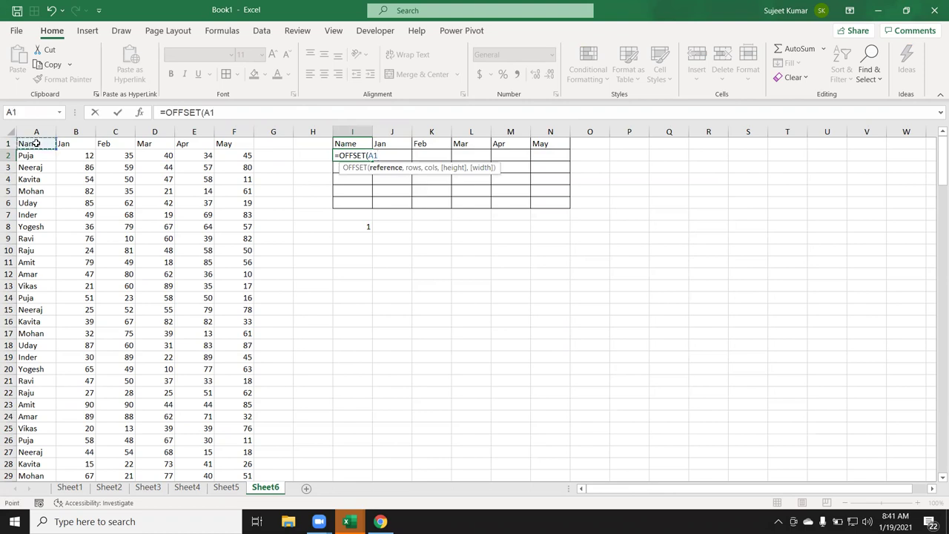
text(,)
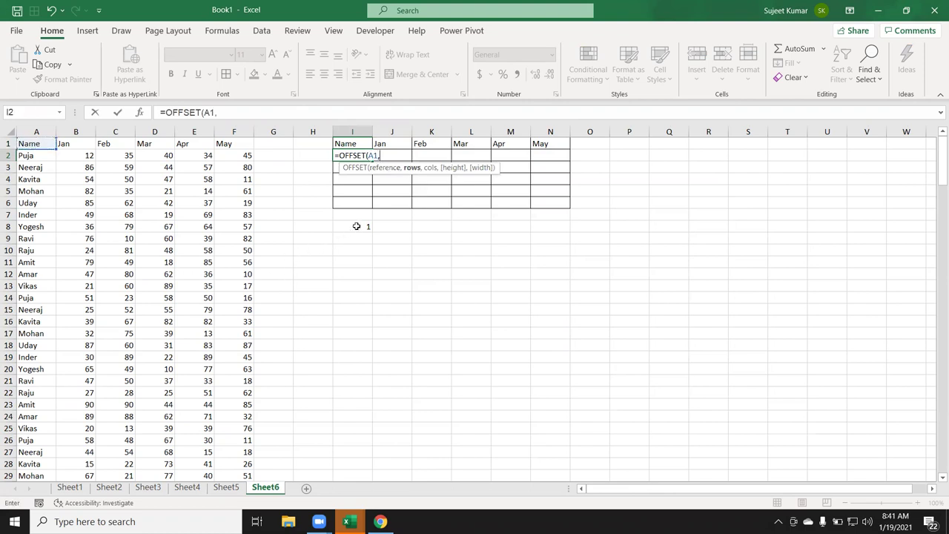
click(356, 226)
text(,0)
key(Return)
- Change the I2 formula to OFFSET(A$1,$I$8,0) using F4 locking
click(349, 154)
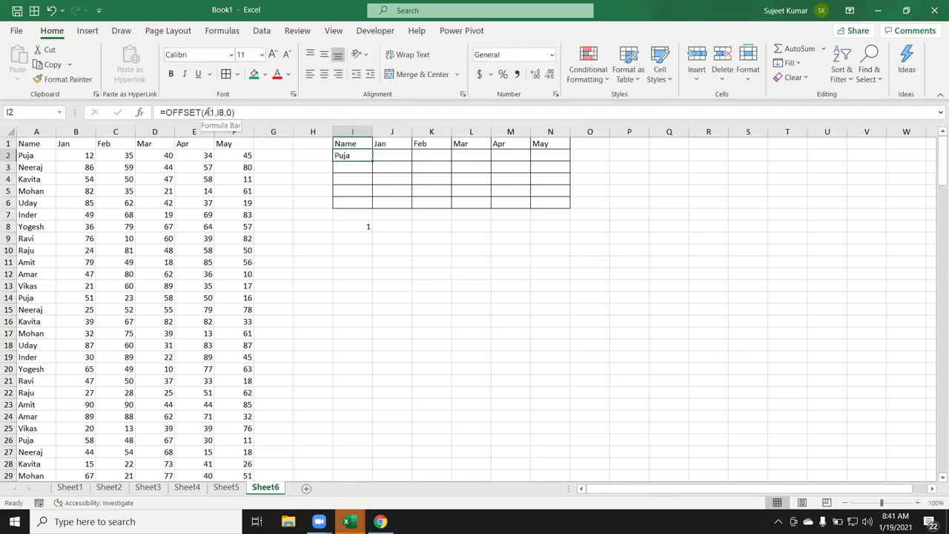
click(208, 112)
key(Left)
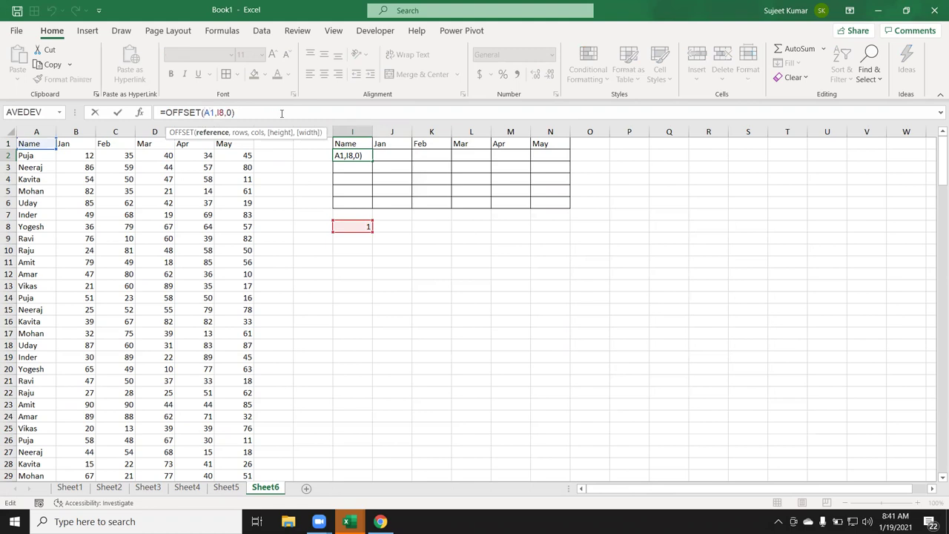
double_click(211, 112)
key(F4)
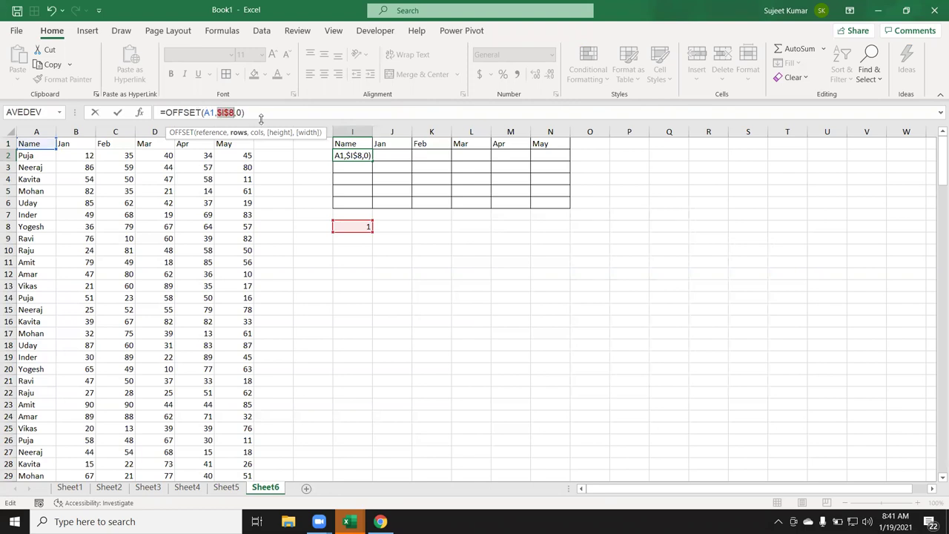
click(213, 112)
key(F4)
key(F4)
key(ctrl+Return)
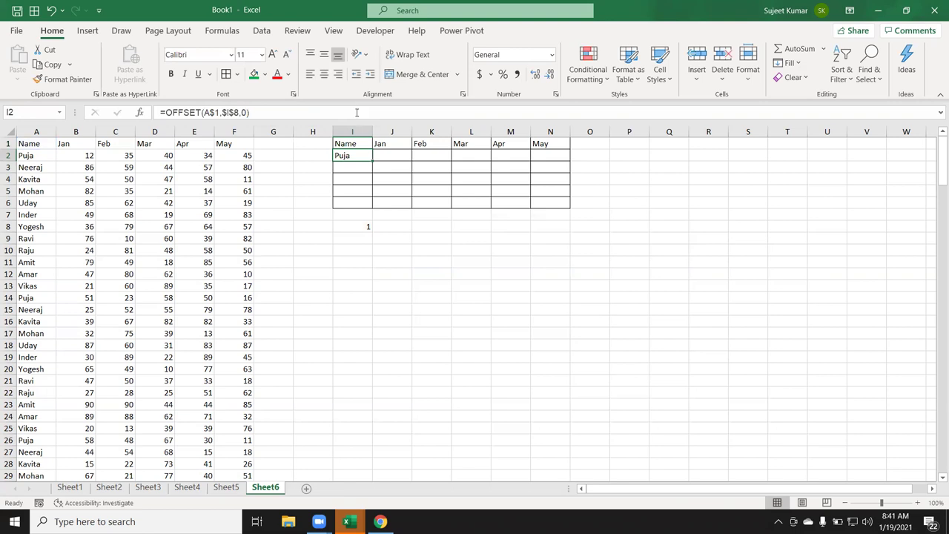
- Fill the OFFSET formula down to I6 and adjust I3's offset so it shows Neeraj
drag(373, 160, 371, 205)
click(359, 171)
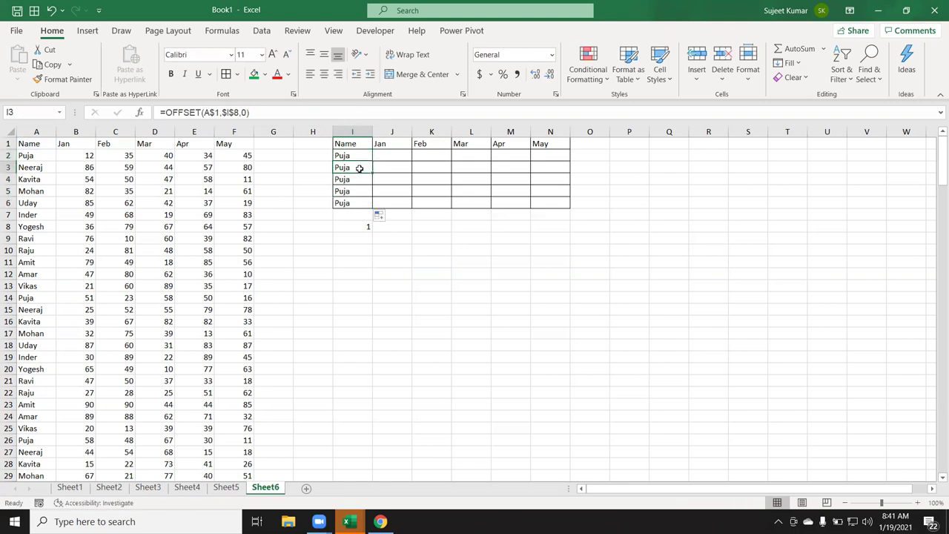
click(241, 112)
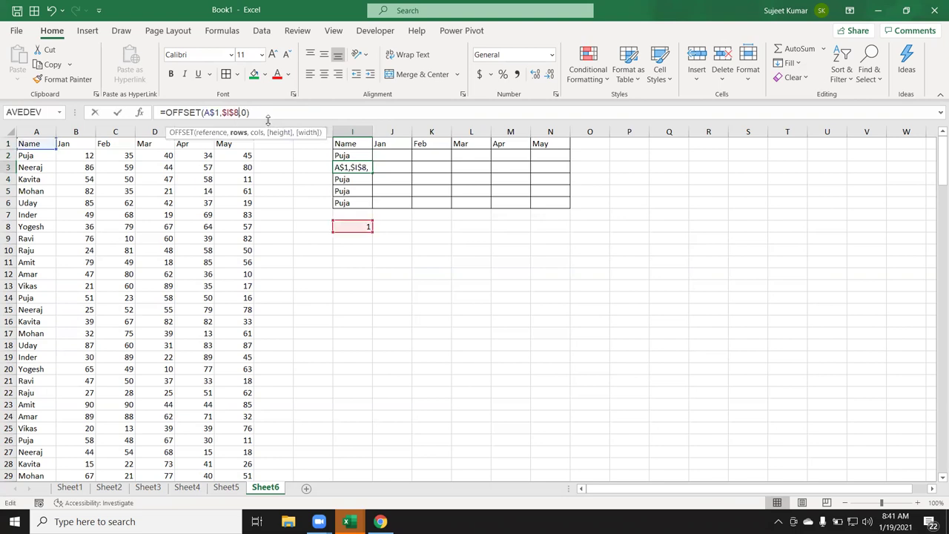
text(+)
key(BackSpace)
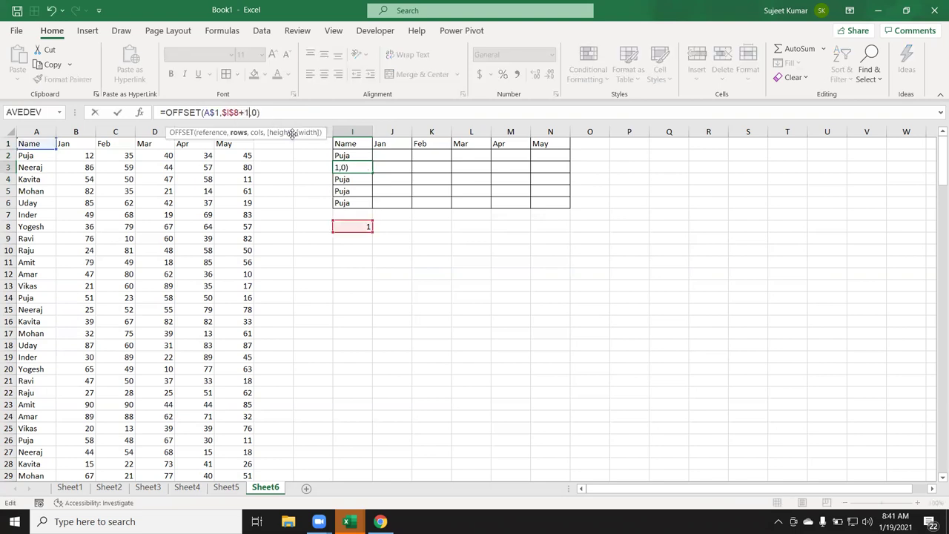
key(Return)
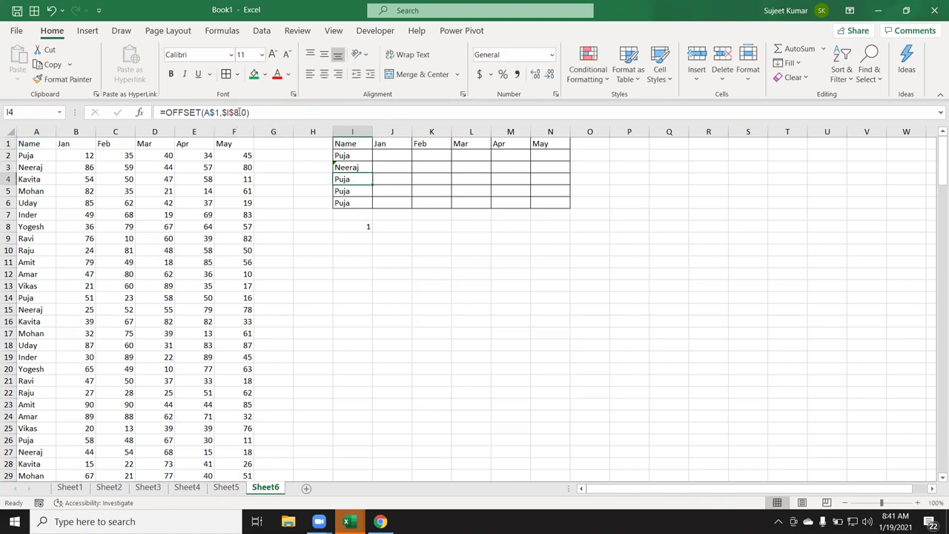
- Confirm I4 and add +4 and +5 offsets in I5 and I6, showing Uday and Inder
click(241, 112)
key(Return)
click(243, 112)
text(+4)
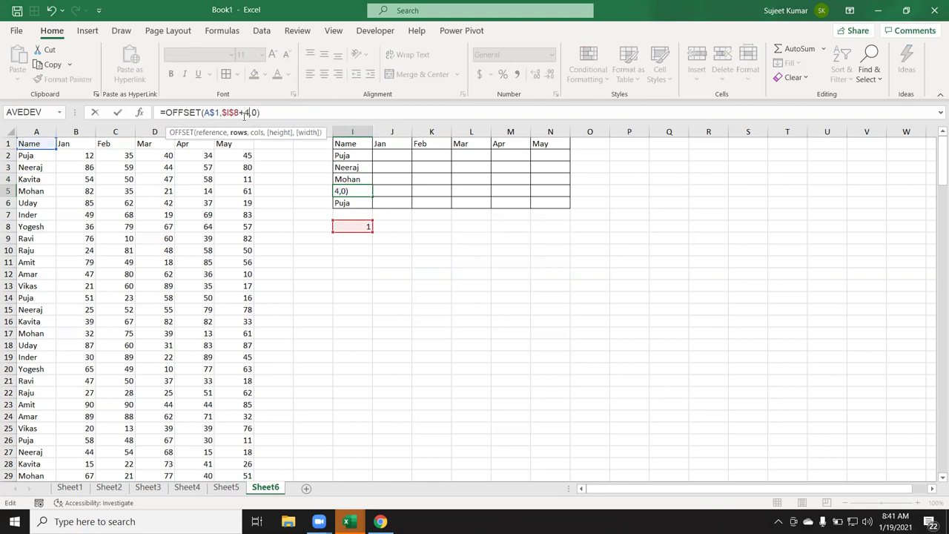
key(Return)
click(244, 112)
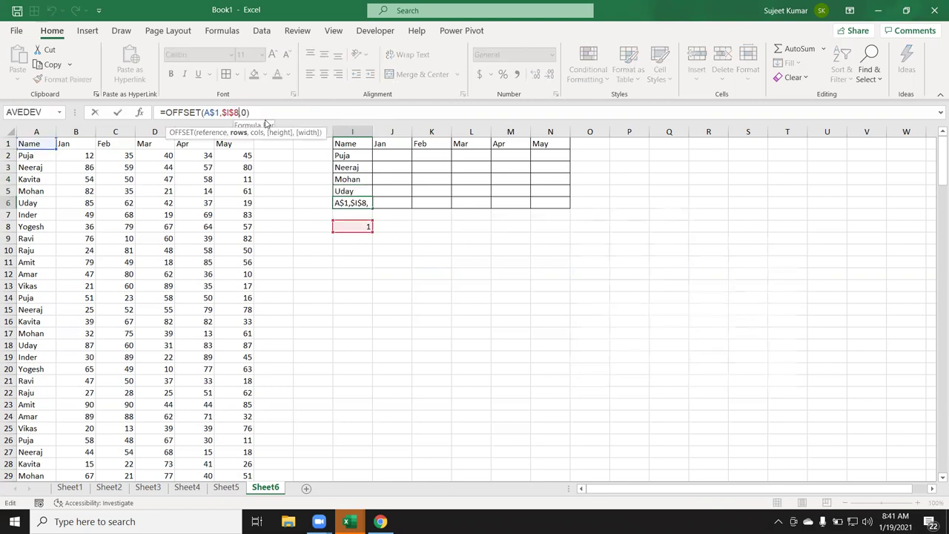
text(+5)
key(Return)
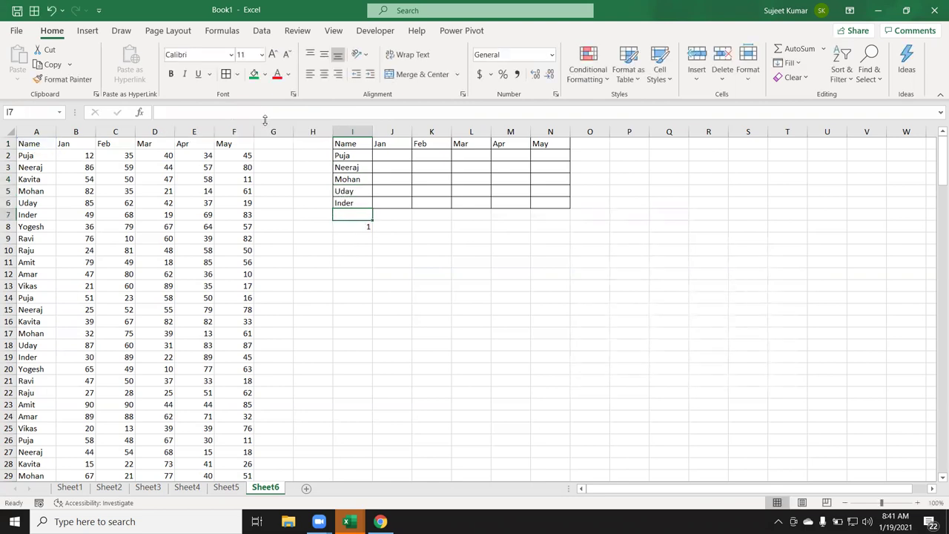
- Copy the I2:I6 offset formulas across to column N
mouse_move(353, 157)
mouse_down()
mouse_move(366, 203)
mouse_move(548, 230)
mouse_up()
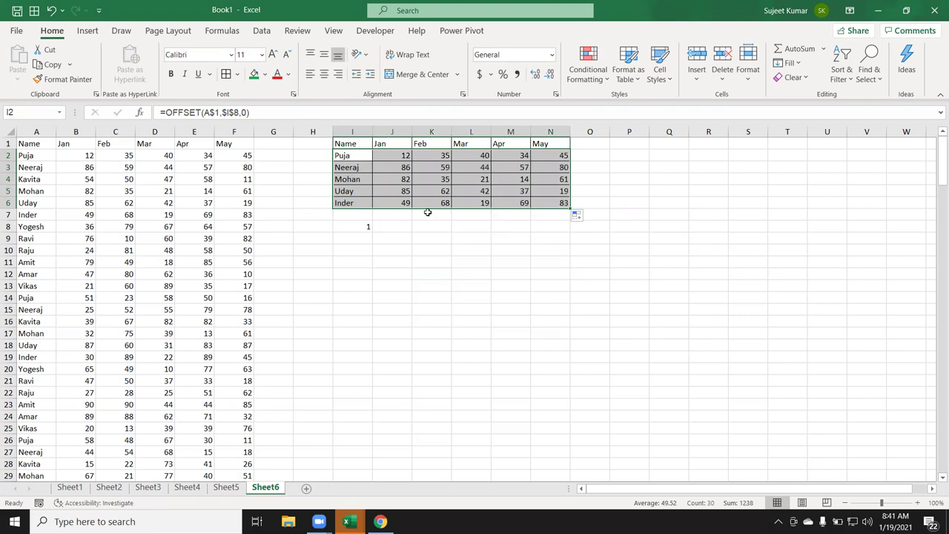
click(363, 167)
click(374, 194)
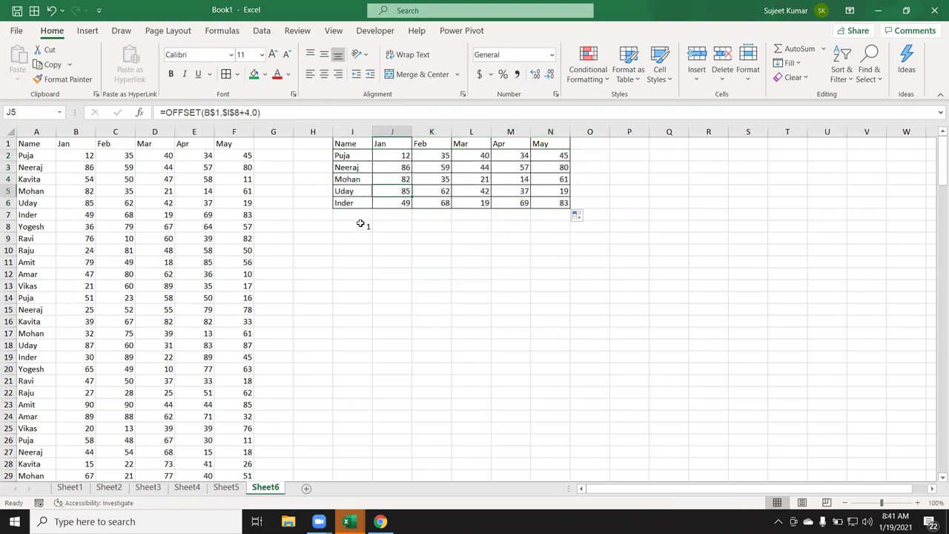
- Test I8 with 2 and 3 against the source names, then reset it to 1
click(360, 225)
text(2)
key(Return)
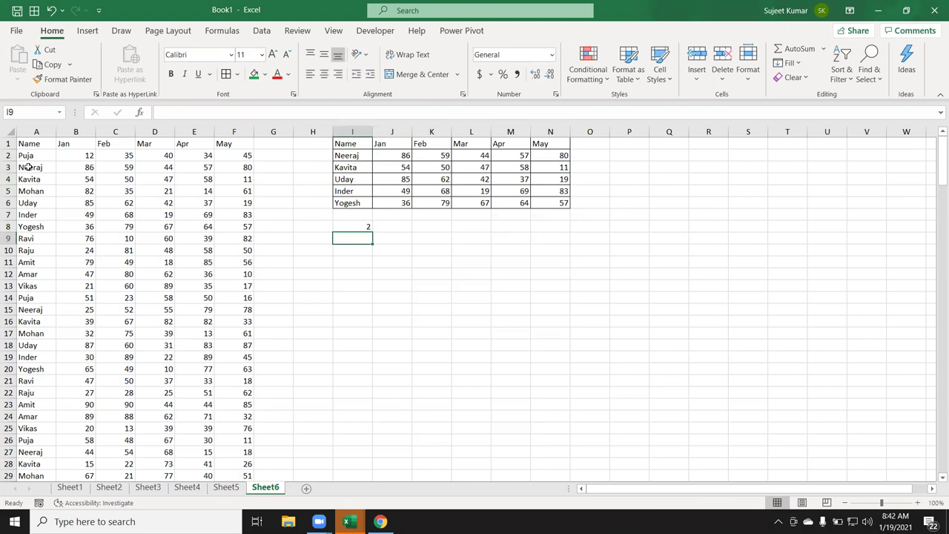
drag(24, 168, 37, 226)
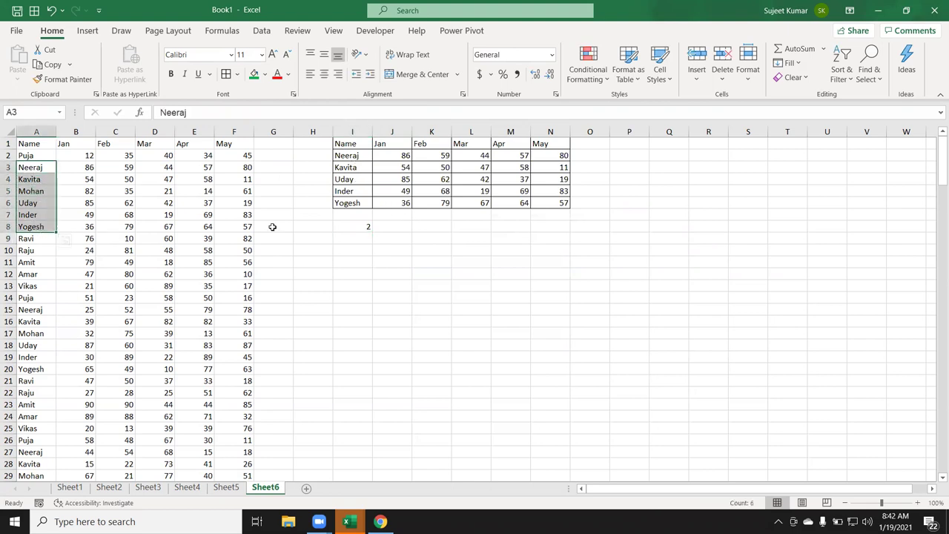
click(359, 227)
text(3)
key(Return)
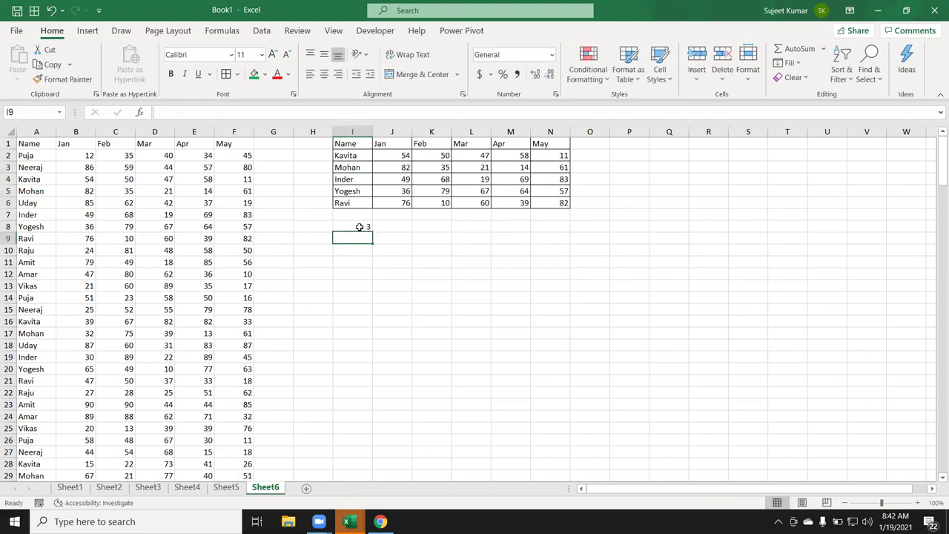
drag(24, 179, 35, 238)
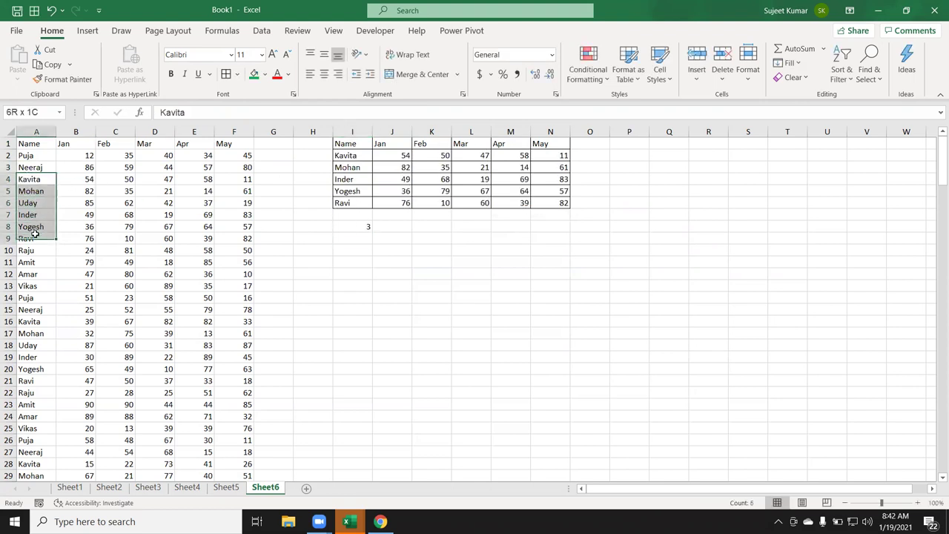
click(535, 205)
click(371, 225)
text(1)
key(Return)
- Draw a Form Controls scroll bar in column O beside the table and open Format Control
click(375, 31)
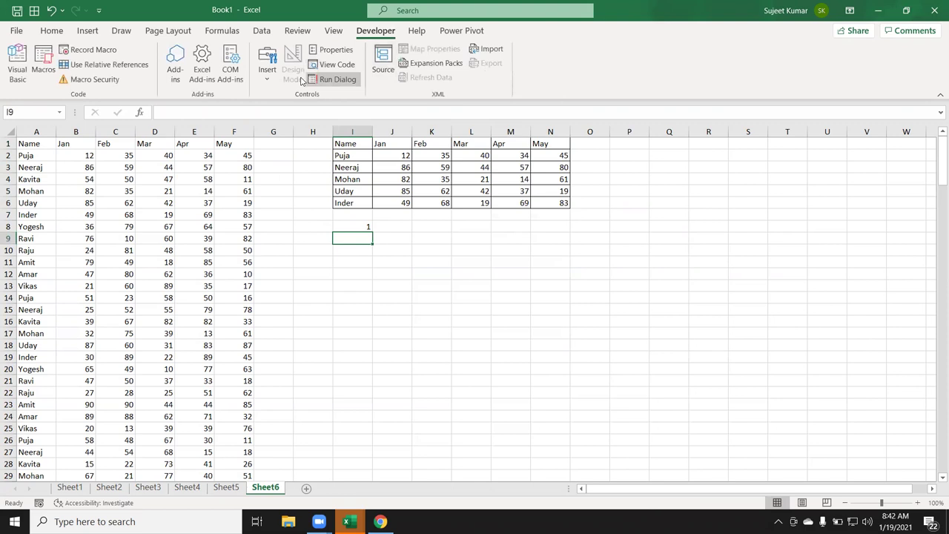
click(267, 63)
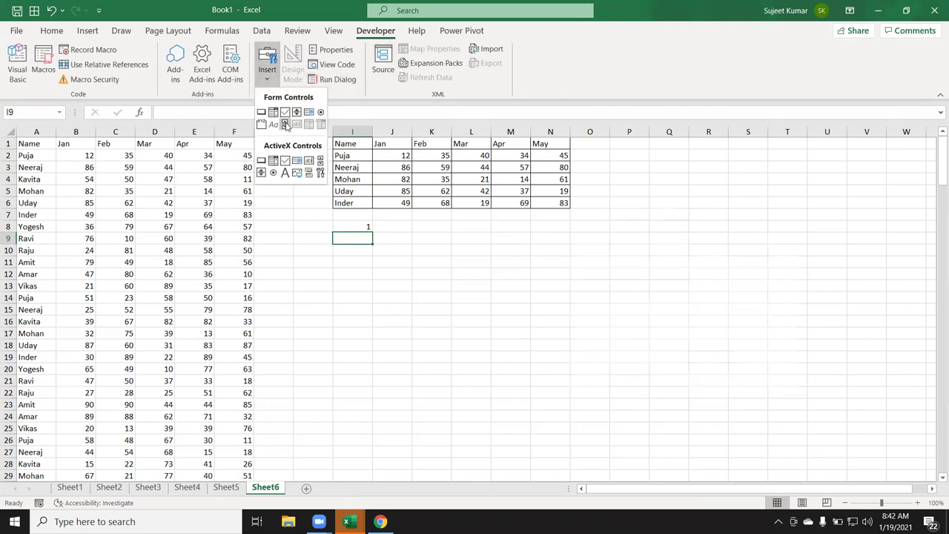
click(285, 125)
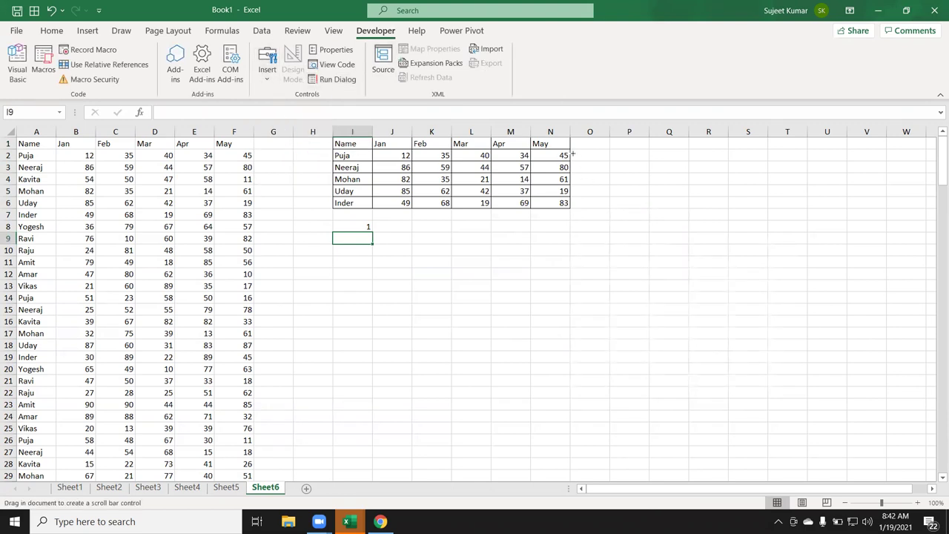
drag(573, 149, 586, 211)
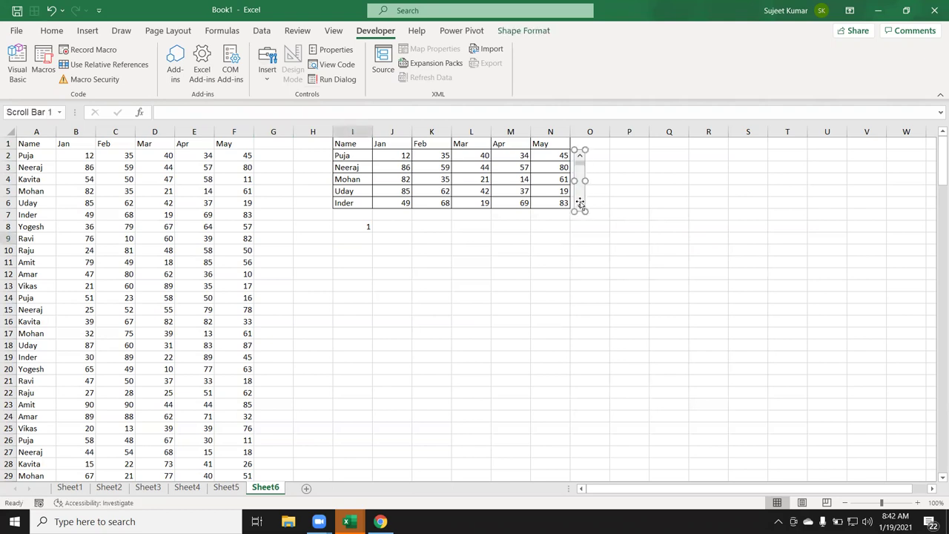
drag(580, 199, 576, 196)
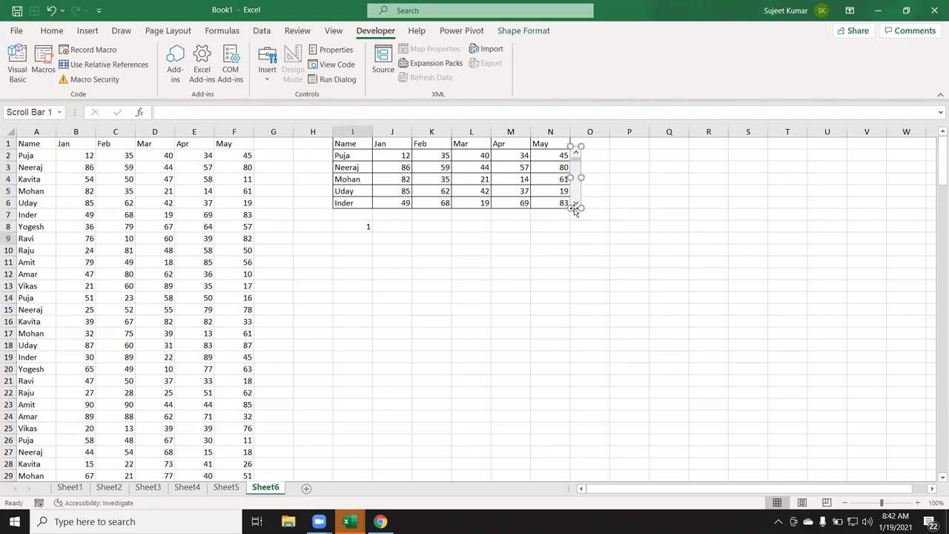
click(542, 237)
right_click(574, 200)
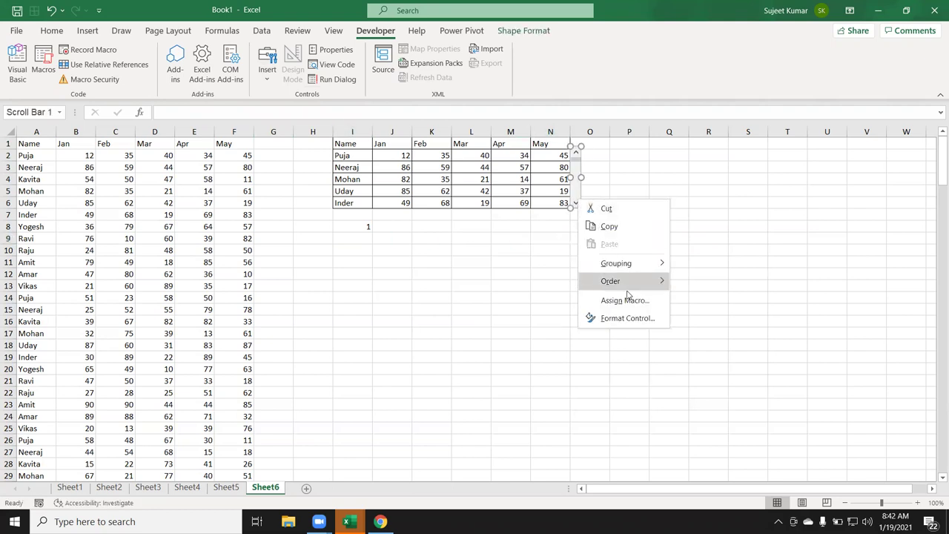
click(628, 318)
- Set the scroll bar to minimum 1, maximum 200, page change 1, linked to $I$8
double_click(578, 245)
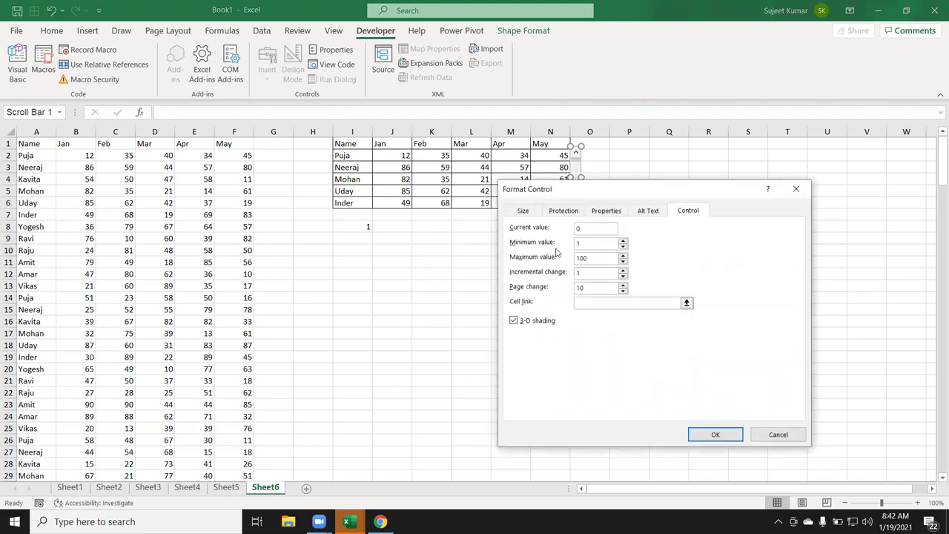
double_click(582, 259)
text(20)
click(582, 303)
click(366, 229)
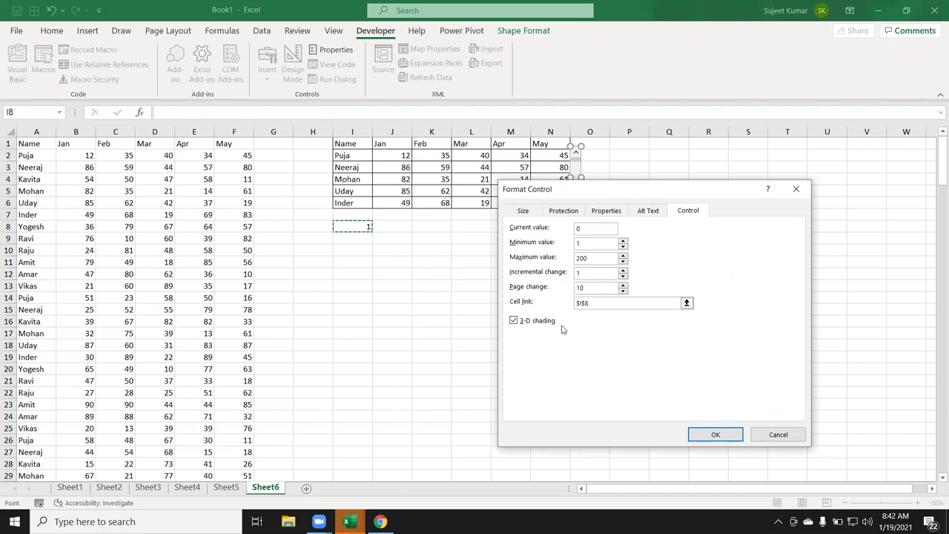
click(582, 289)
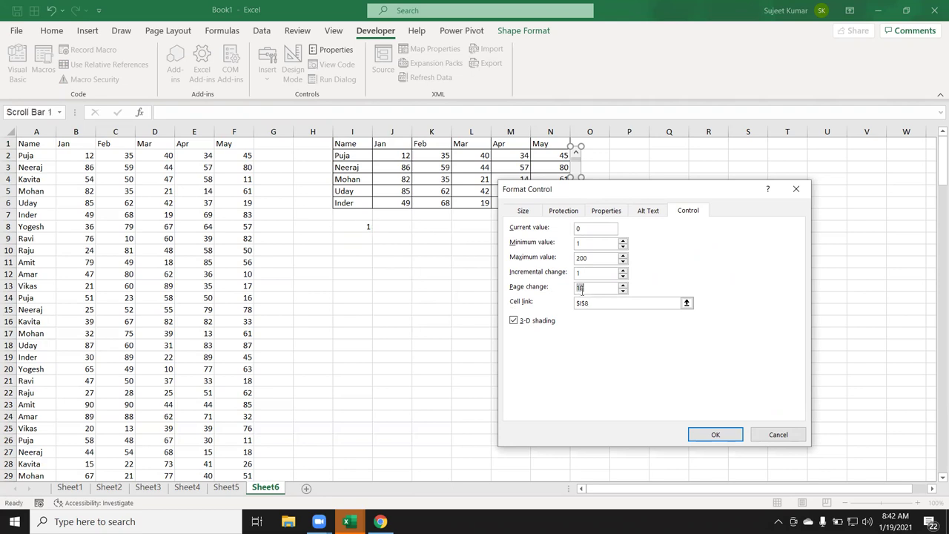
click(718, 434)
click(339, 295)
click(86, 273)
- Check the end of the name list in column A and return to the top
key(Left)
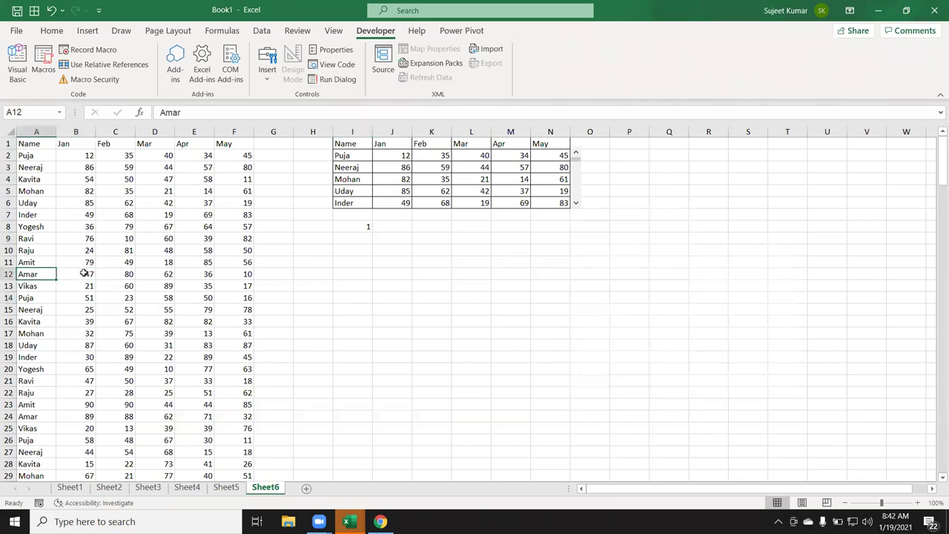
key(ctrl+Down)
key(Down)
key(ctrl+Up)
key(ctrl+Up)
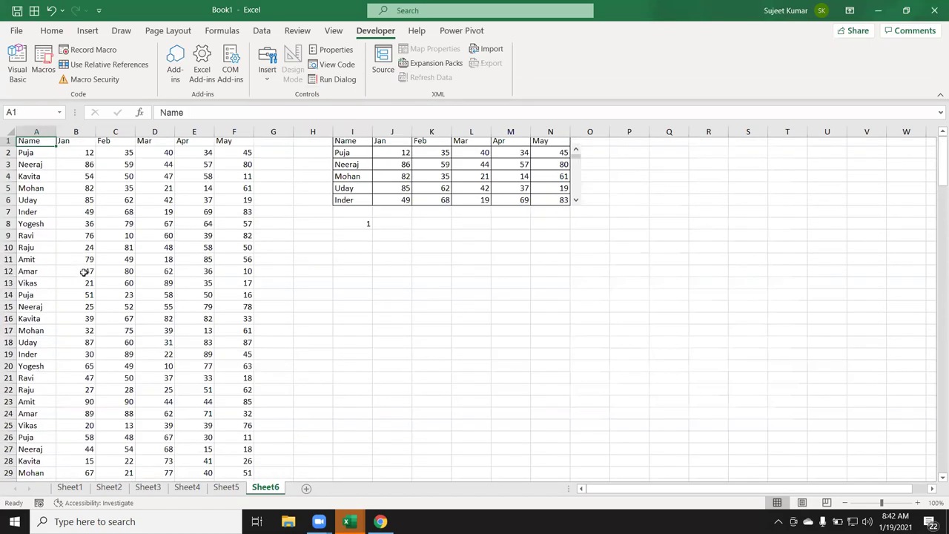
- Step the table with the scroll bar, return it to 1, and select I1:N6 for a chart
click(575, 202)
click(575, 203)
mouse_move(575, 159)
mouse_down()
mouse_move(572, 189)
mouse_move(576, 162)
mouse_up()
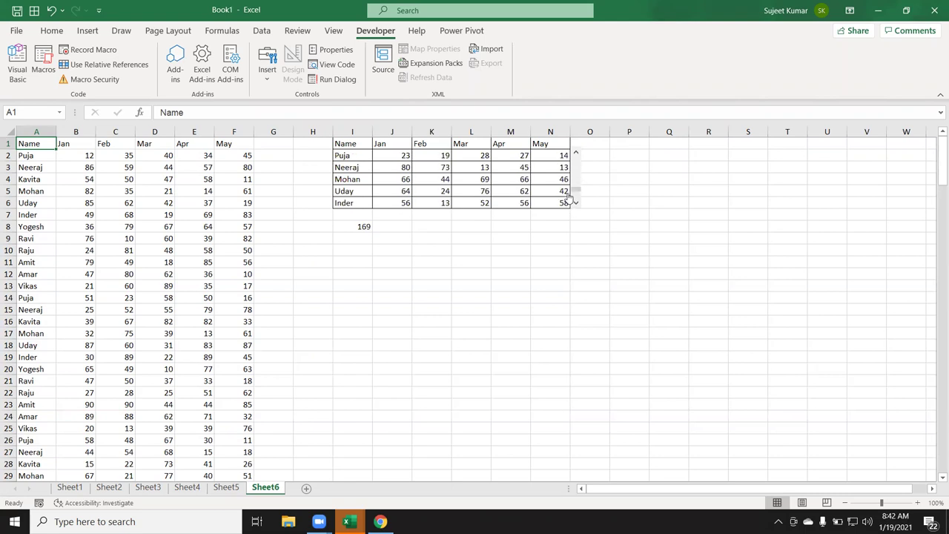
mouse_move(576, 162)
mouse_down()
mouse_move(572, 189)
mouse_move(575, 155)
mouse_up()
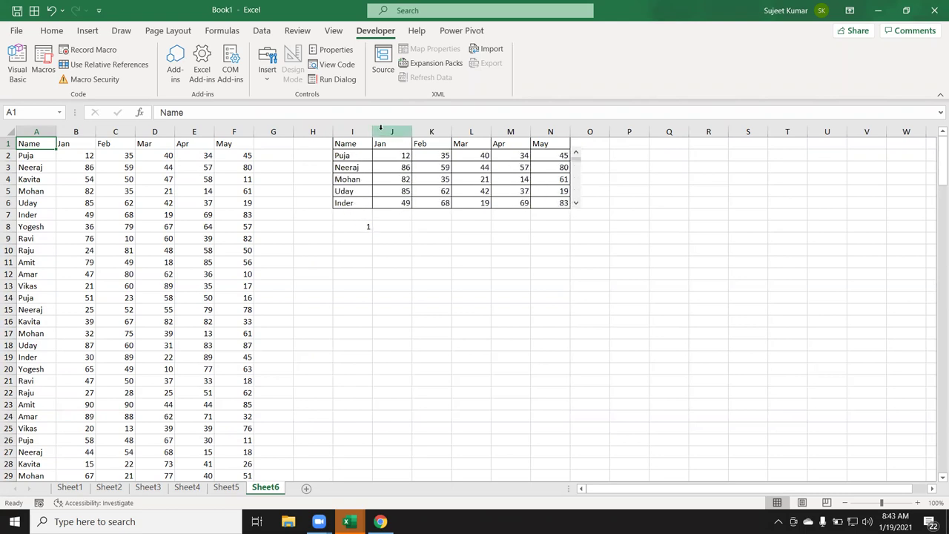
drag(367, 143, 549, 204)
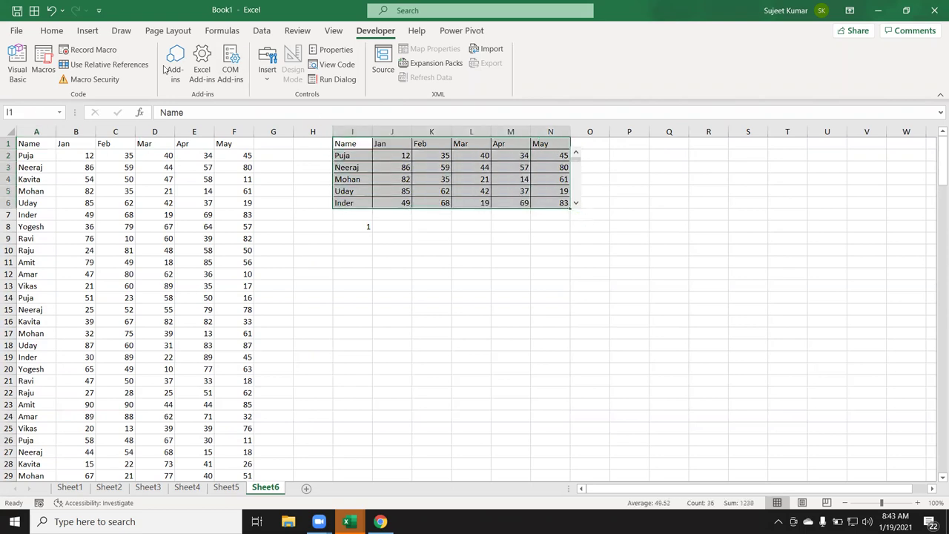
click(87, 31)
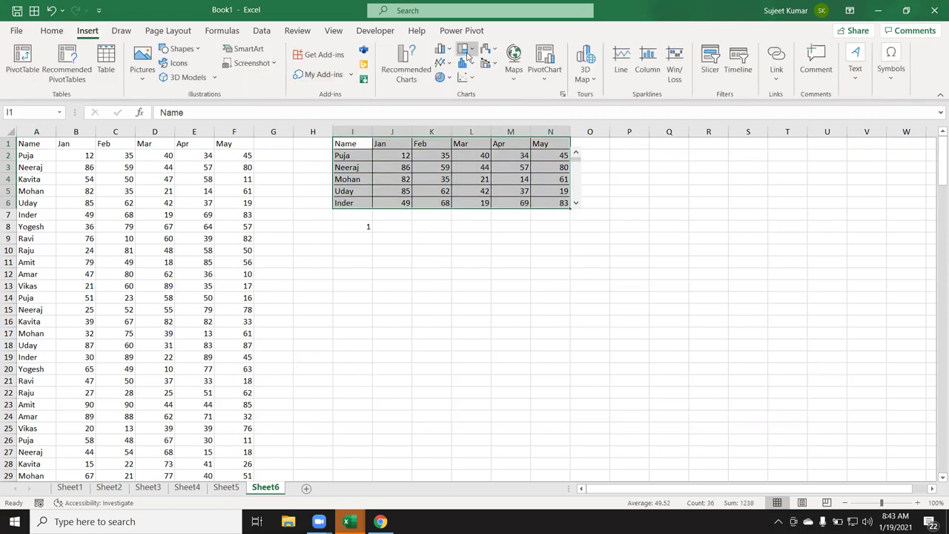
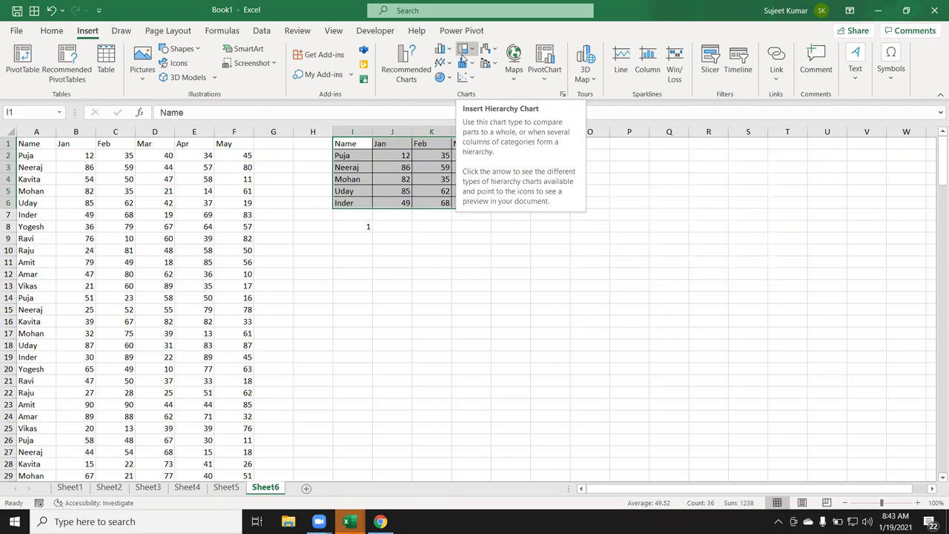
- Review the formulas in column I and re-edit and confirm I3's OFFSET formula
click(398, 192)
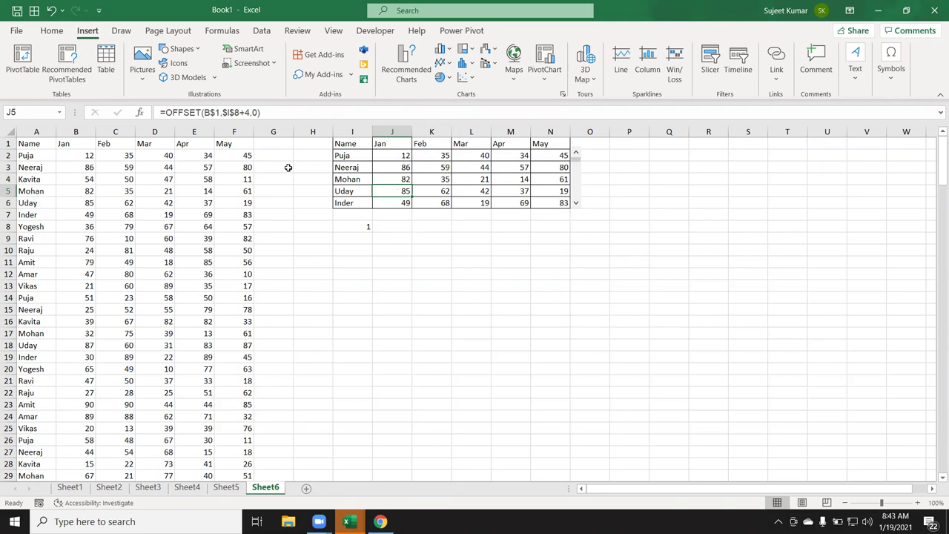
click(363, 155)
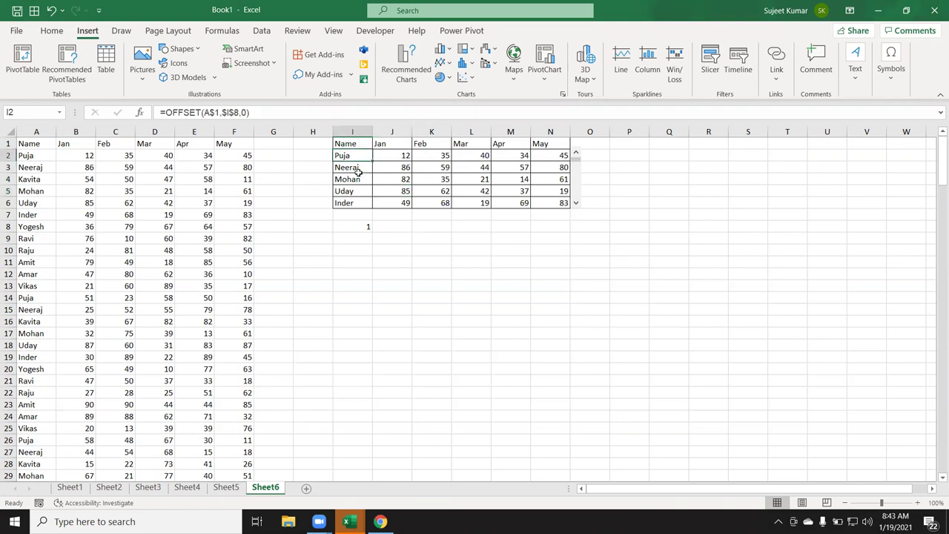
click(350, 143)
click(349, 151)
click(355, 169)
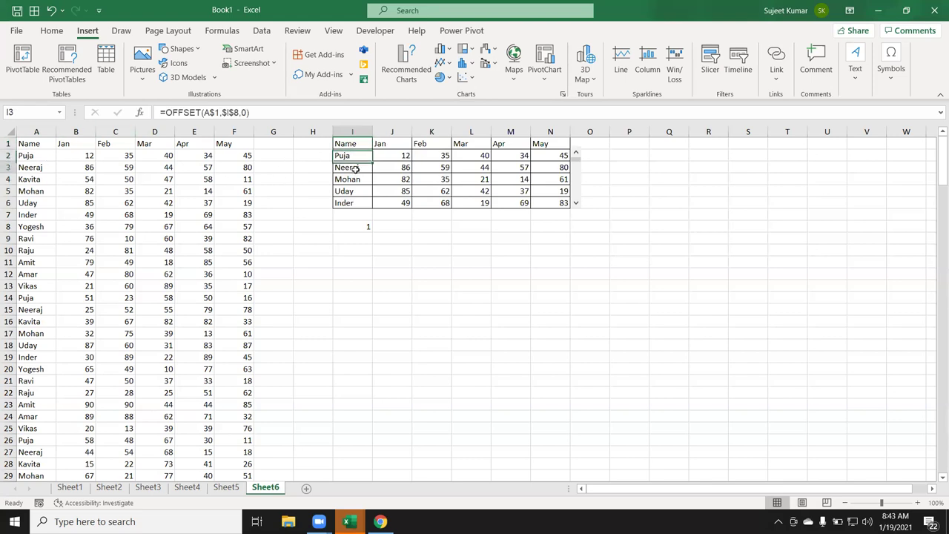
click(241, 113)
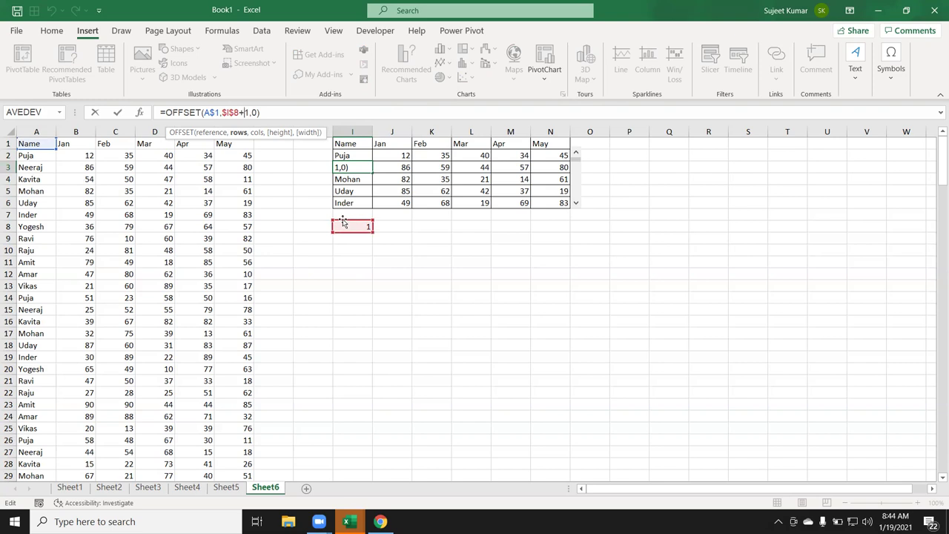
key(ctrl+Return)
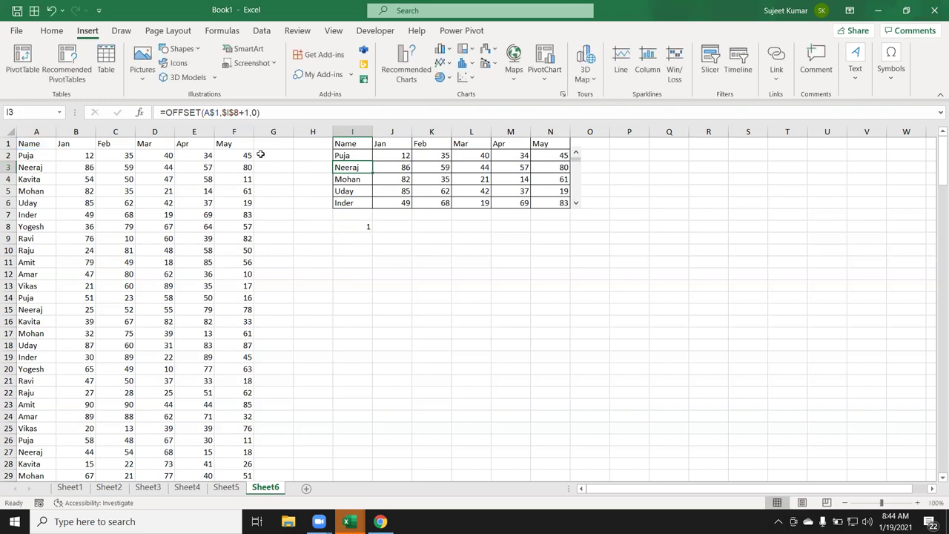
key(F2)
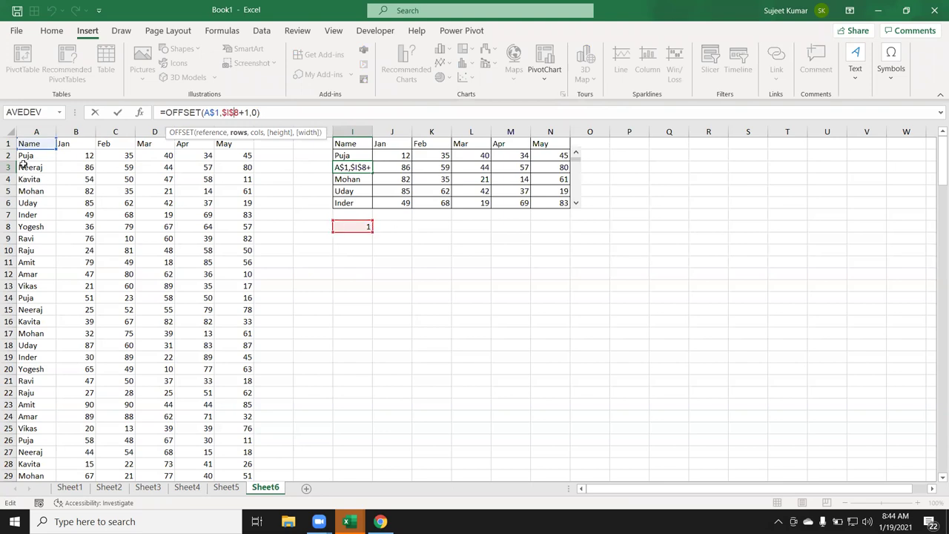
key(ctrl+Return)
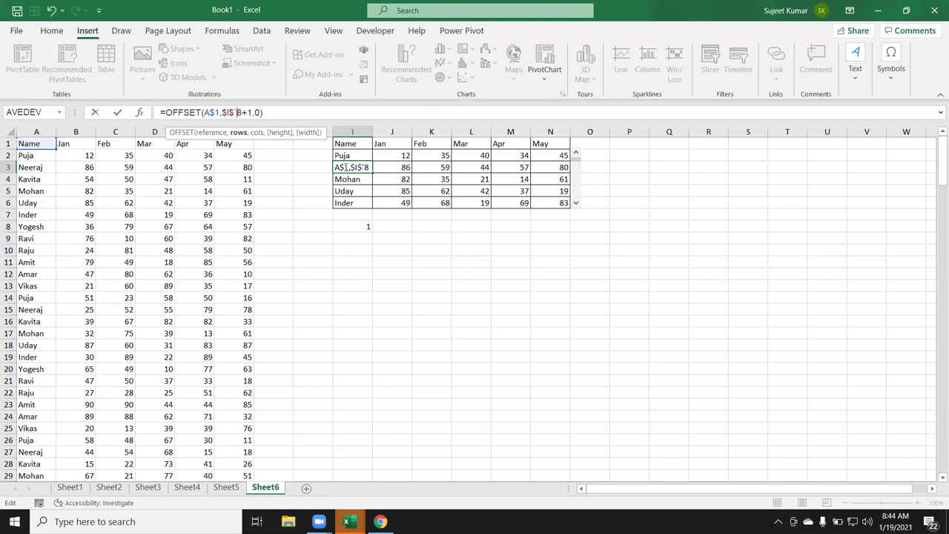
- Change I4's OFFSET row offset to $I$8+2
click(357, 179)
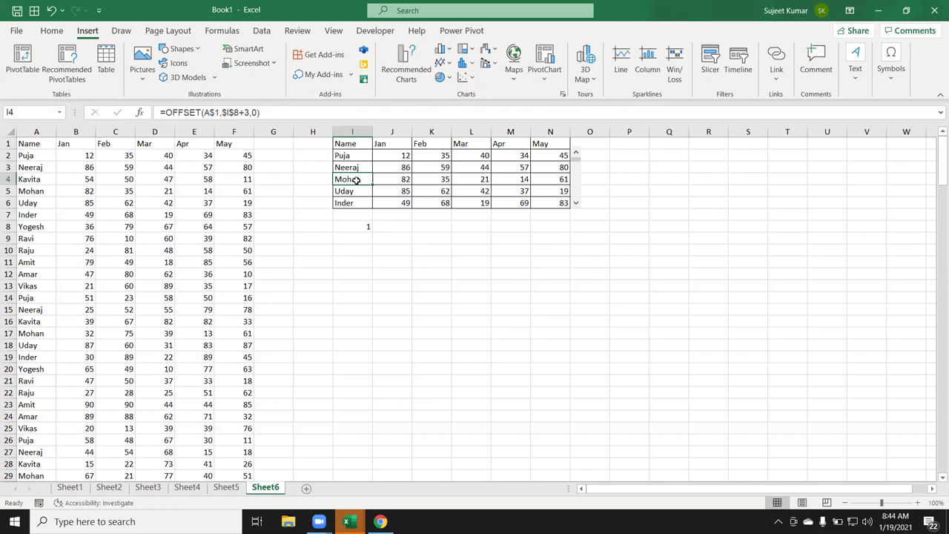
click(356, 169)
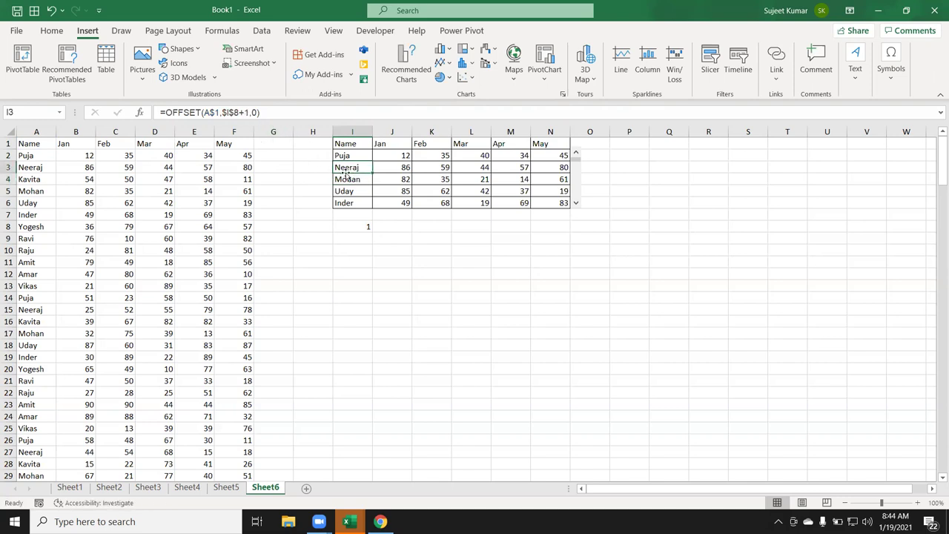
click(346, 178)
click(247, 111)
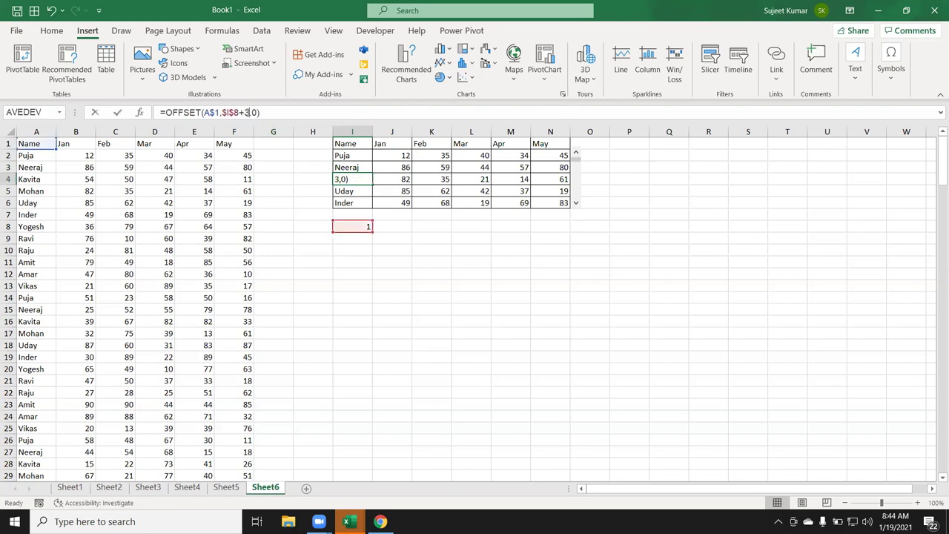
key(BackSpace)
text(2)
key(Return)
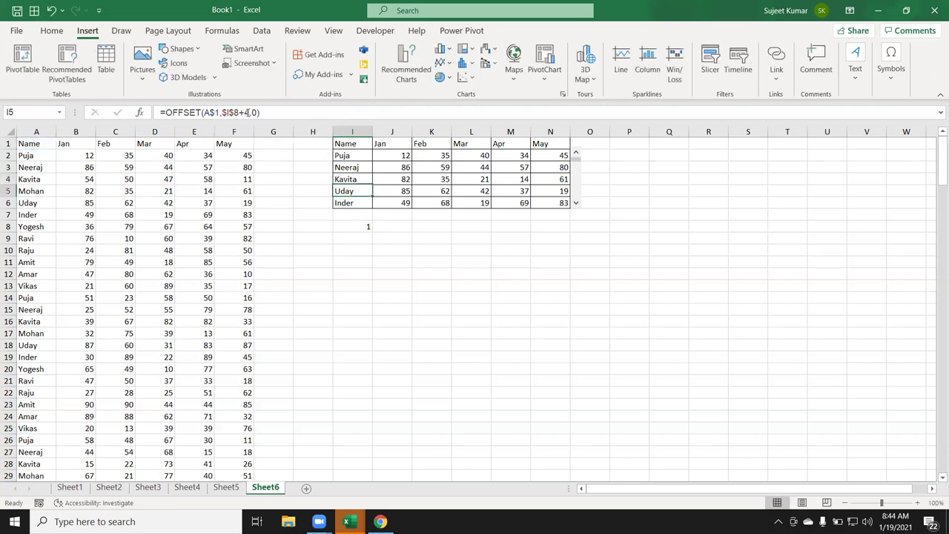
- Change I5 and I6 offsets to +3 and +4, listing Mohan and Uday
click(247, 112)
key(BackSpace)
text(3)
key(Return)
click(249, 112)
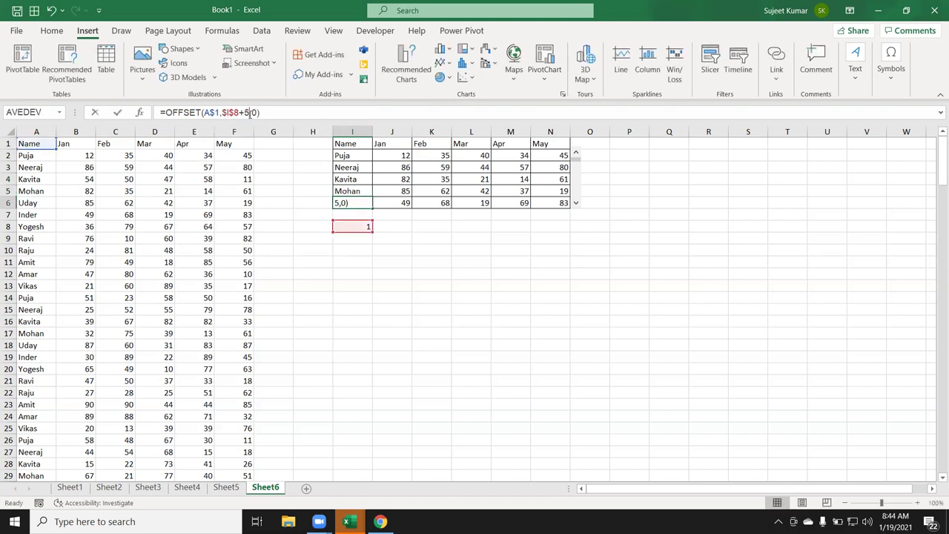
key(BackSpace)
text(4)
key(Return)
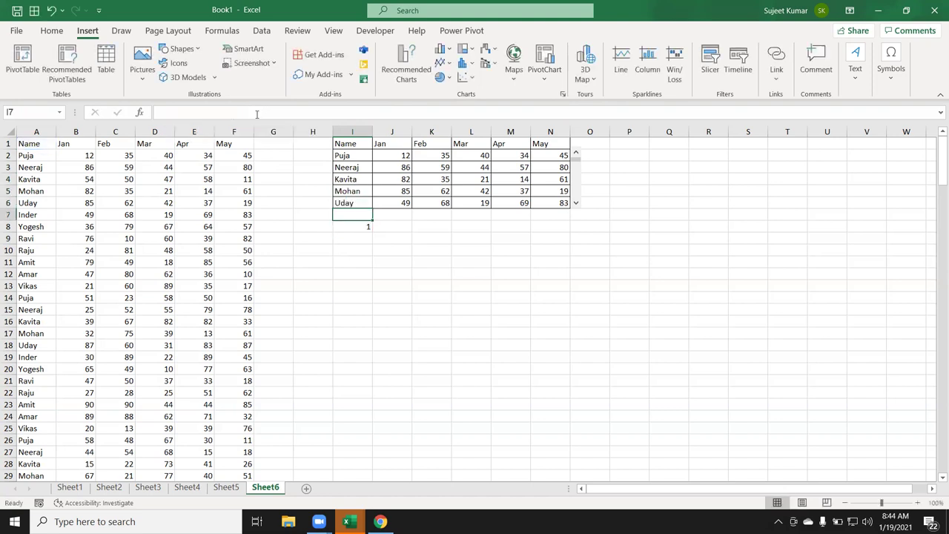
click(356, 168)
click(350, 191)
click(348, 203)
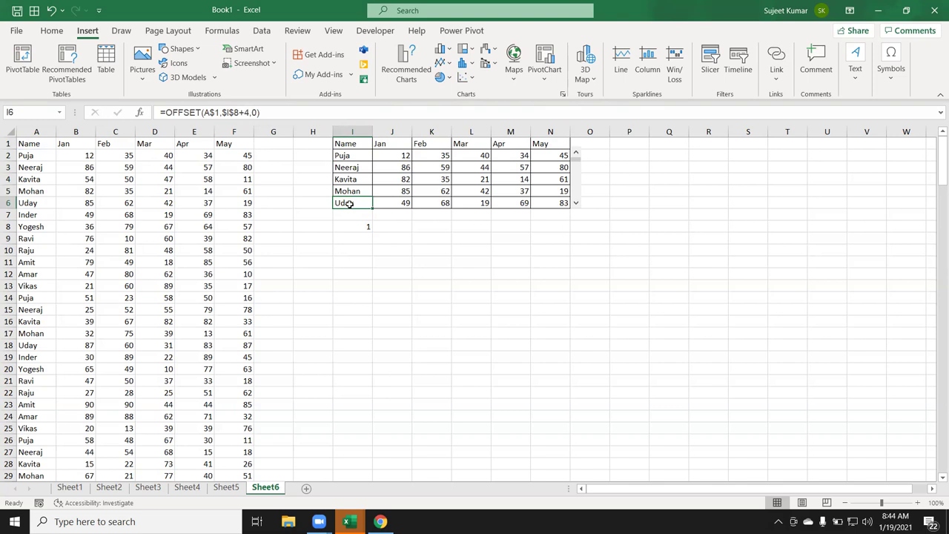
- Append +ROW()-1 after $I$8 in I2's OFFSET formula
click(363, 167)
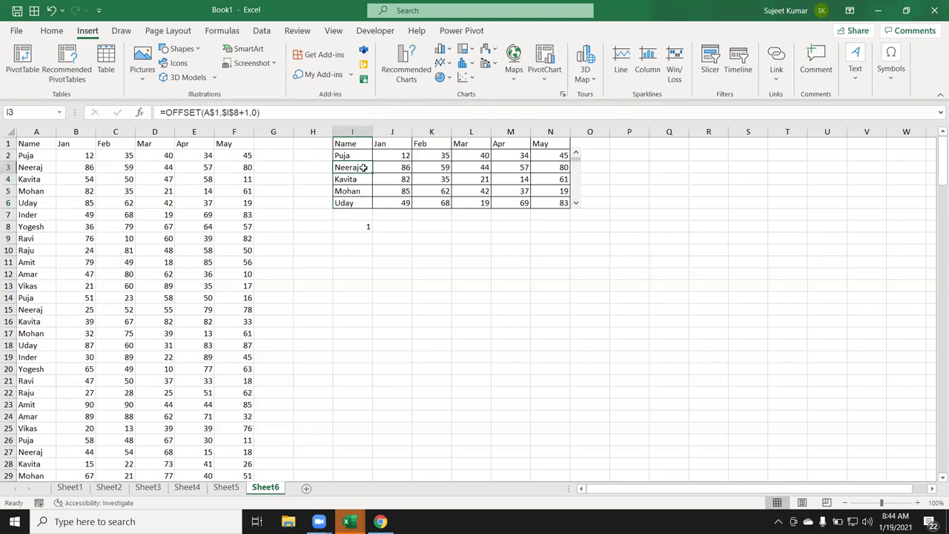
click(364, 155)
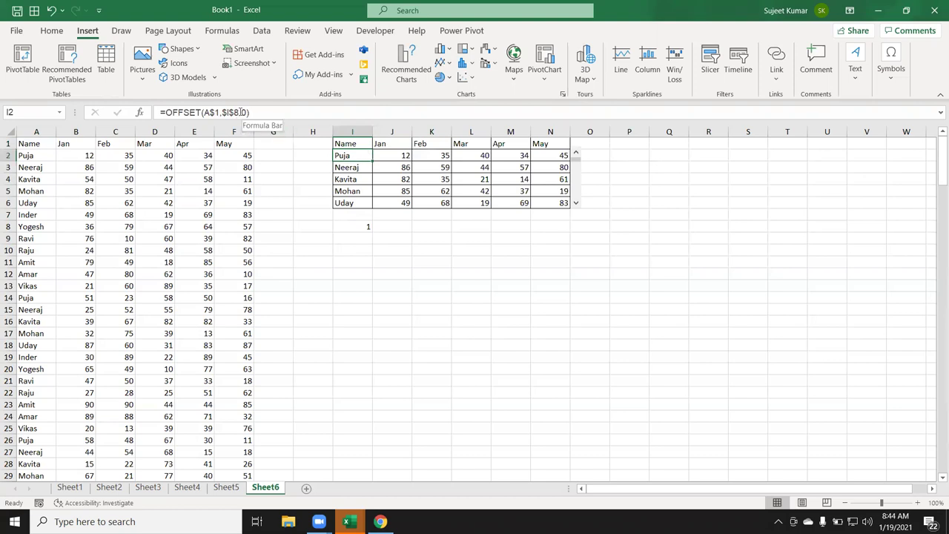
click(241, 112)
text(+row)
key(Tab)
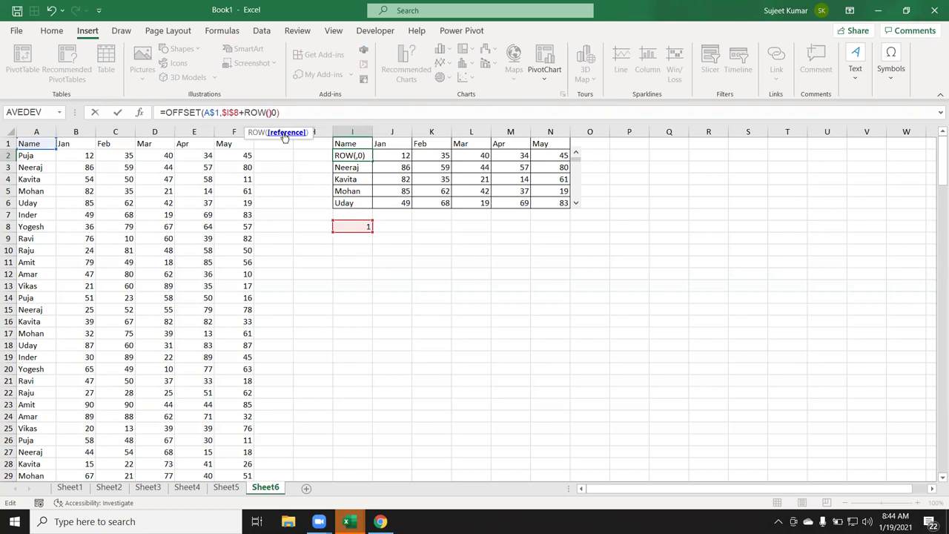
text()-1)
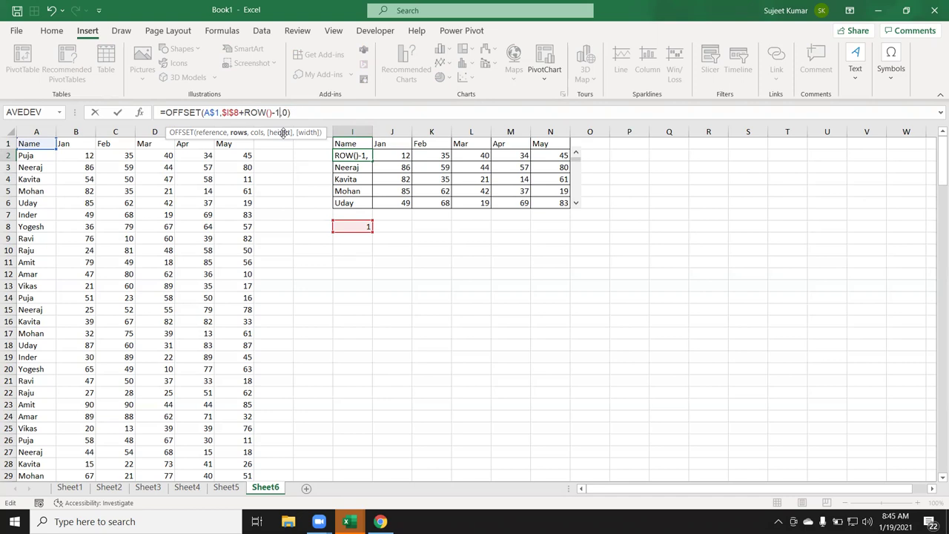
key(ctrl+Return)
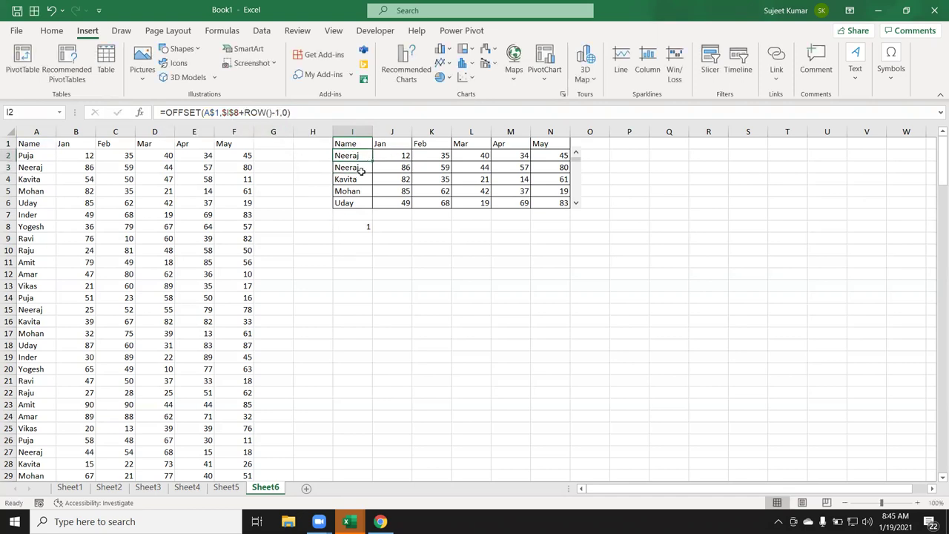
- Bracket the term so I2 reads =OFFSET(A$1,$I$8+(ROW()-1),0)
click(247, 112)
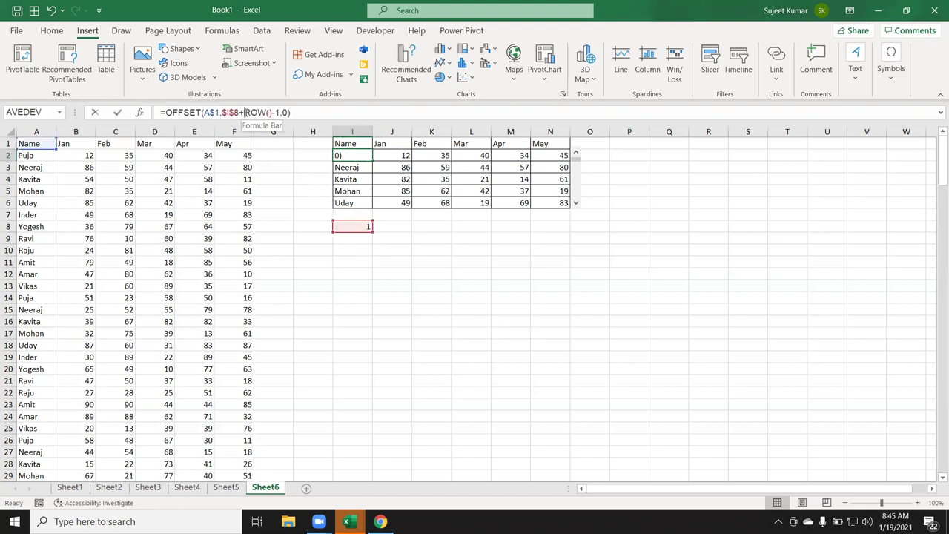
text(()
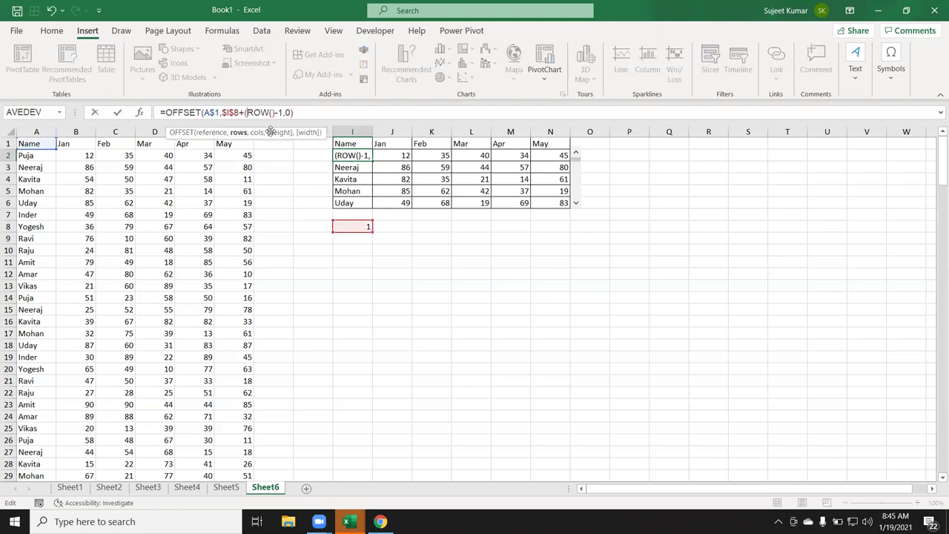
click(282, 111)
text())
key(Return)
key(Up)
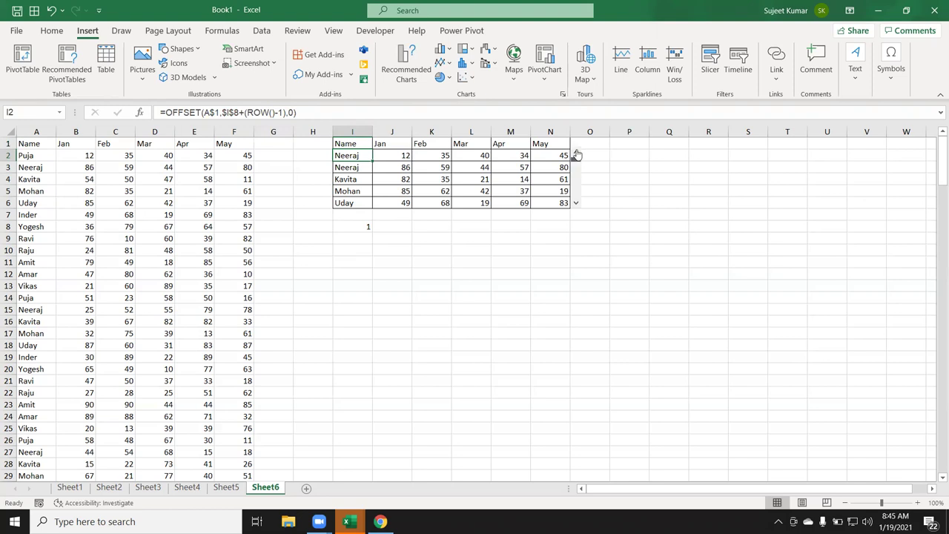
click(261, 113)
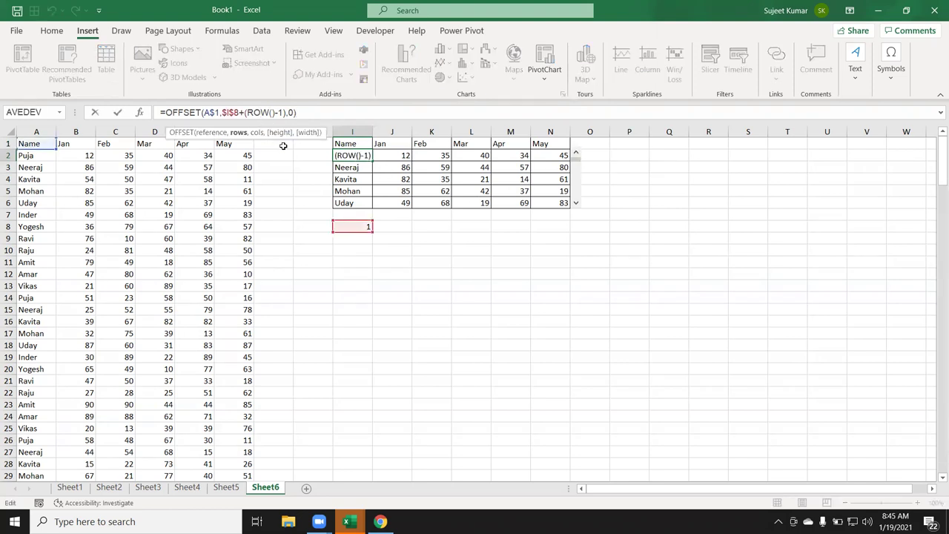
key(Escape)
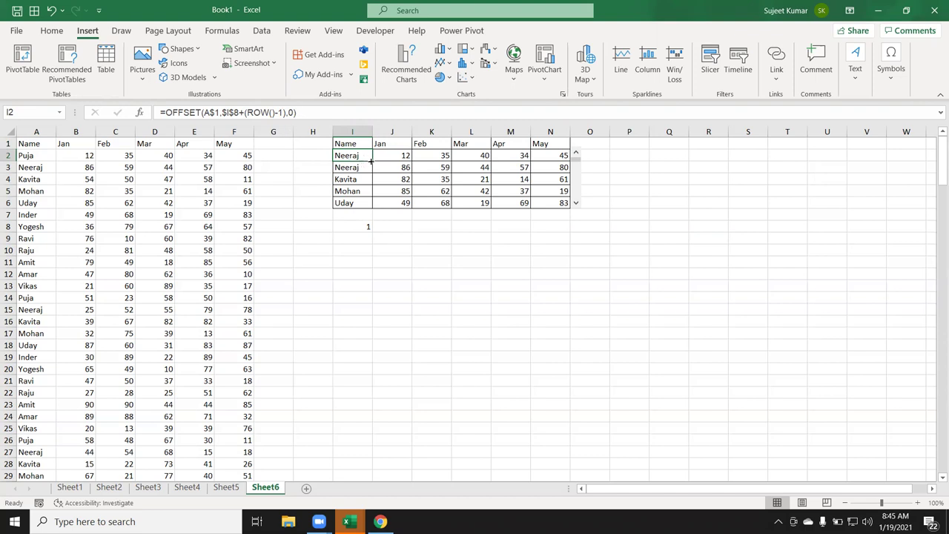
- Fill I2's ROW()-based formula down to I6 and set I8 to 0
double_click(371, 161)
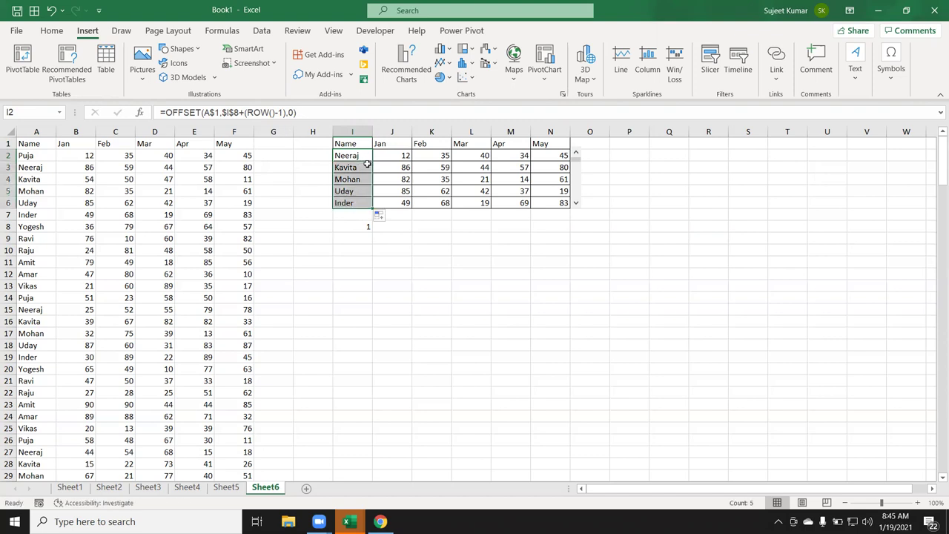
click(359, 225)
text(0)
key(Return)
key(Up)
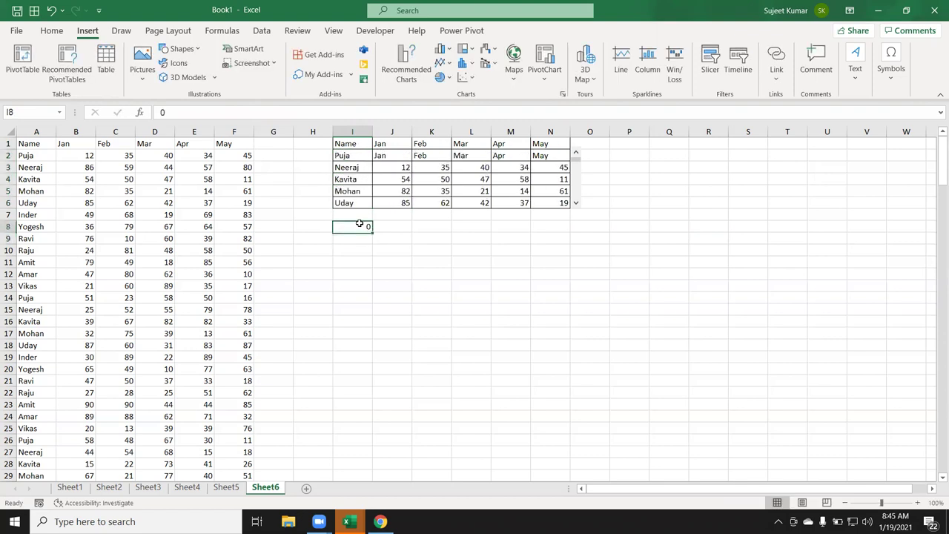
click(365, 156)
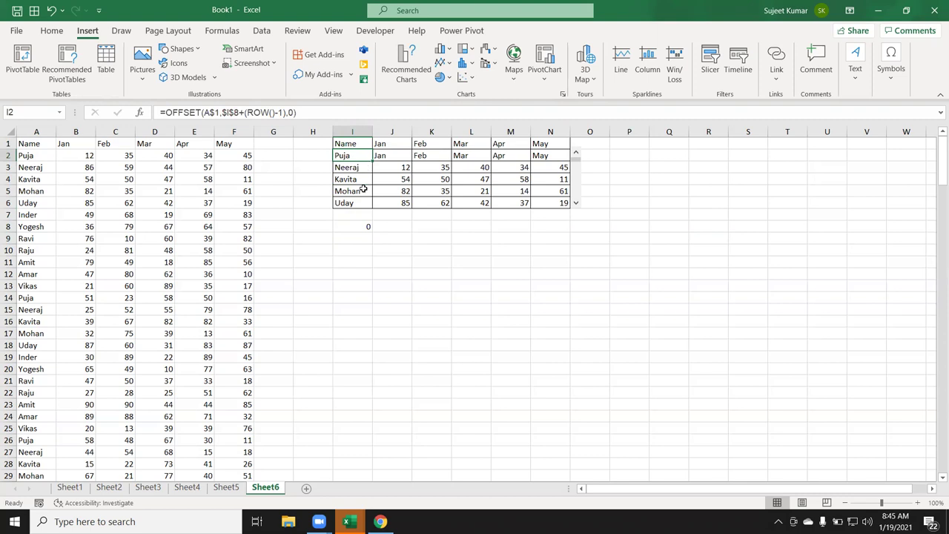
key(Down)
key(Down)
key(Down)
key(Down)
key(Up)
key(Up)
key(Up)
key(Up)
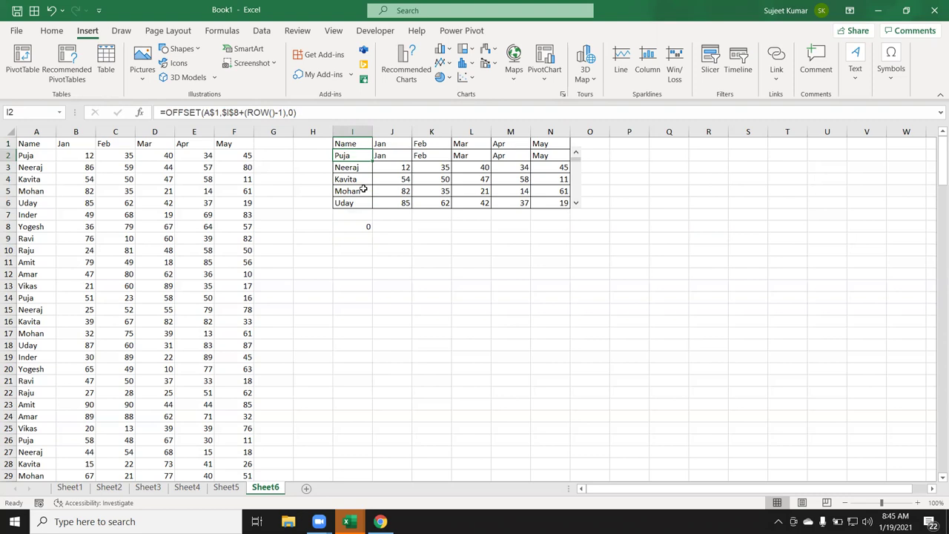